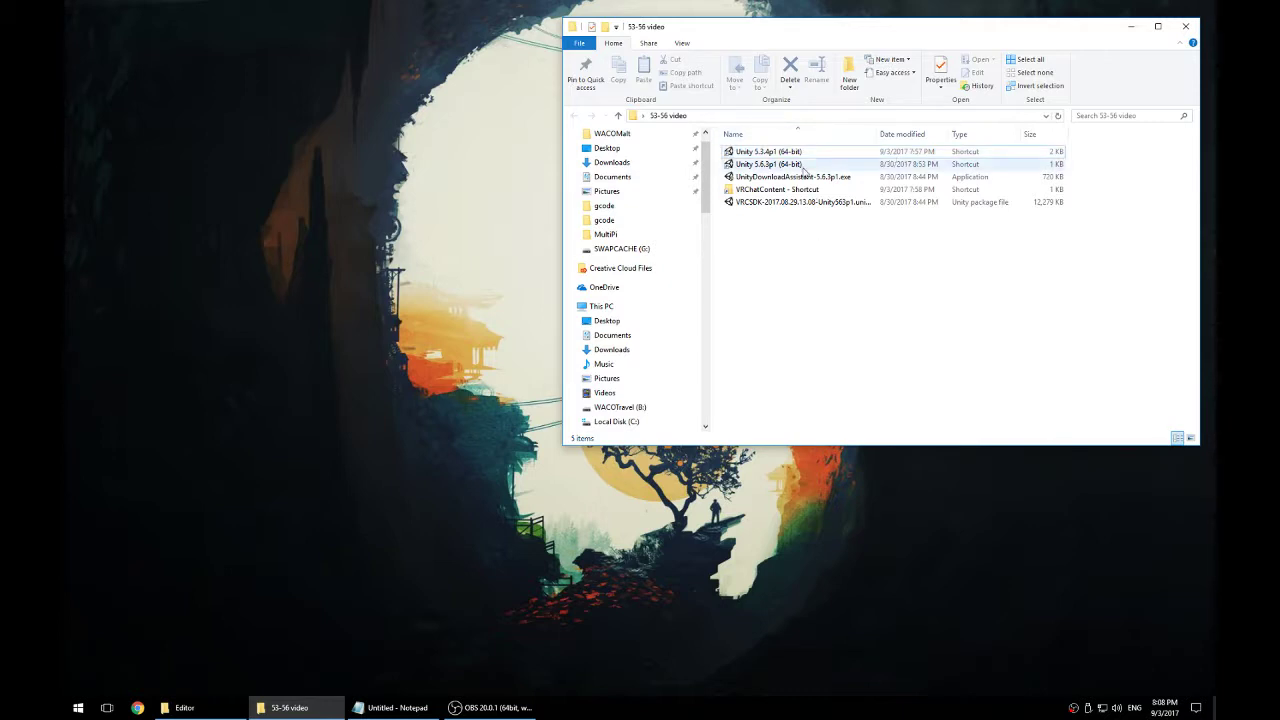
Step: Examine the Unity 5.3.4p1 and 5.6.3p1 shortcuts and the project folders inside the VRChatContent folder
{"action": "left_click", "coordinate": [789, 153]}
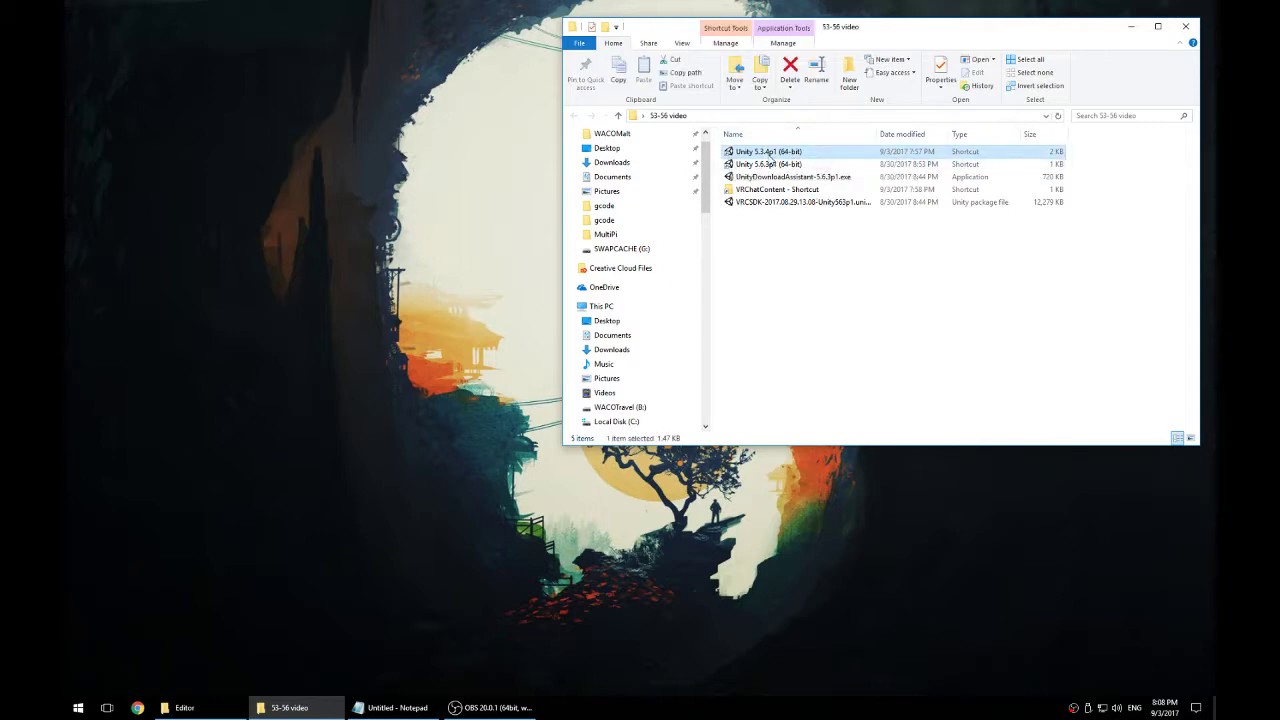
{"action": "left_click", "coordinate": [800, 164]}
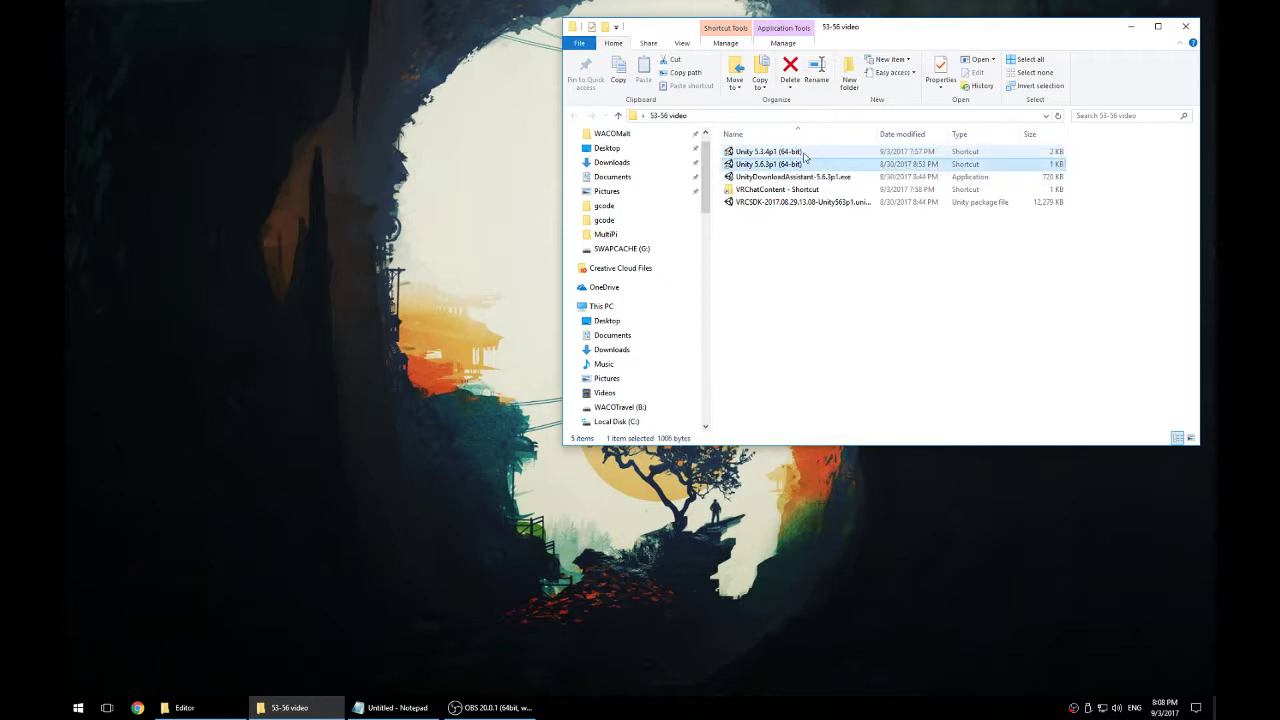
{"action": "left_click", "coordinate": [806, 152]}
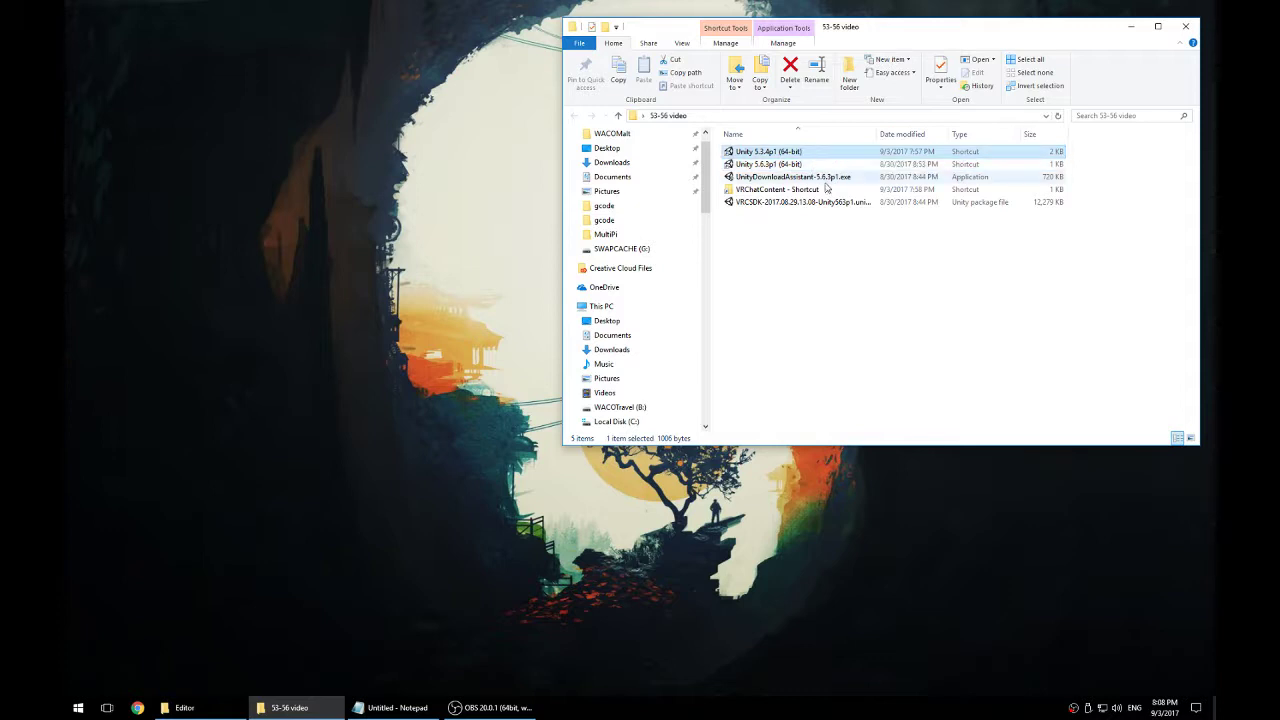
{"action": "left_click", "coordinate": [806, 165]}
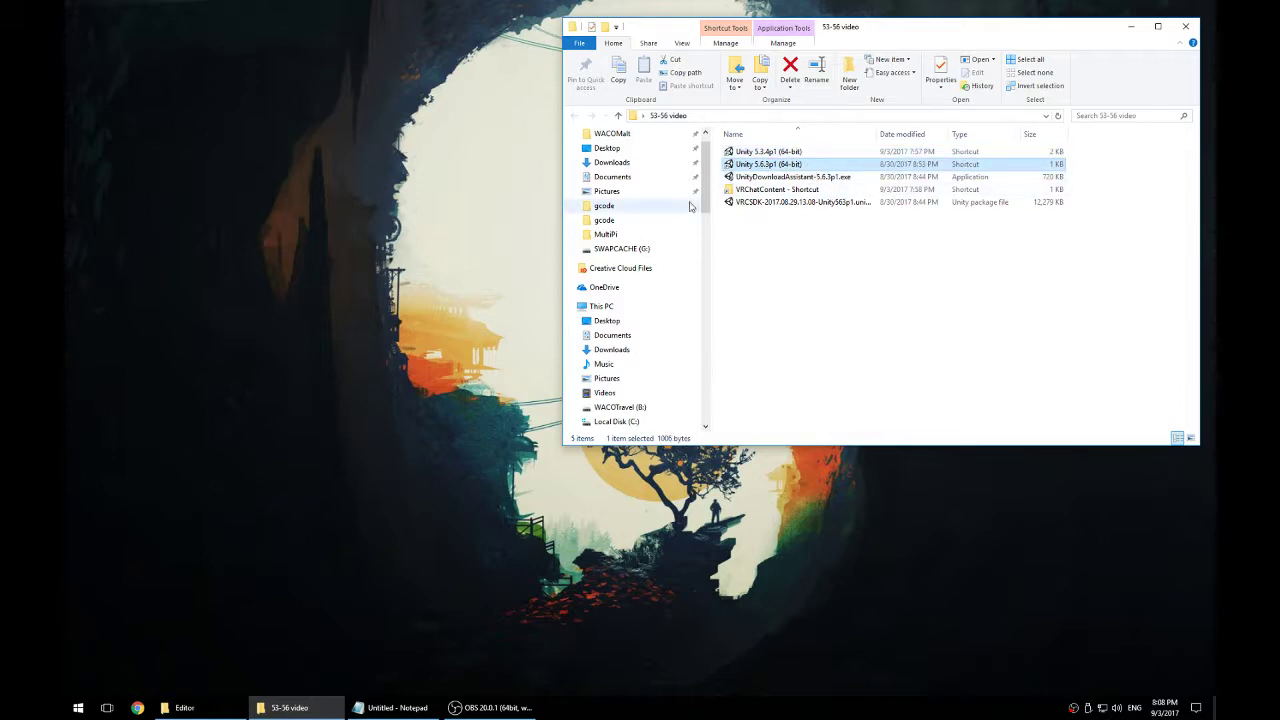
{"action": "double_click", "coordinate": [853, 189]}
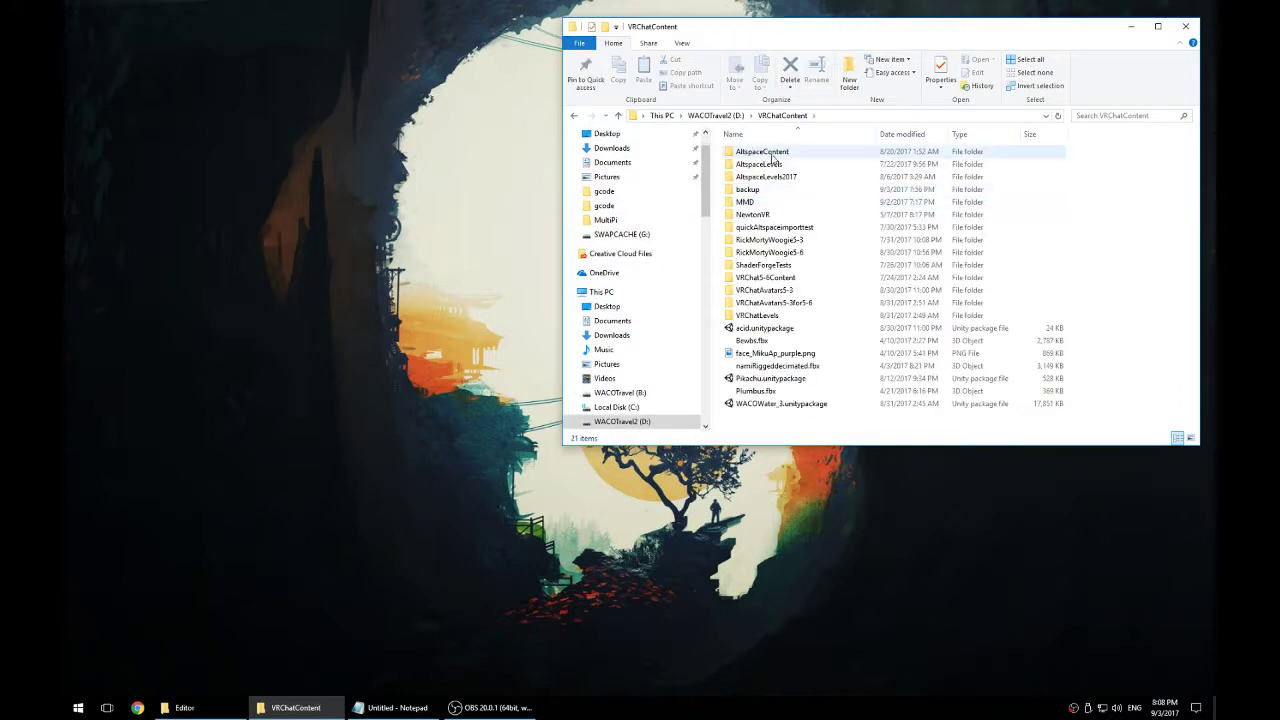
{"action": "left_click", "coordinate": [788, 154]}
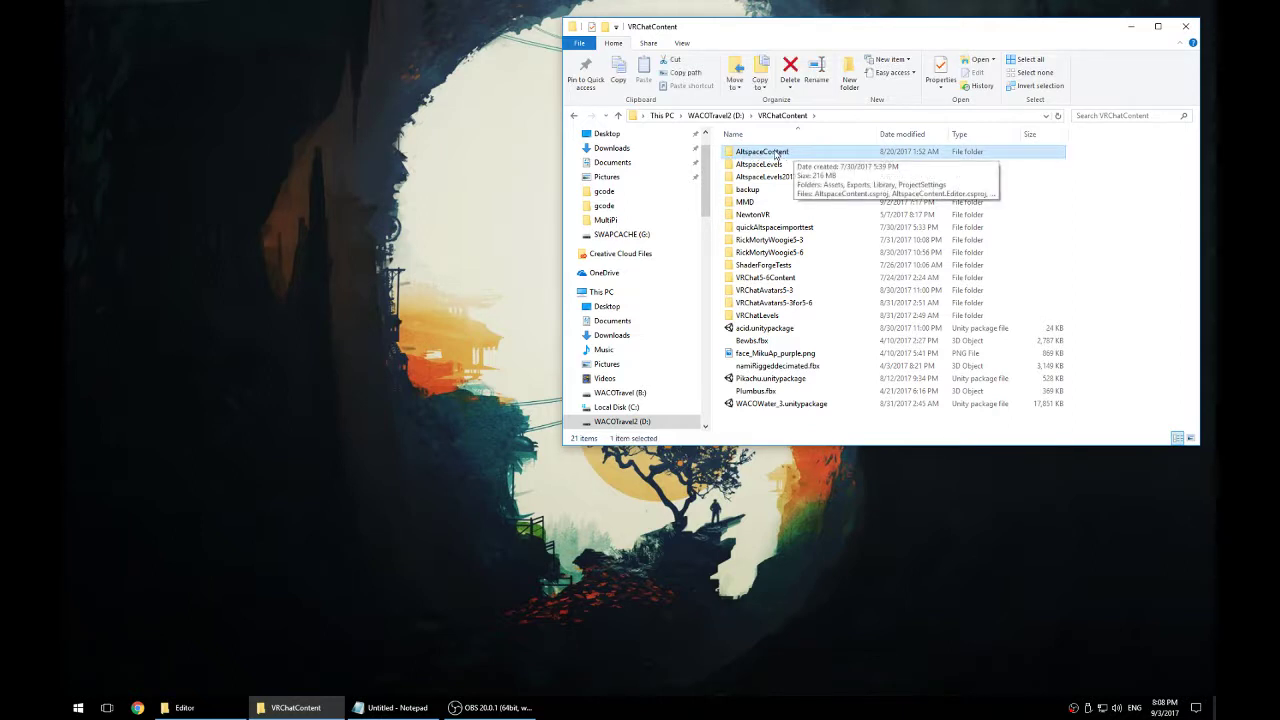
{"action": "left_click_drag", "start_coordinate": [829, 36], "coordinate": [708, 107]}
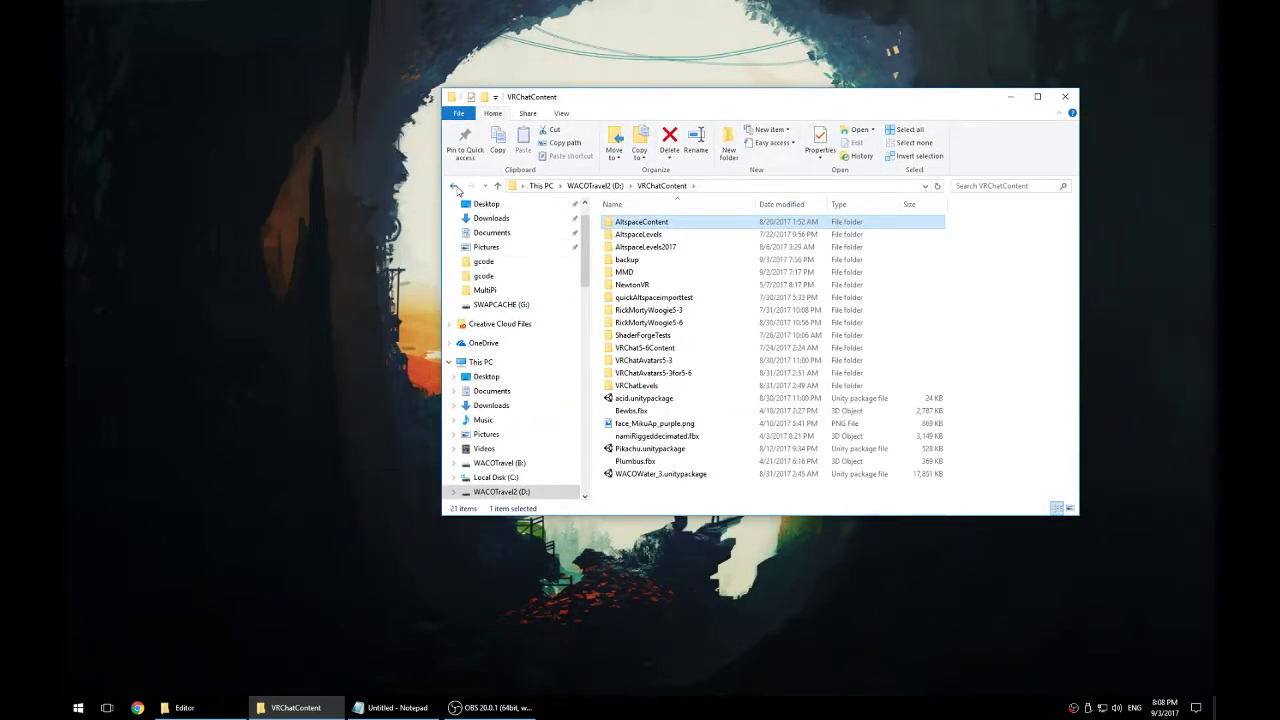
Step: Return to the 53-56 video folder, widen its Name column and launch UnityDownloadAssistant-5.6.3p1.exe
{"action": "left_click", "coordinate": [453, 186]}
{"action": "left_click", "coordinate": [649, 248]}
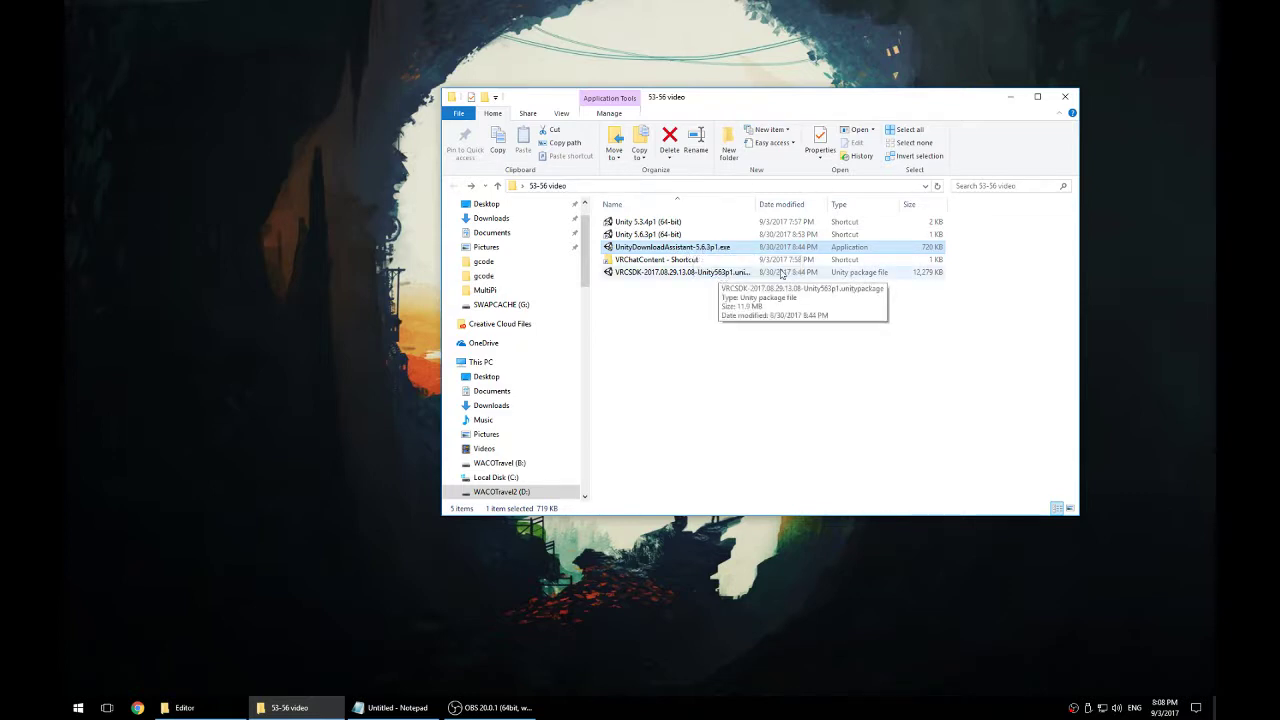
{"action": "left_click_drag", "start_coordinate": [756, 204], "coordinate": [803, 204]}
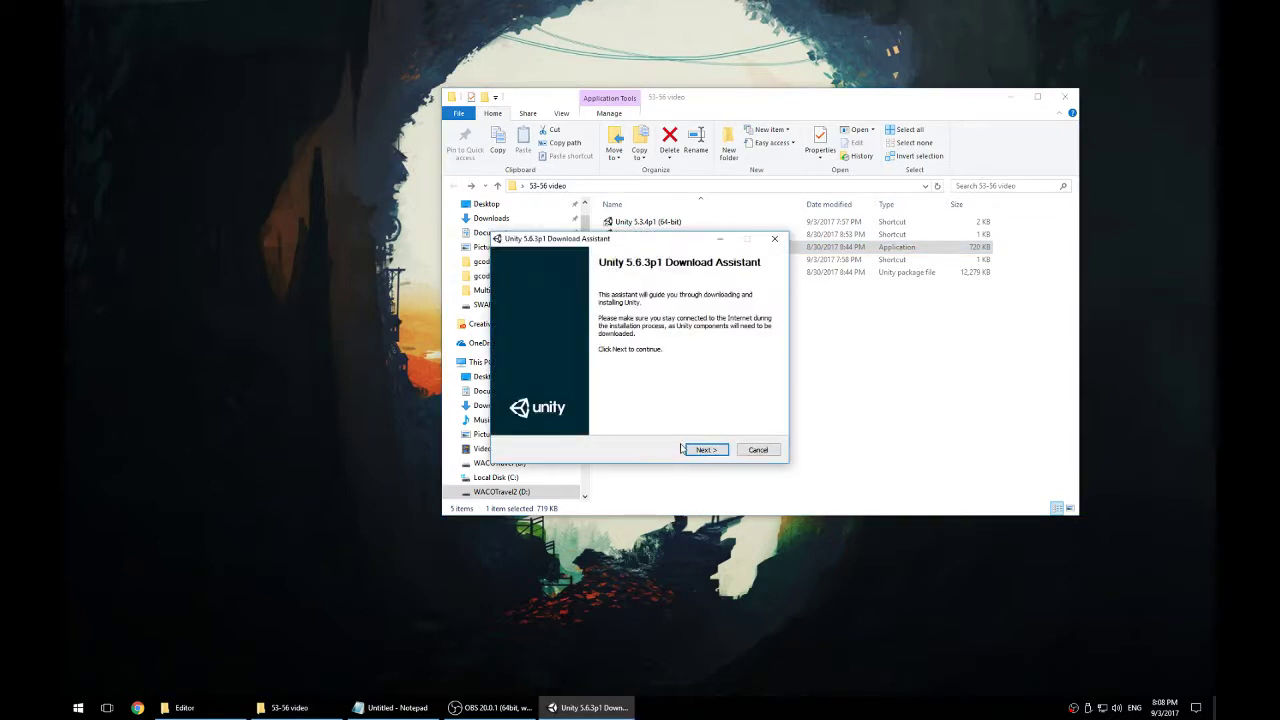
Step: Step through the Unity 5.6.3p1 Download Assistant to the architecture choice, accepting the license terms, and cancel the installation
{"action": "left_click", "coordinate": [690, 450]}
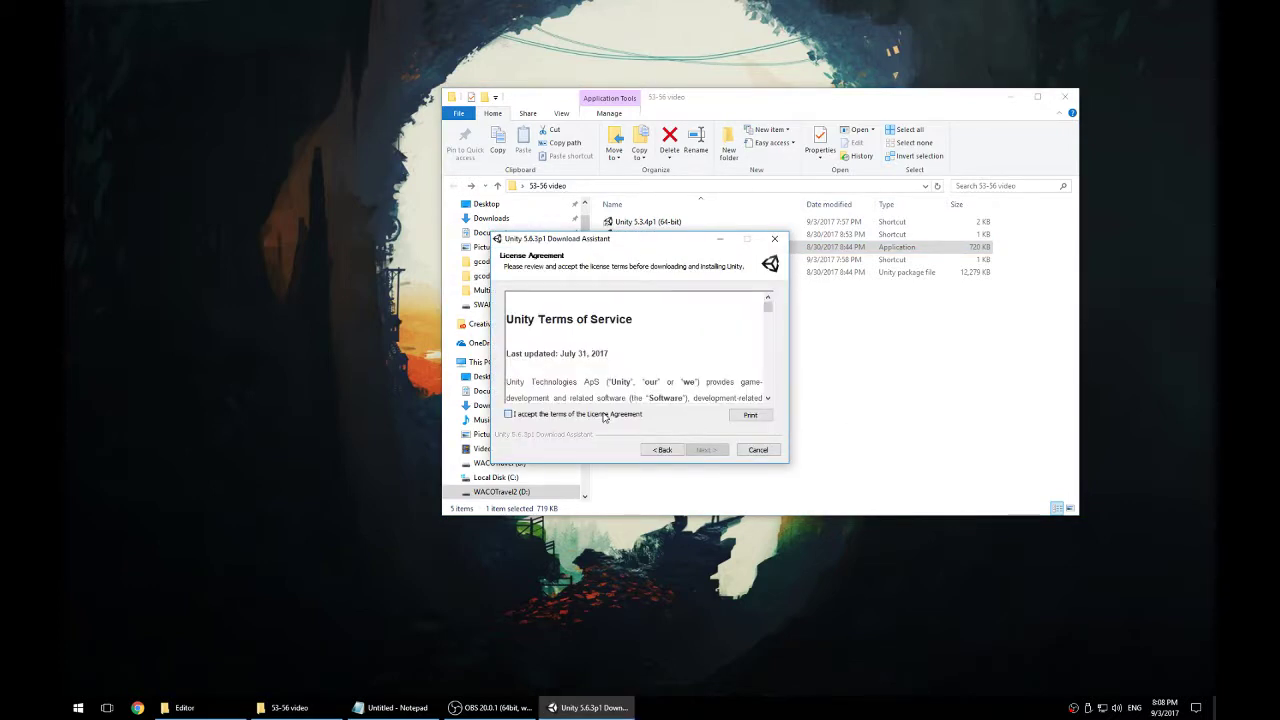
{"action": "left_click", "coordinate": [603, 415]}
{"action": "left_click", "coordinate": [705, 450]}
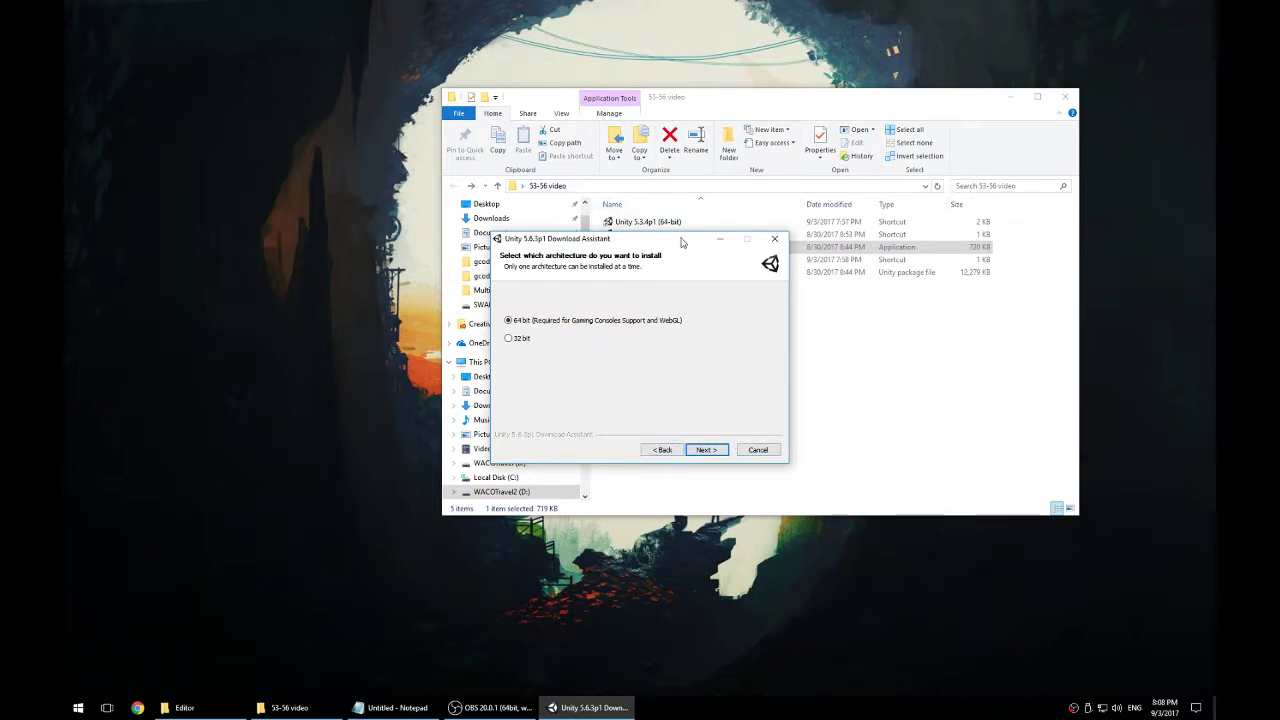
{"action": "left_click_drag", "start_coordinate": [679, 241], "coordinate": [787, 253]}
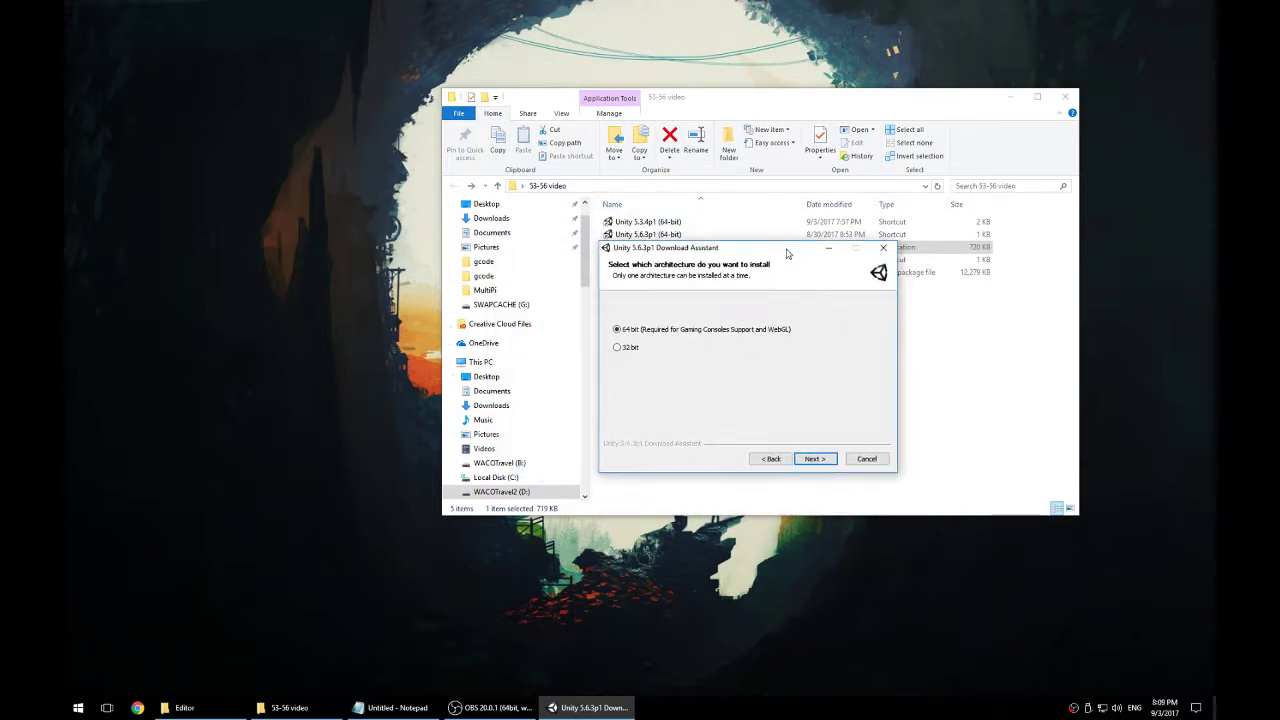
{"action": "left_click", "coordinate": [850, 460]}
{"action": "left_click", "coordinate": [666, 400]}
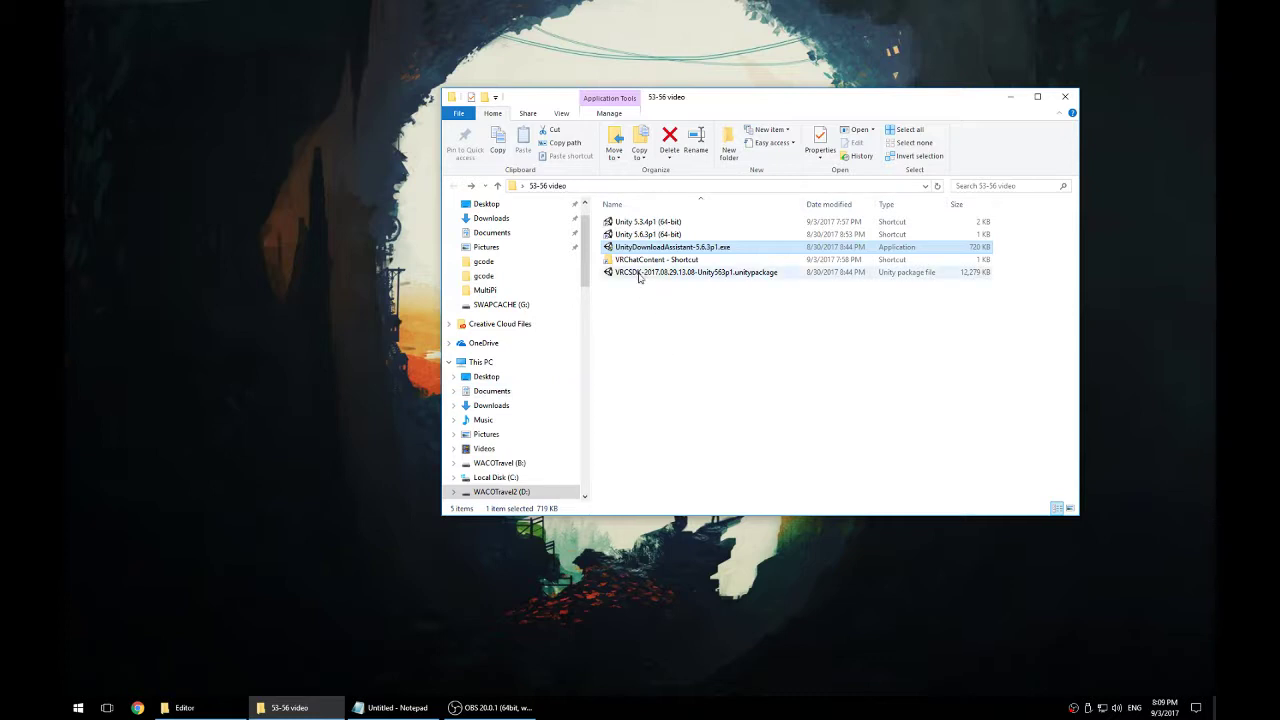
Step: Duplicate the AltspaceContent project folder within the VRChatContent folder
{"action": "double_click", "coordinate": [671, 261]}
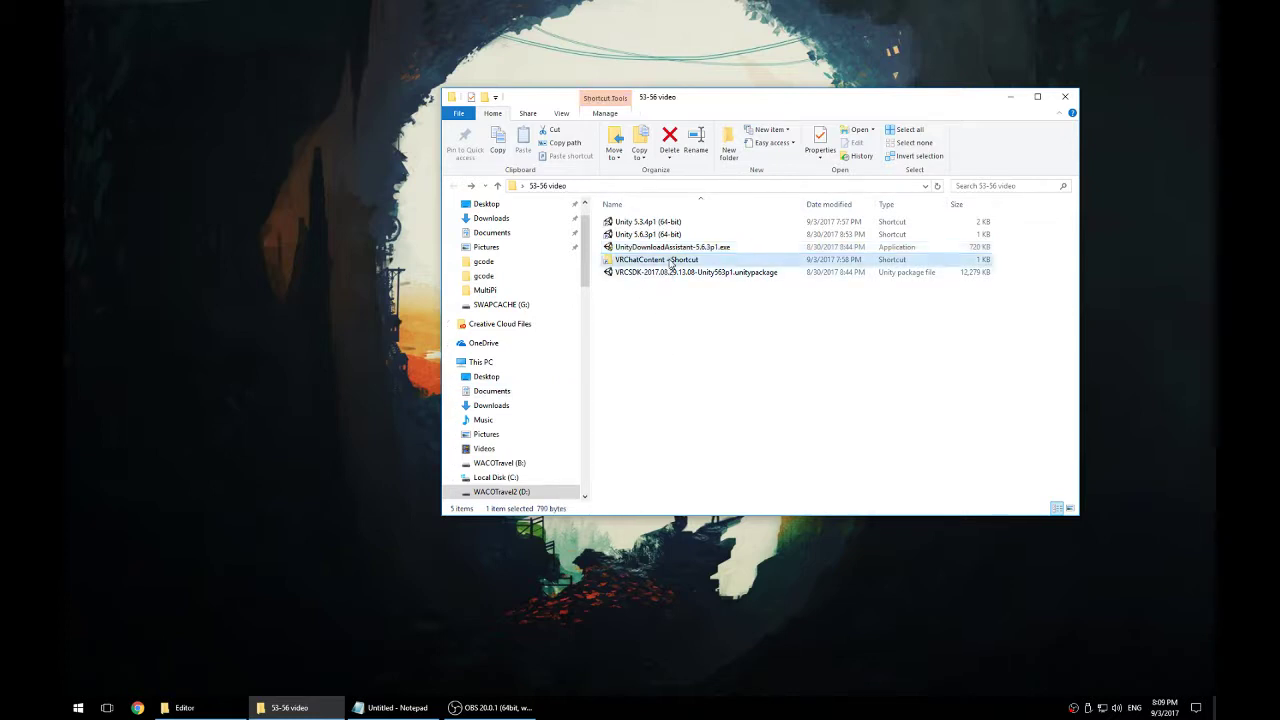
{"action": "left_click", "coordinate": [651, 223]}
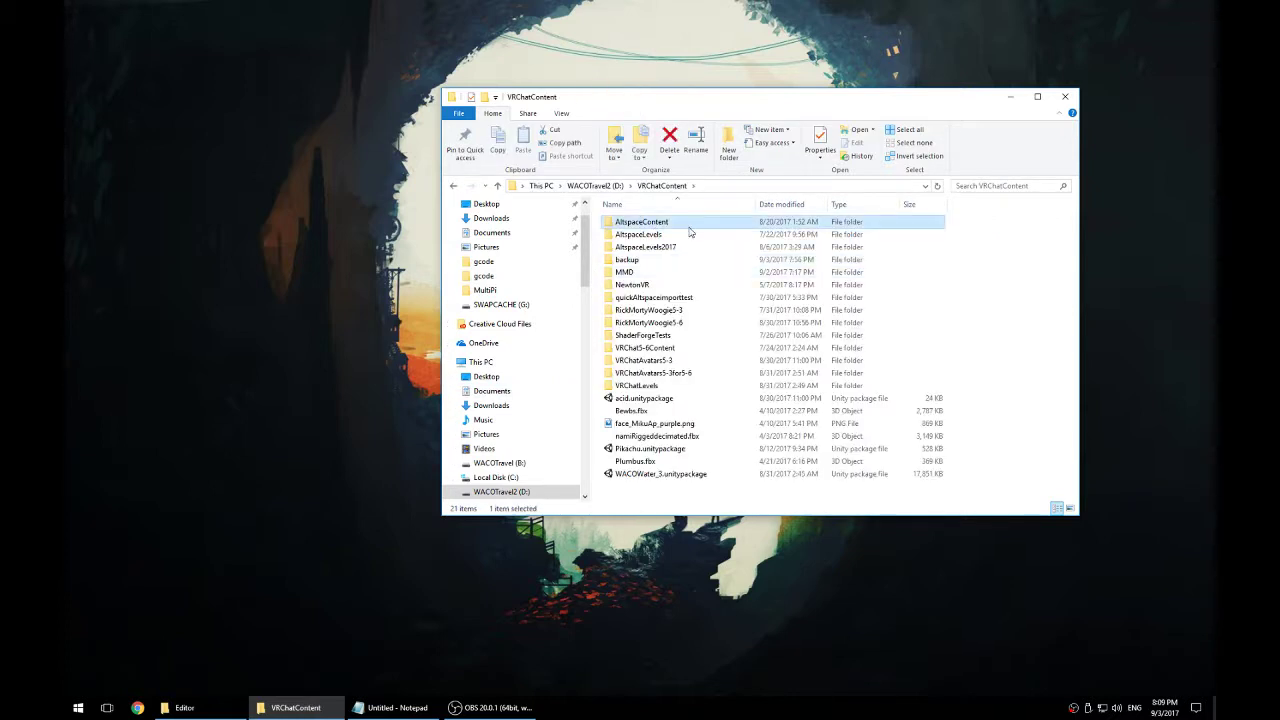
{"action": "key", "text": "ctrl+c"}
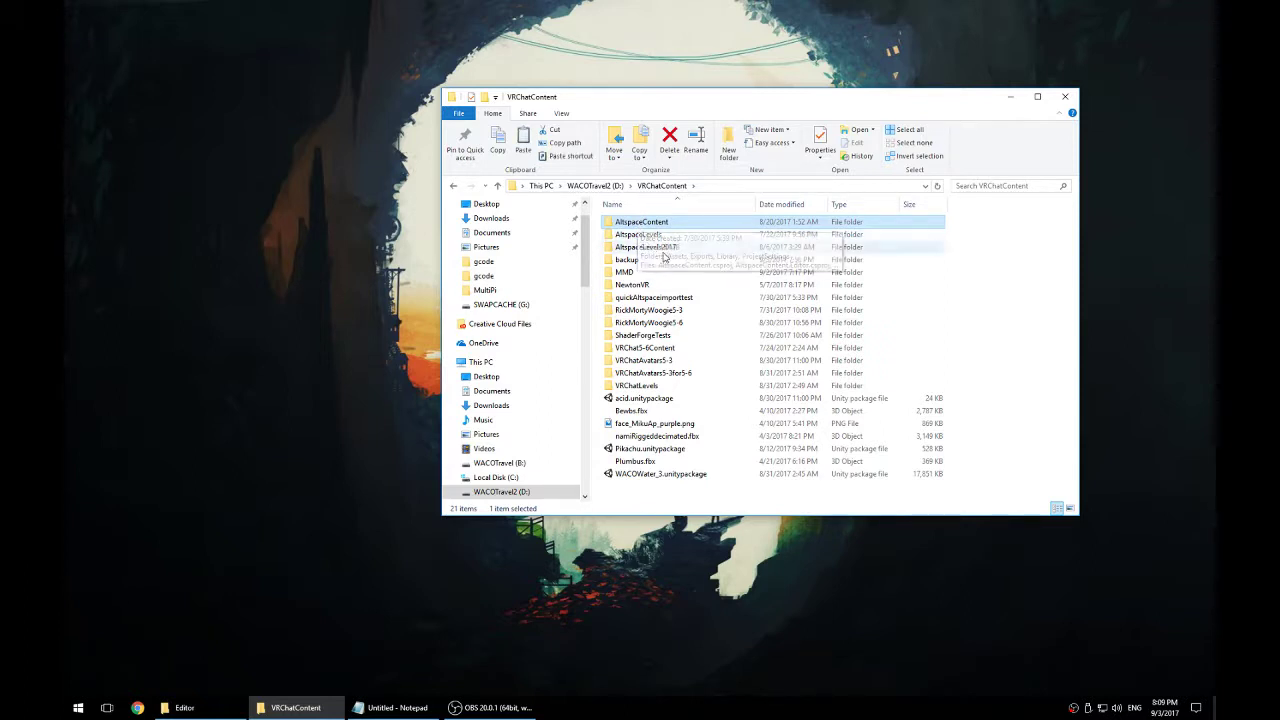
{"action": "left_click", "coordinate": [1009, 235]}
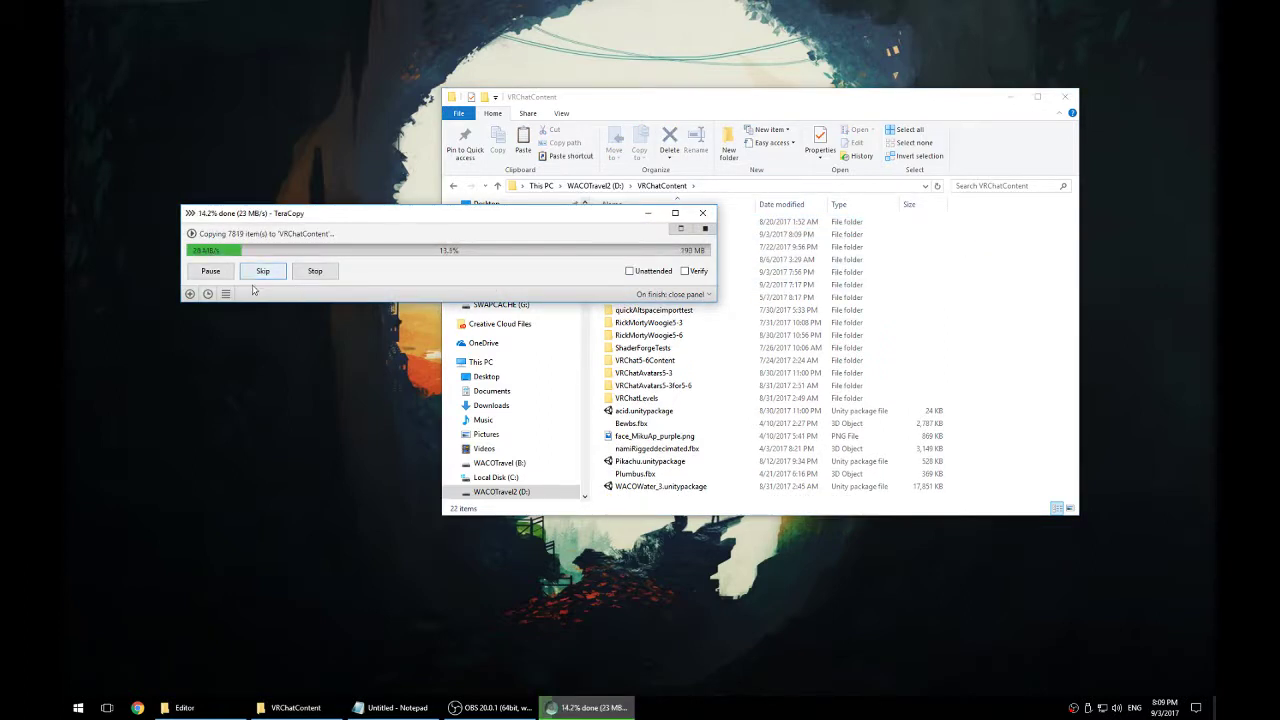
Step: Expand the copy progress window to show its file list, shrink it and arrange it beside the folder window
{"action": "left_click", "coordinate": [681, 229]}
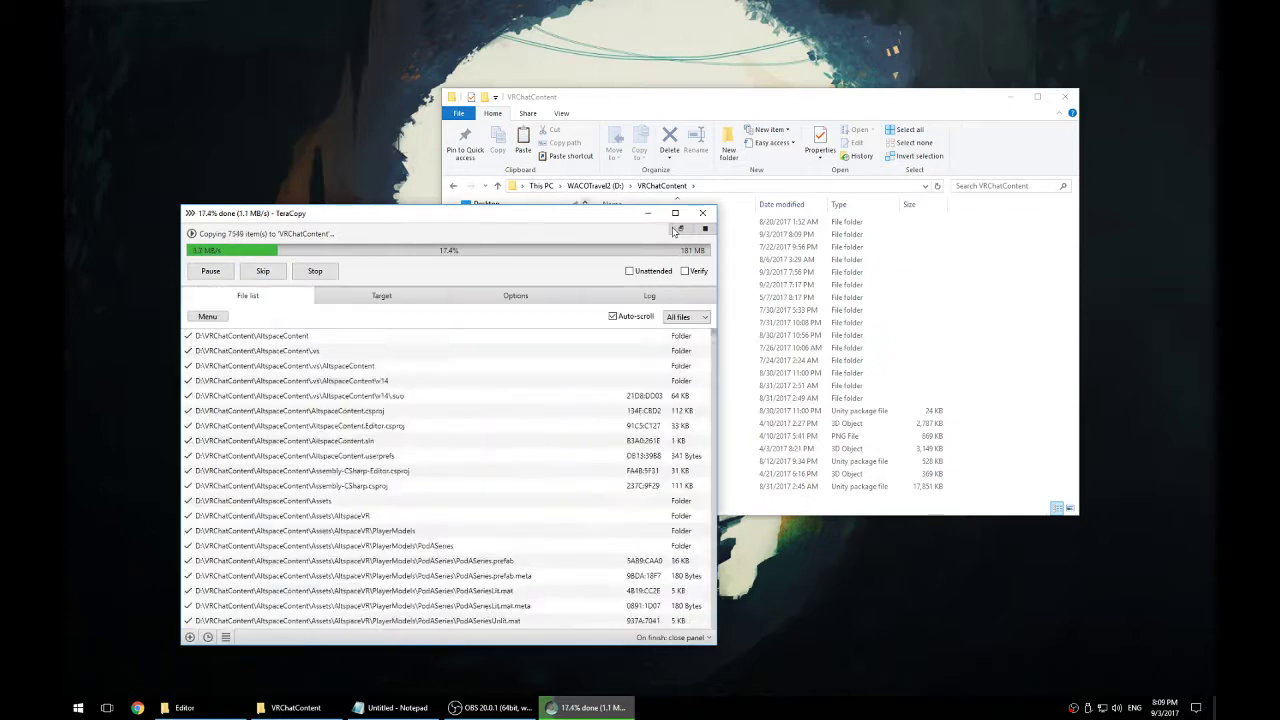
{"action": "left_click_drag", "start_coordinate": [532, 220], "coordinate": [514, 175]}
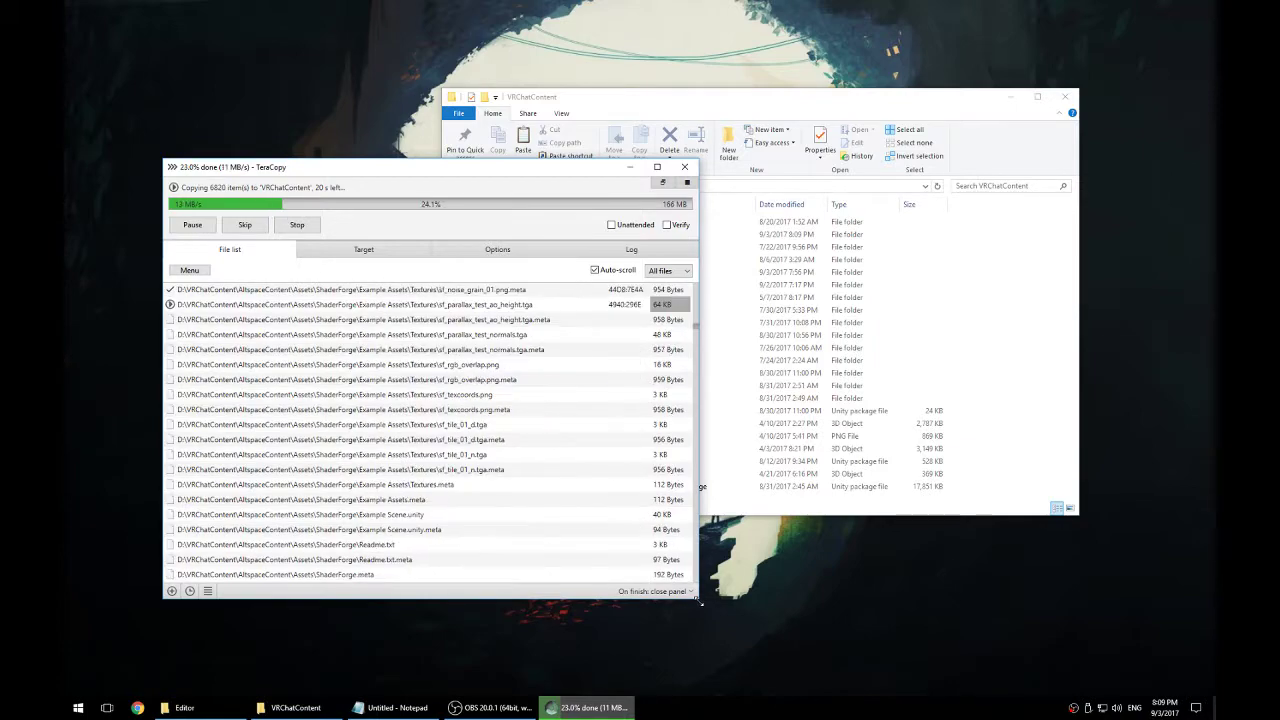
{"action": "left_click_drag", "start_coordinate": [697, 603], "coordinate": [606, 571]}
{"action": "left_click_drag", "start_coordinate": [343, 174], "coordinate": [353, 208]}
{"action": "left_click_drag", "start_coordinate": [491, 215], "coordinate": [491, 228]}
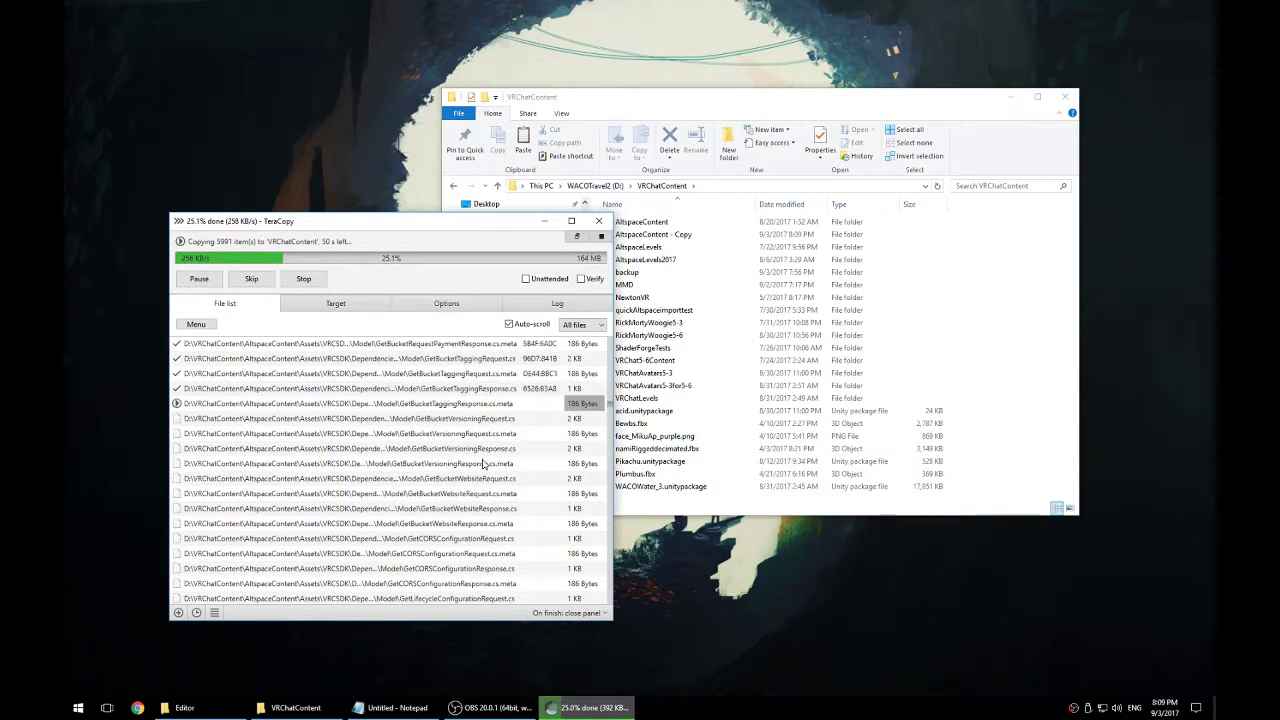
{"action": "left_click_drag", "start_coordinate": [690, 97], "coordinate": [786, 84]}
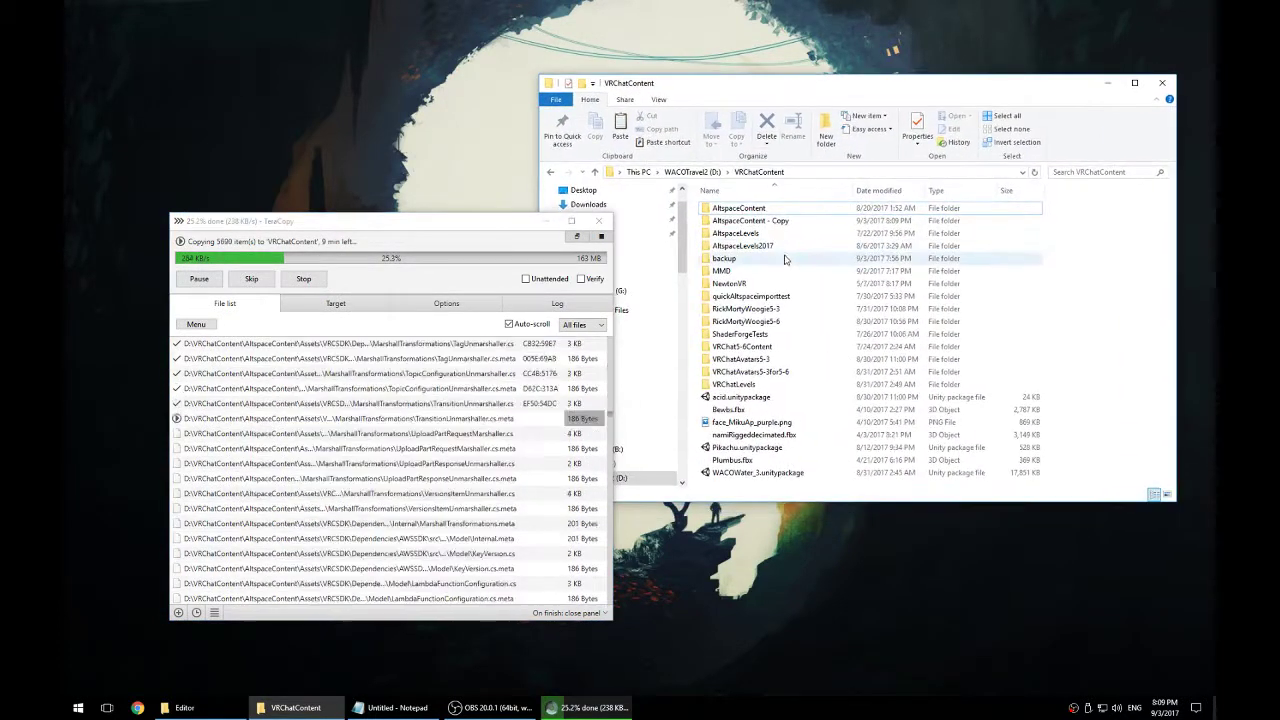
Step: Inspect the contents of the AltspaceContent - Copy folder and its Assets subfolder while the copy runs
{"action": "double_click", "coordinate": [765, 220]}
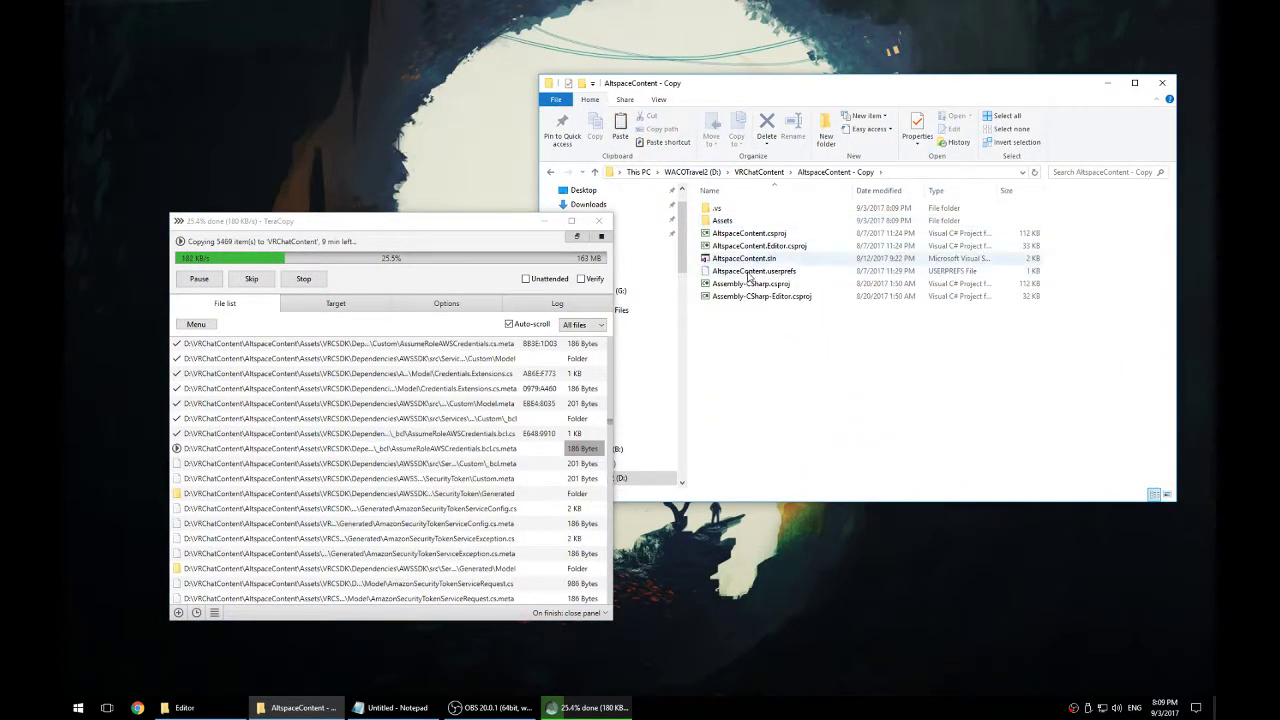
{"action": "double_click", "coordinate": [724, 221]}
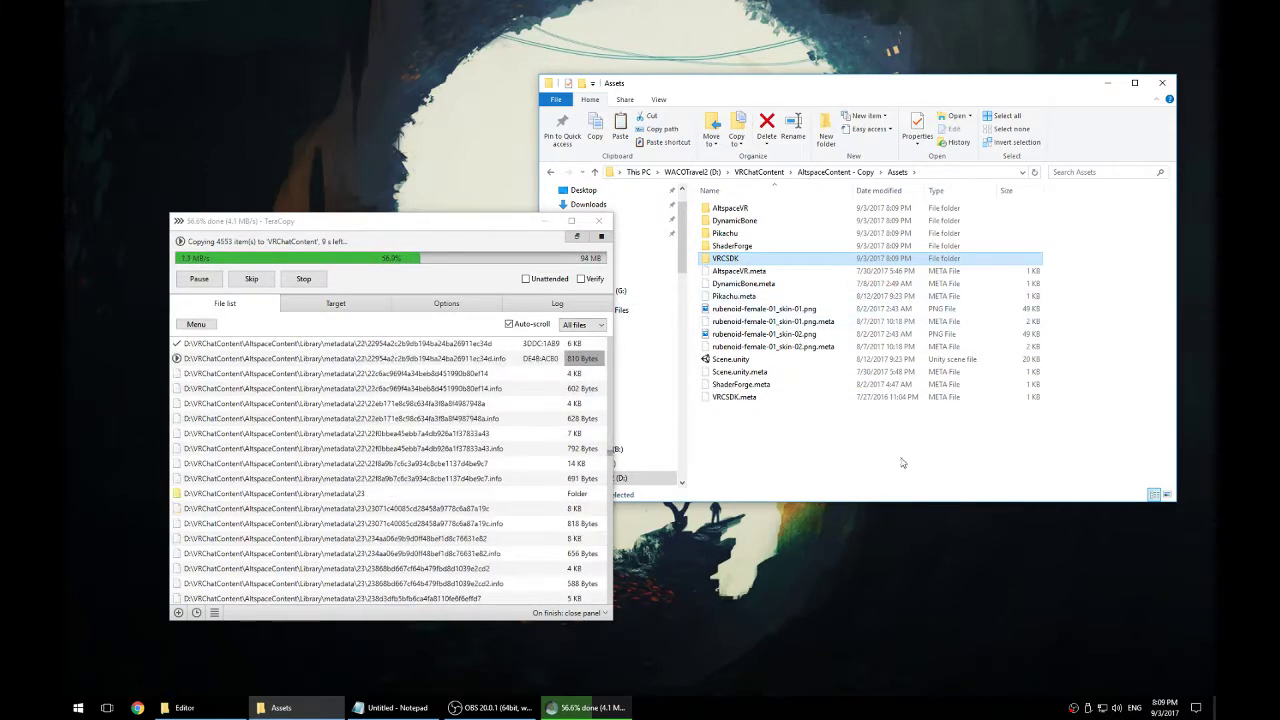
{"action": "left_click", "coordinate": [859, 174]}
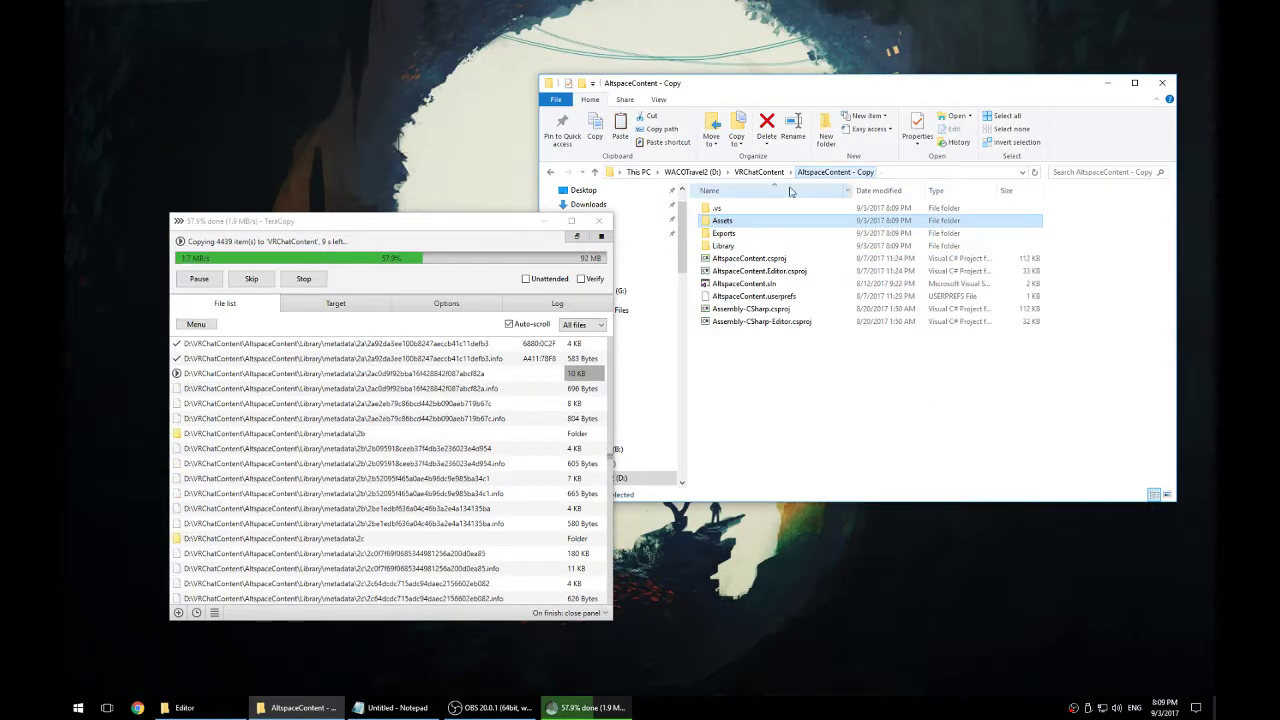
{"action": "left_click", "coordinate": [765, 173]}
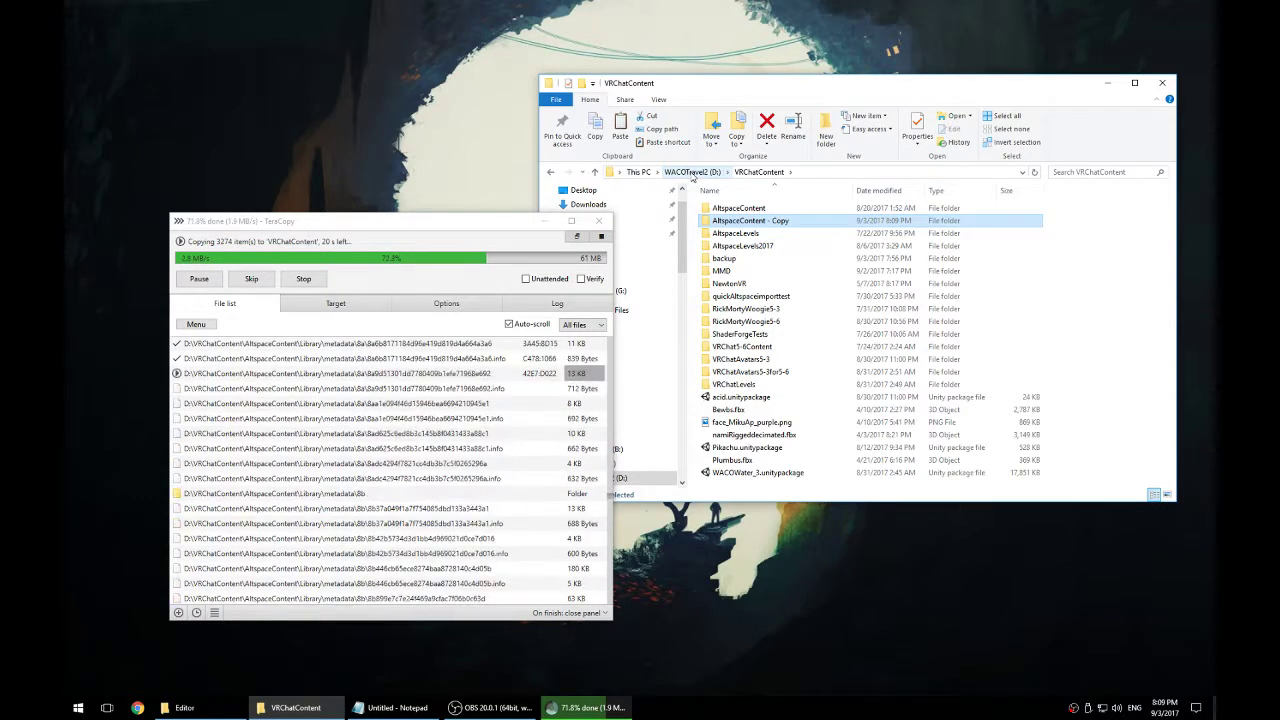
{"action": "double_click", "coordinate": [740, 220]}
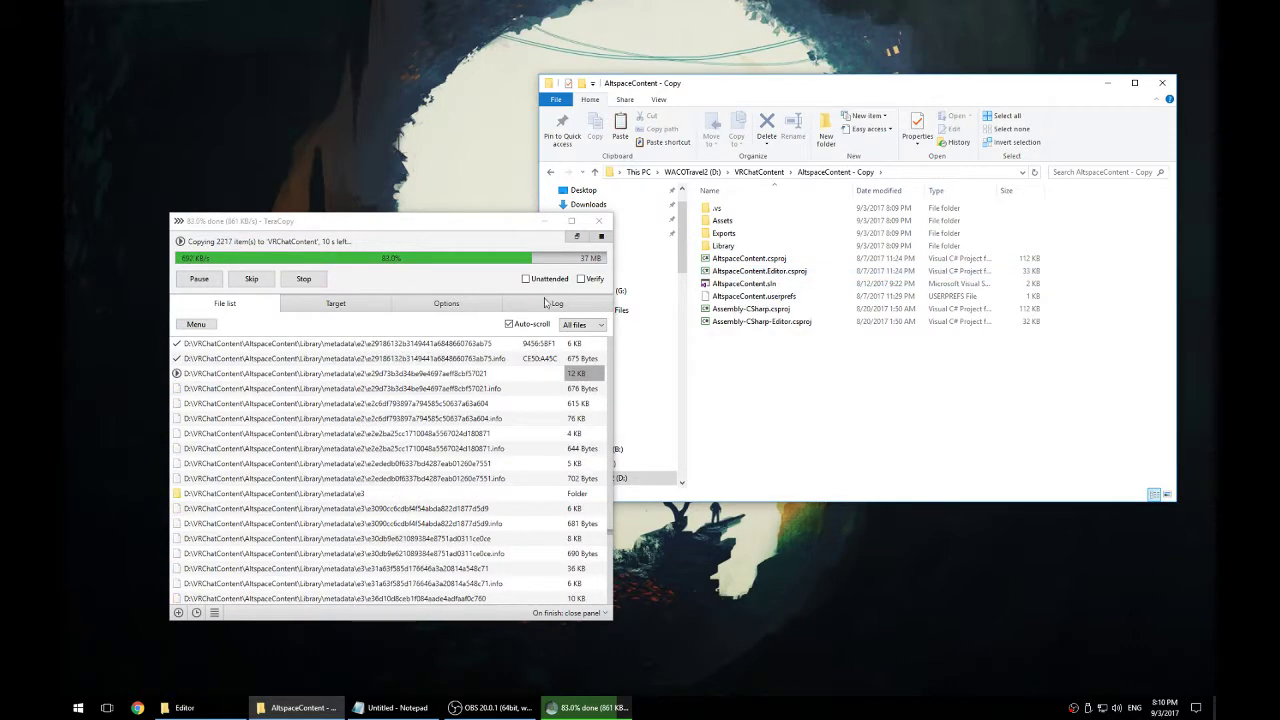
{"action": "left_click_drag", "start_coordinate": [499, 227], "coordinate": [562, 215]}
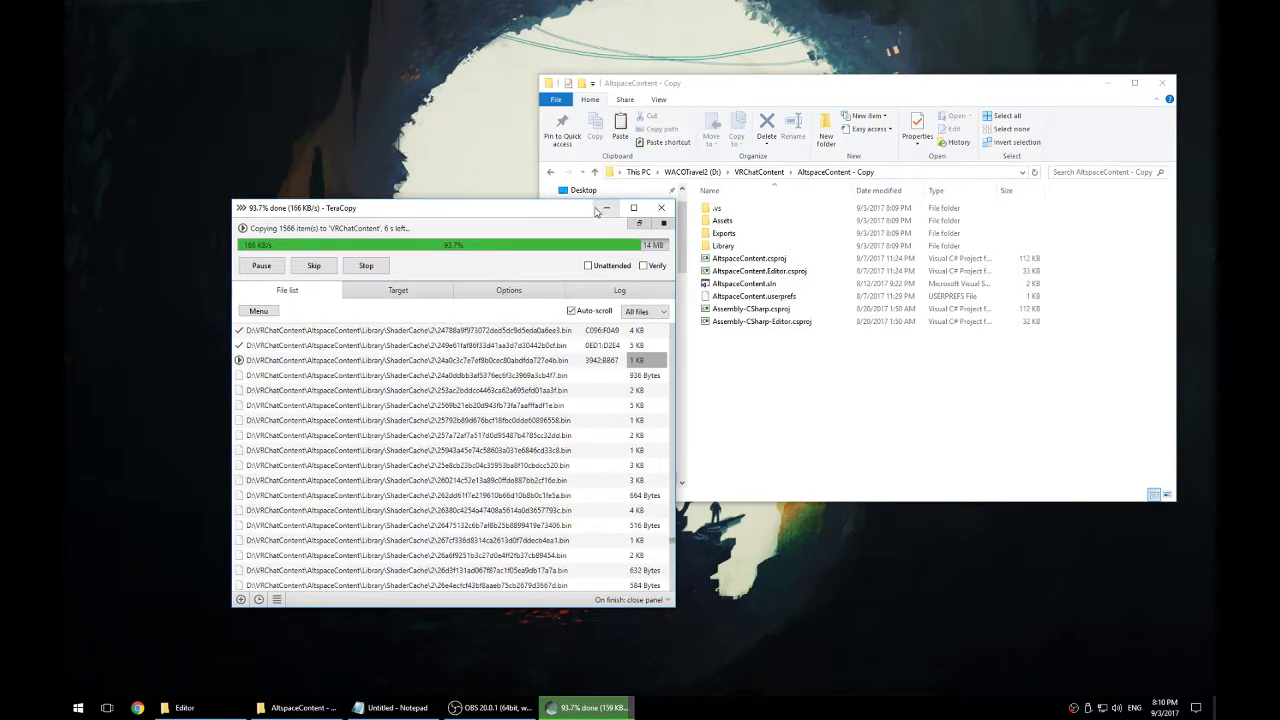
{"action": "left_click_drag", "start_coordinate": [562, 215], "coordinate": [563, 216]}
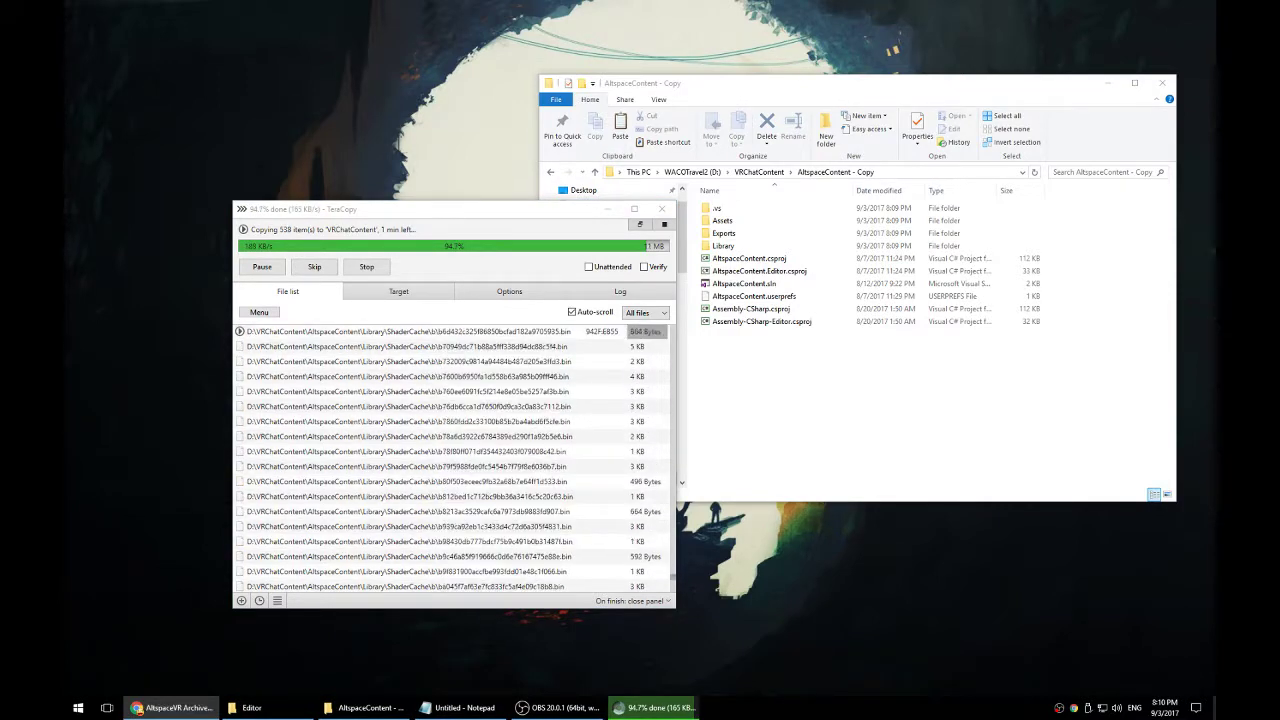
Step: Bring the browser with the AltspaceVR Archive page into view and look through it down to the available files
{"action": "left_click_drag", "start_coordinate": [1279, 60], "coordinate": [620, 68]}
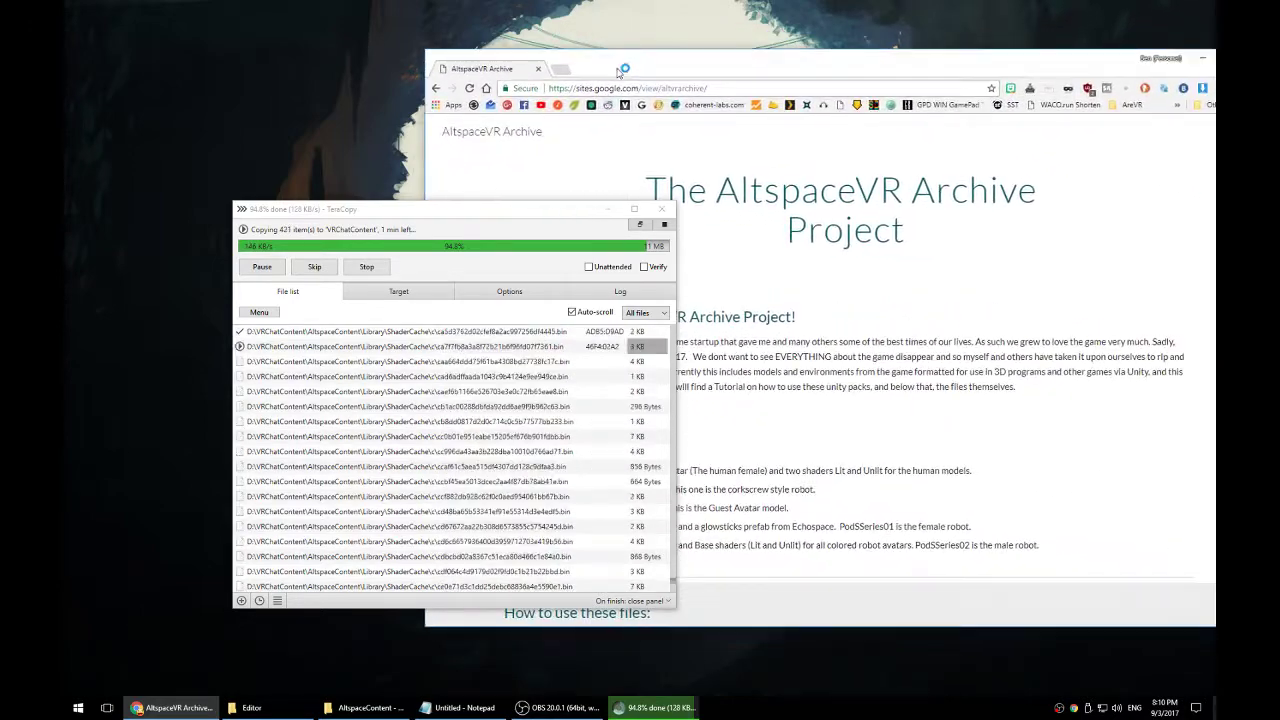
{"action": "left_click", "coordinate": [773, 382]}
{"action": "scroll", "coordinate": [773, 382], "scroll_direction": "down", "scroll_amount": 3}
{"action": "scroll", "coordinate": [773, 382], "scroll_direction": "up", "scroll_amount": 3}
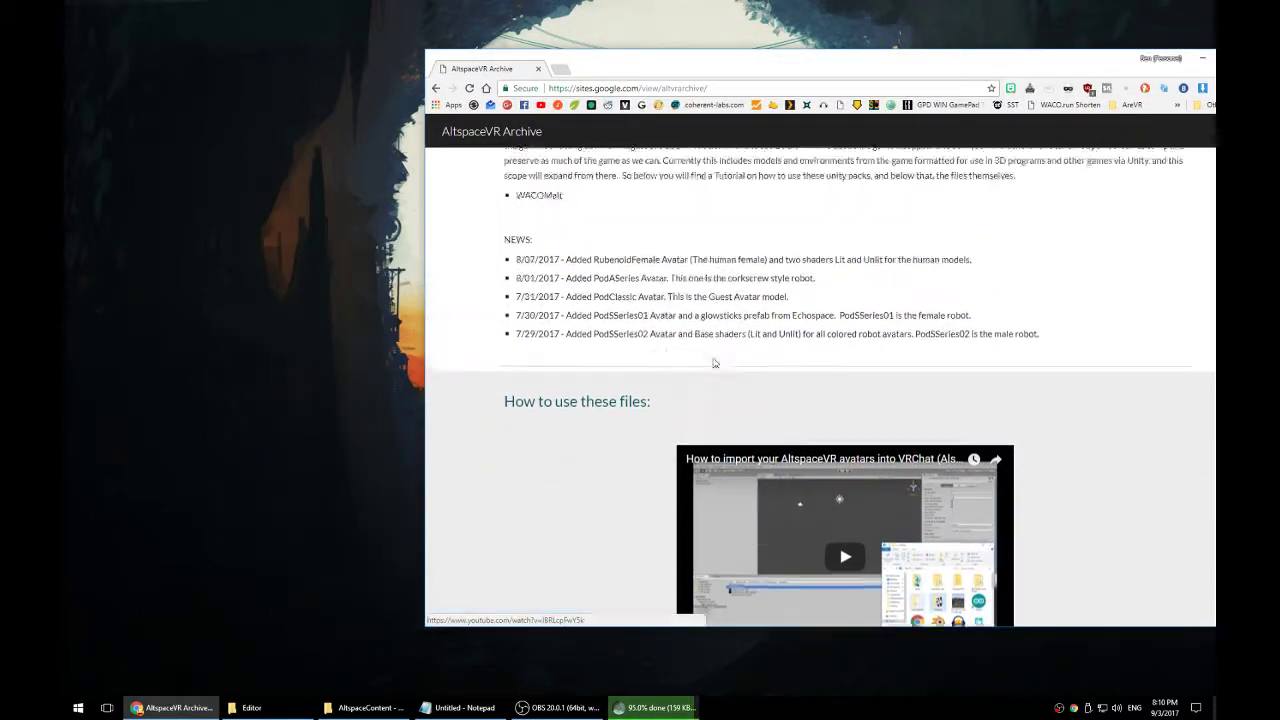
{"action": "scroll", "coordinate": [655, 397], "scroll_direction": "down", "scroll_amount": 7}
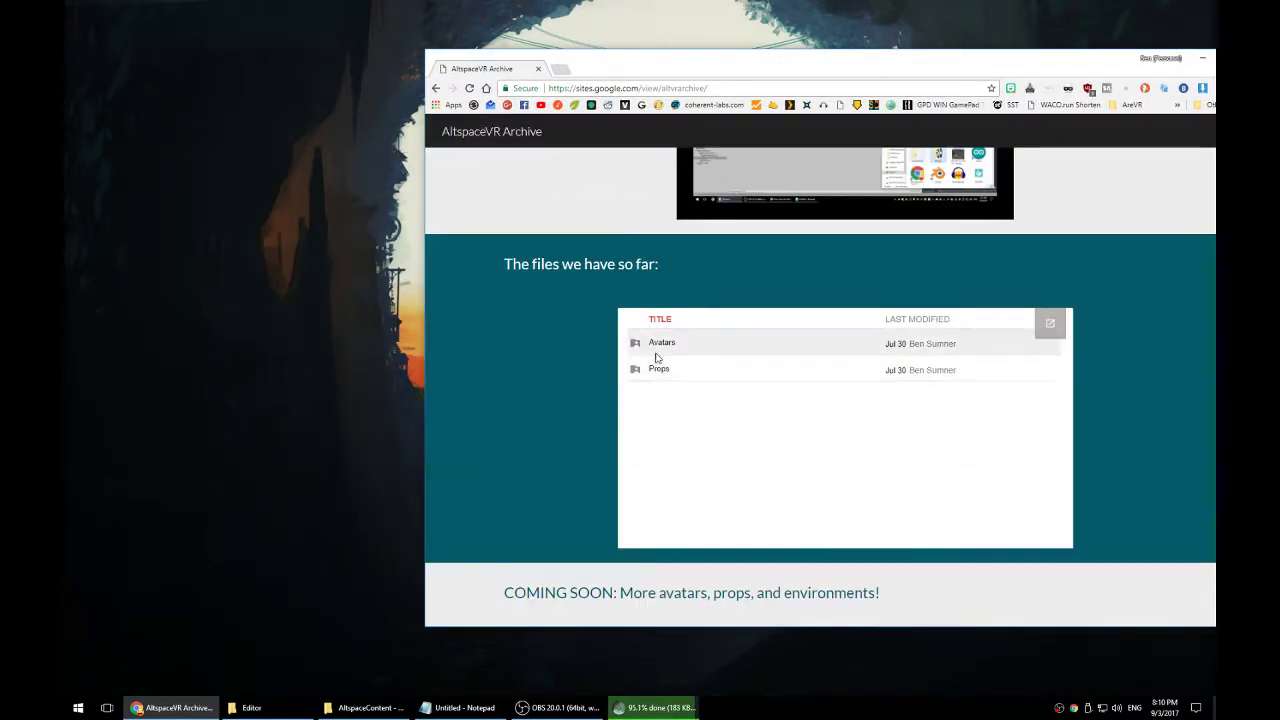
Step: Download PodClassic_v0-2.unitypackage from the Unity Packages (for VRChat) folder inside the archive's Avatars folder
{"action": "left_click", "coordinate": [663, 346]}
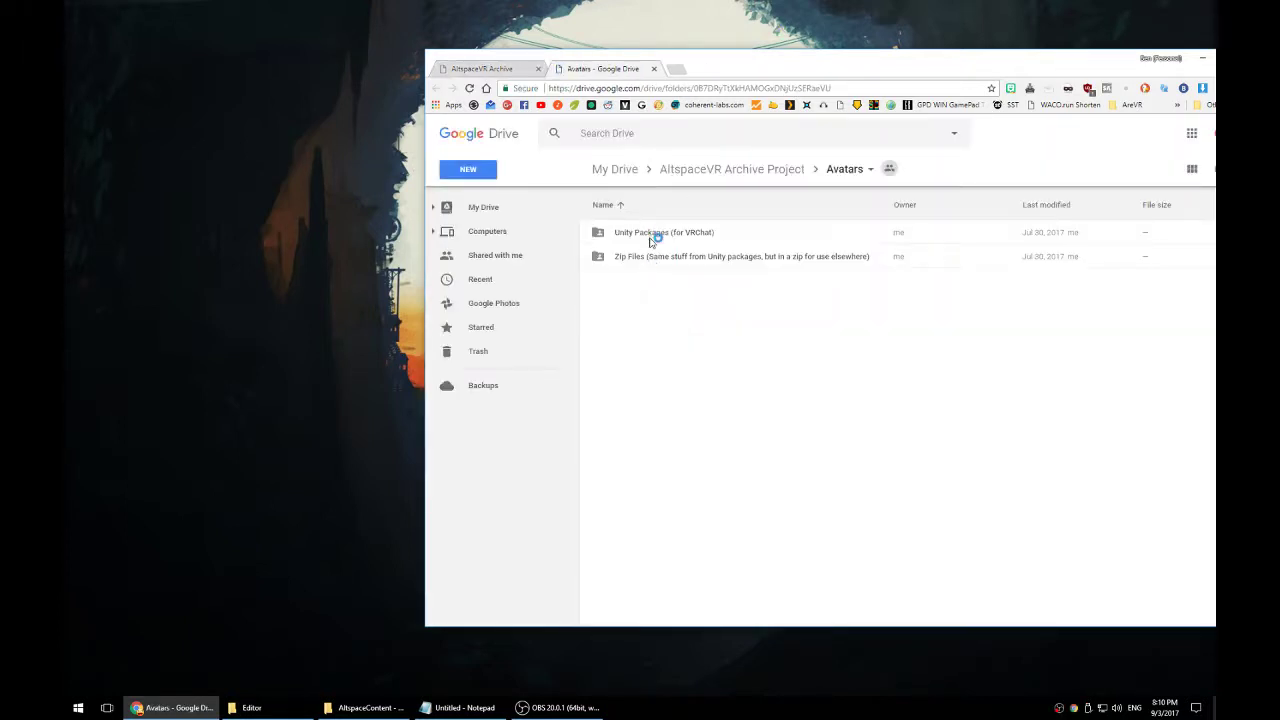
{"action": "double_click", "coordinate": [650, 233]}
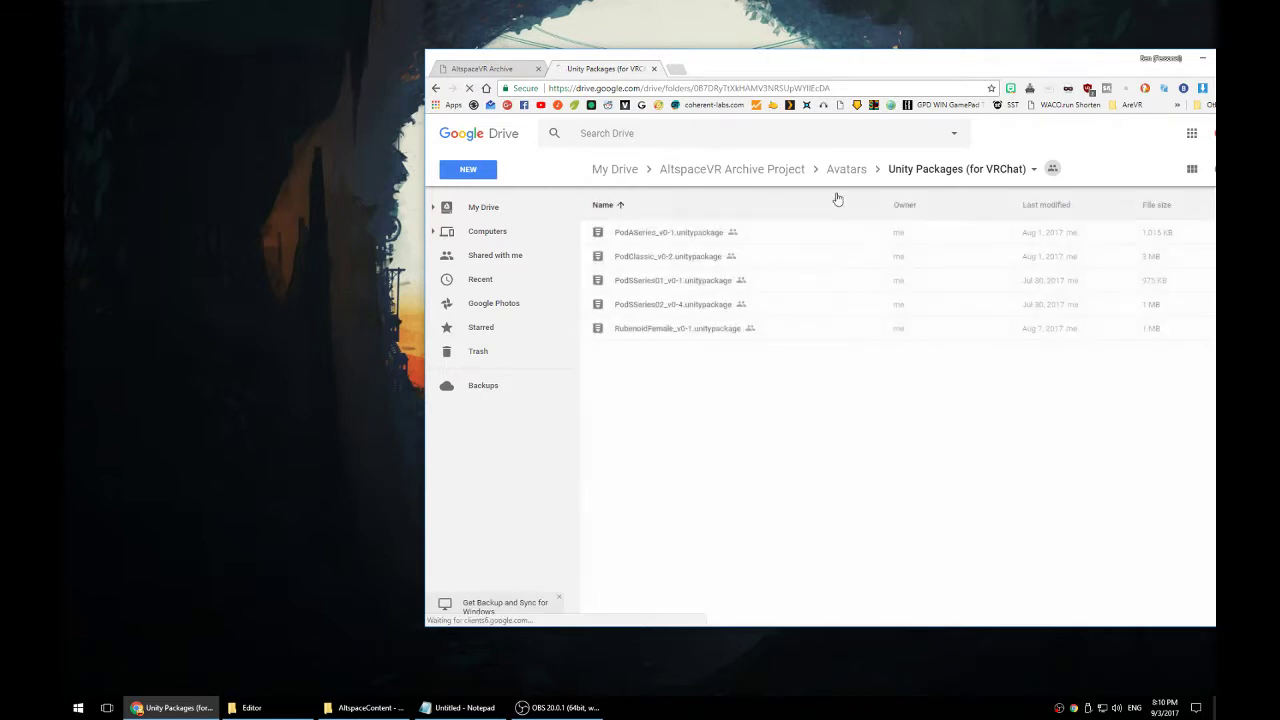
{"action": "left_click", "coordinate": [645, 257]}
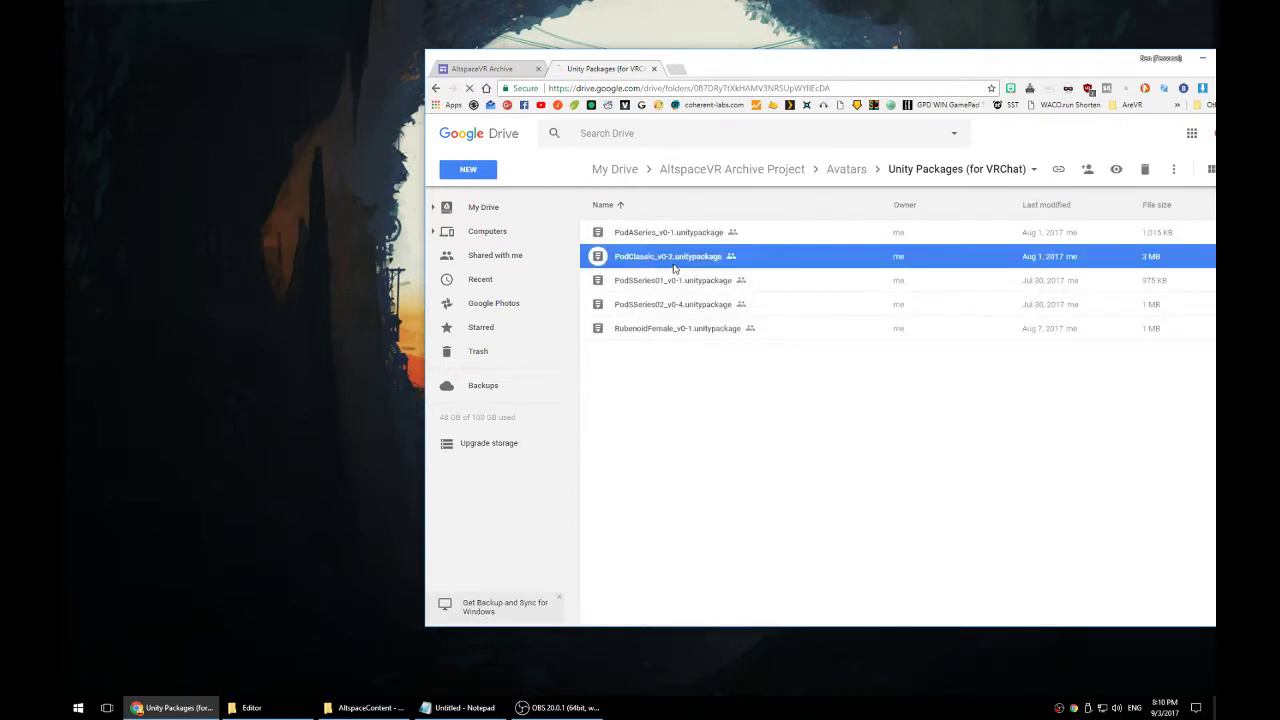
{"action": "right_click", "coordinate": [674, 262]}
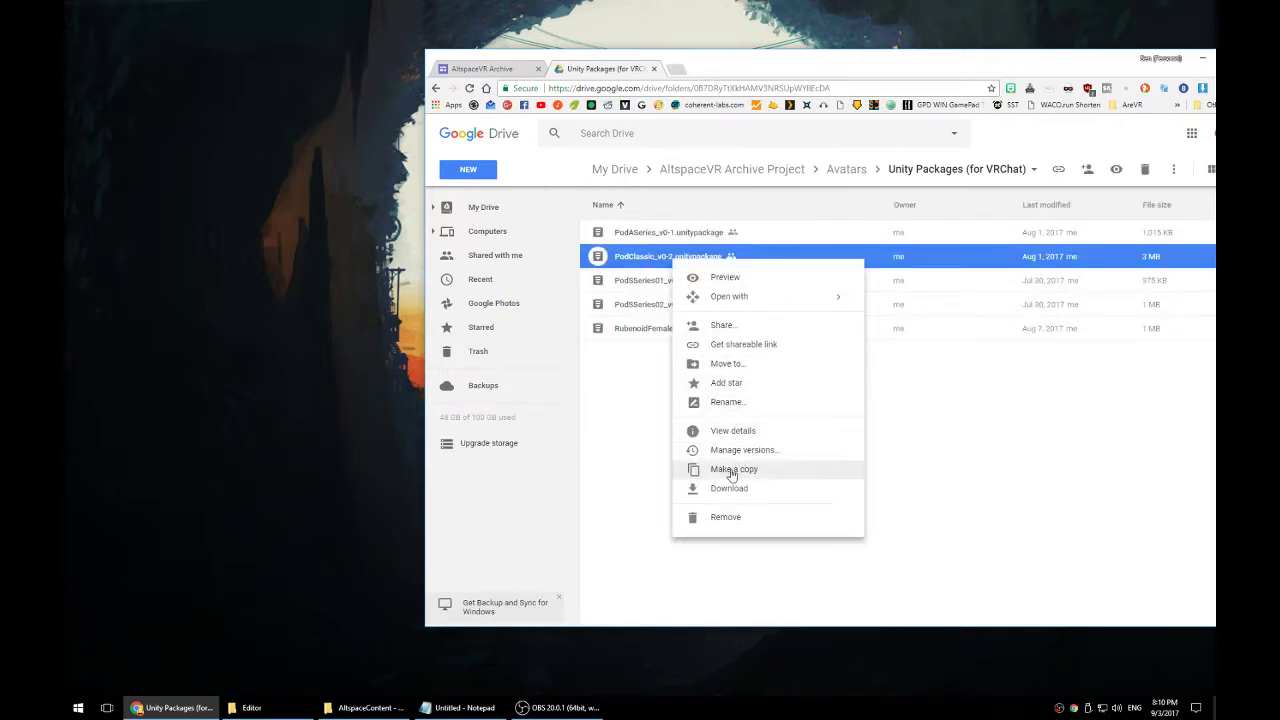
{"action": "left_click", "coordinate": [729, 488]}
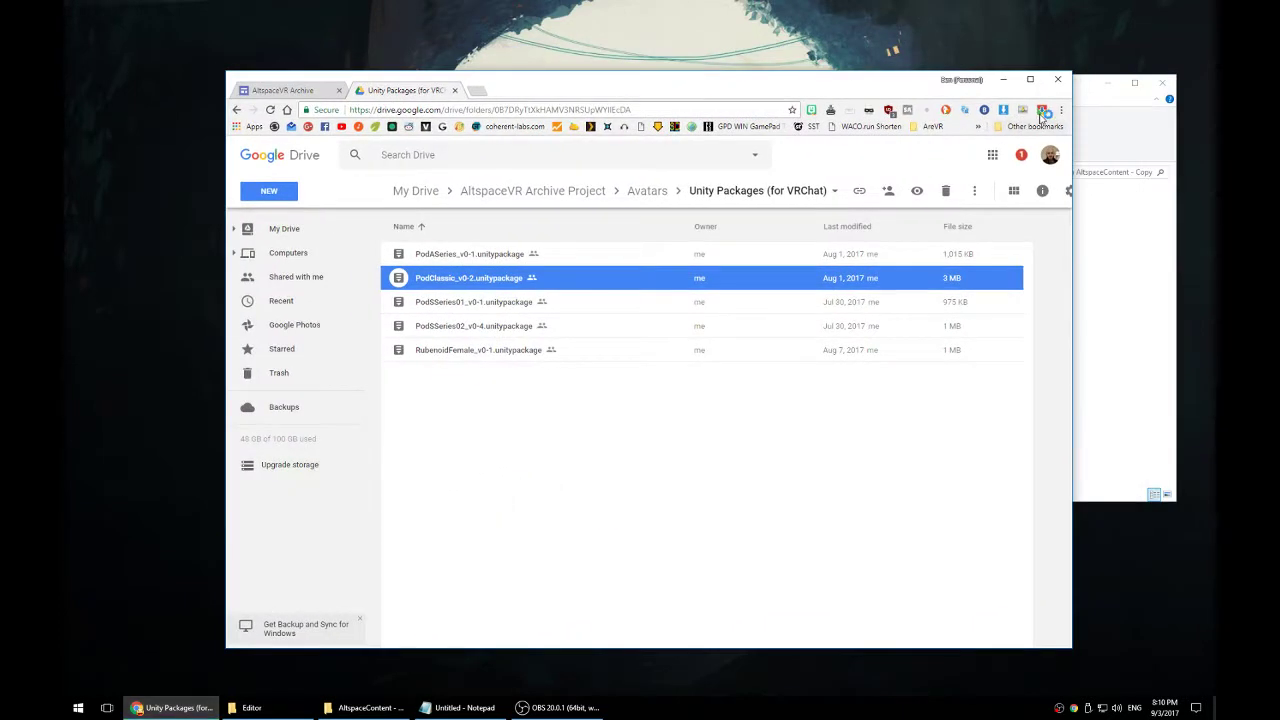
Step: Locate the downloaded PodClassic_v0-2.unitypackage in the Downloads folder and copy it into the 53-56 video folder
{"action": "left_click", "coordinate": [1042, 111]}
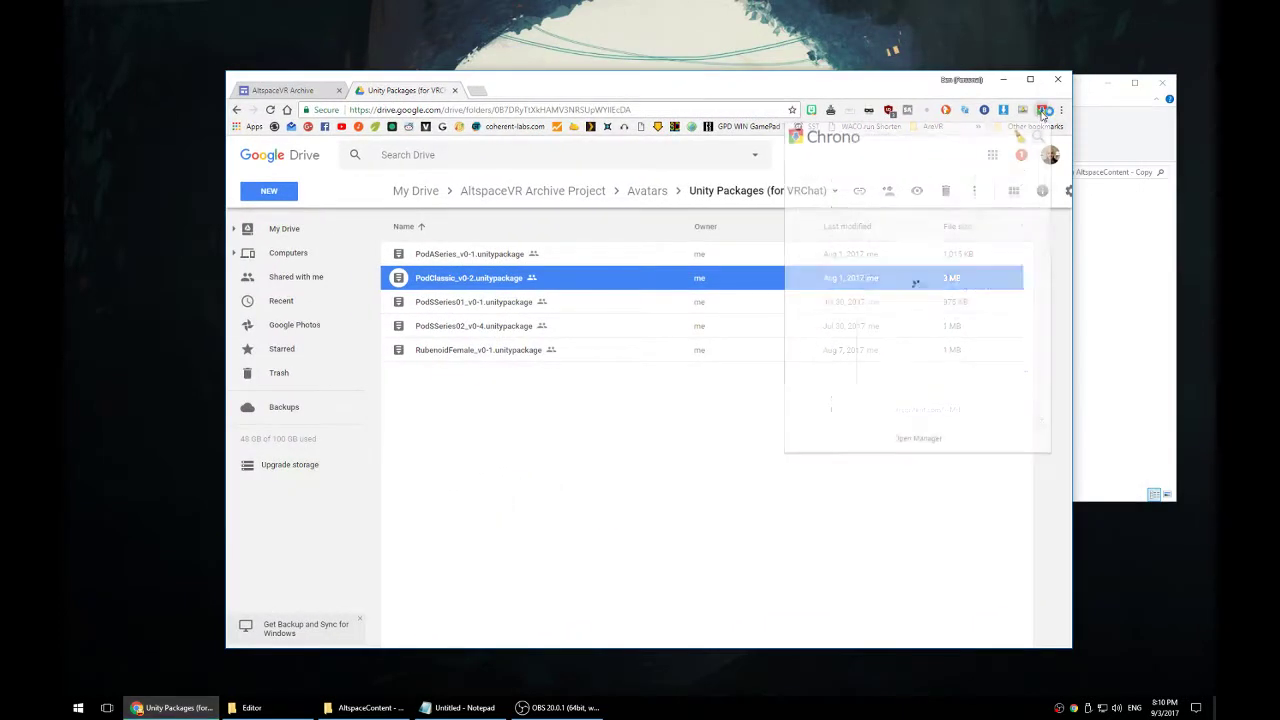
{"action": "left_click", "coordinate": [936, 160]}
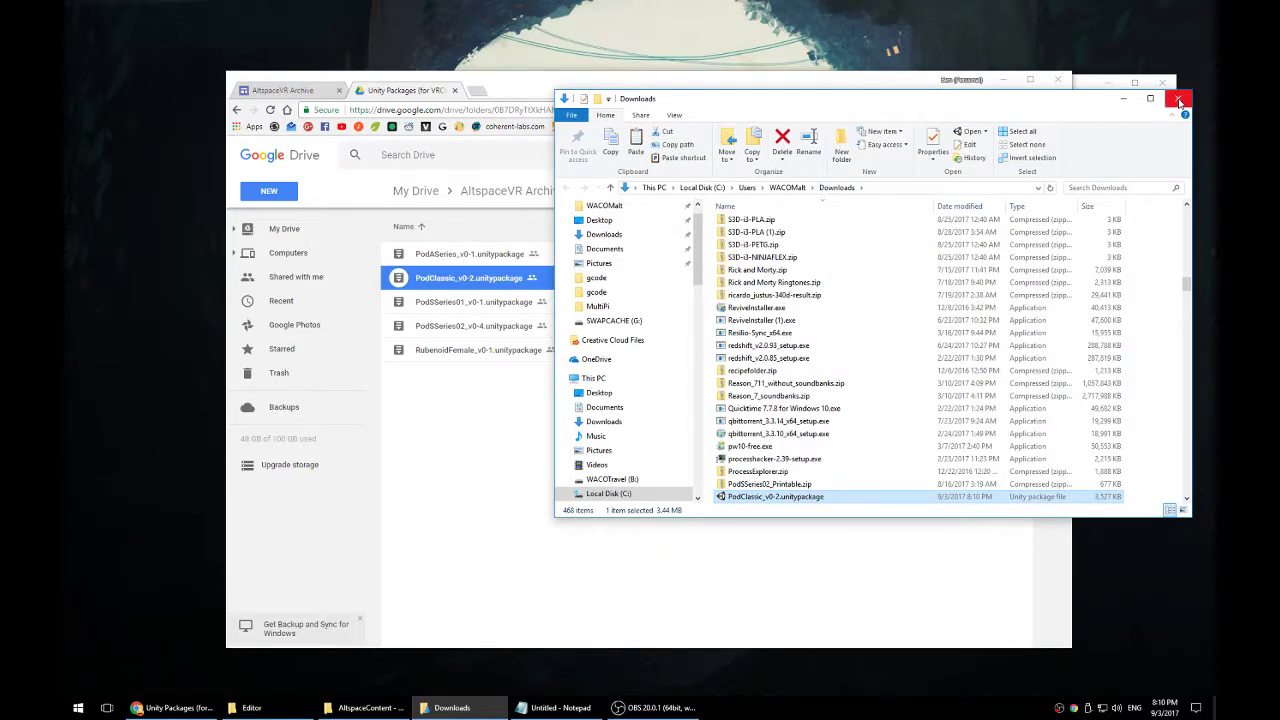
{"action": "left_click", "coordinate": [1180, 103]}
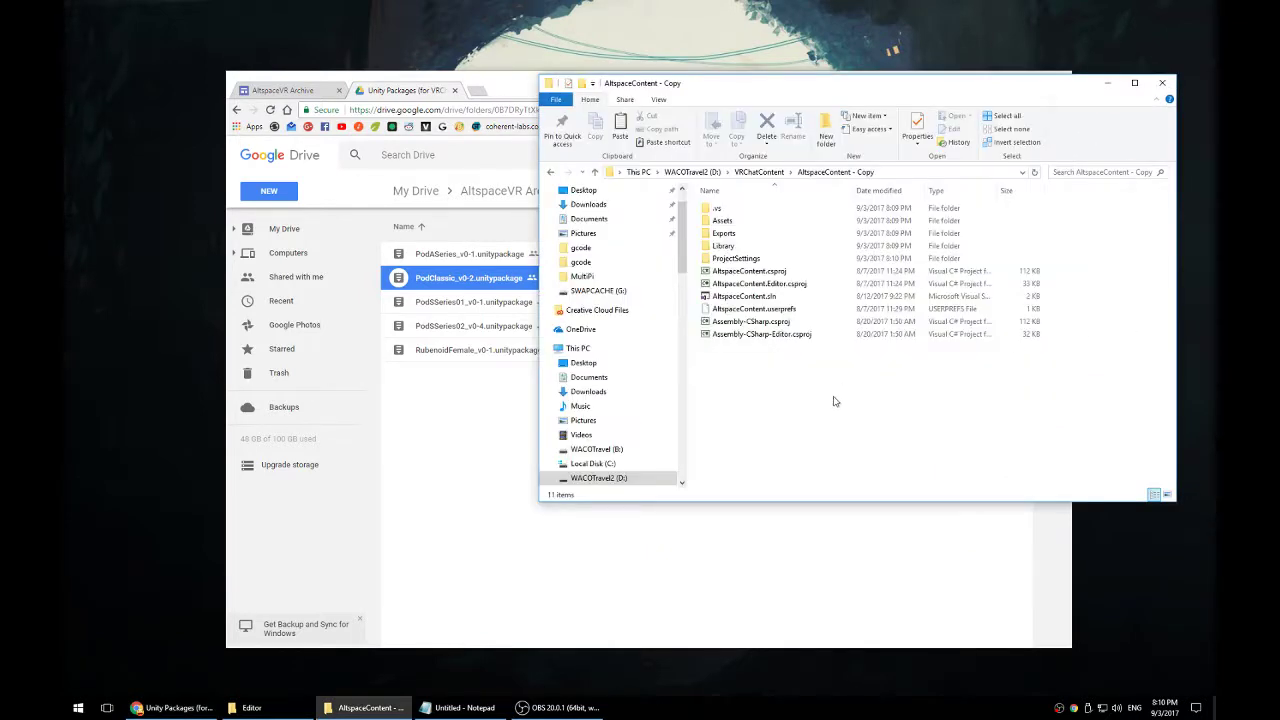
{"action": "left_click", "coordinate": [549, 172]}
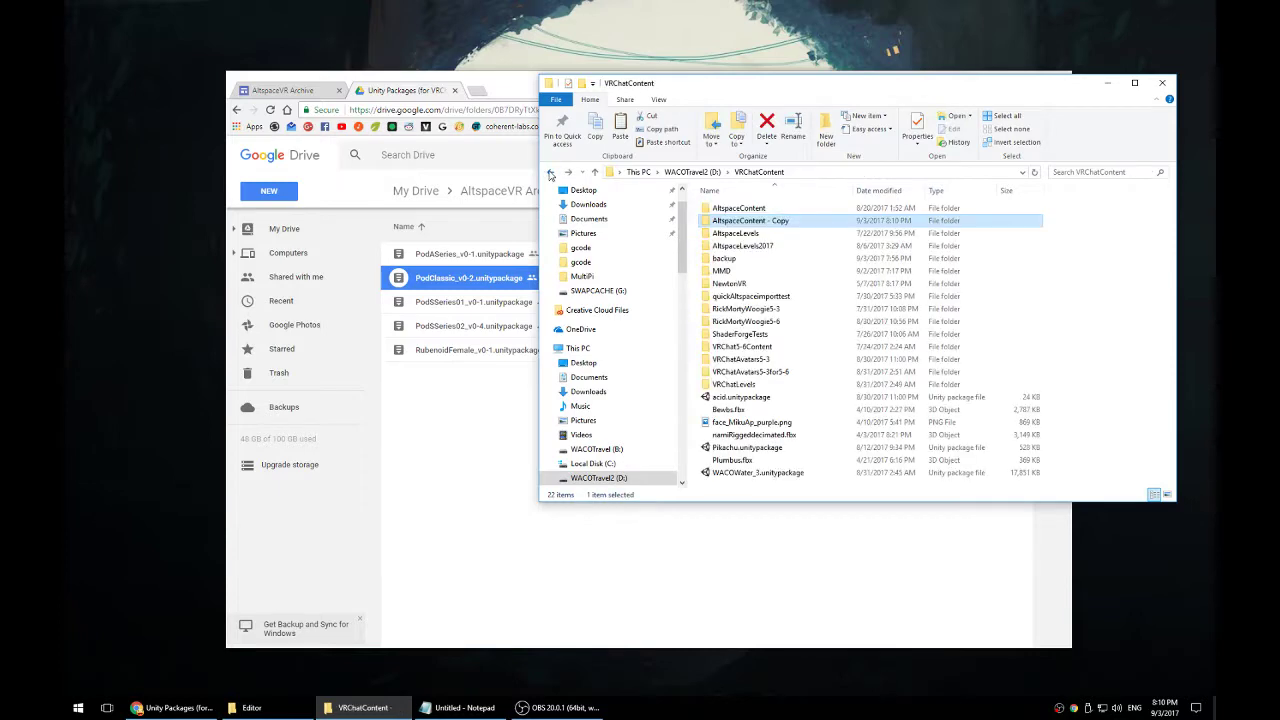
{"action": "left_click", "coordinate": [549, 173]}
{"action": "left_click", "coordinate": [549, 173]}
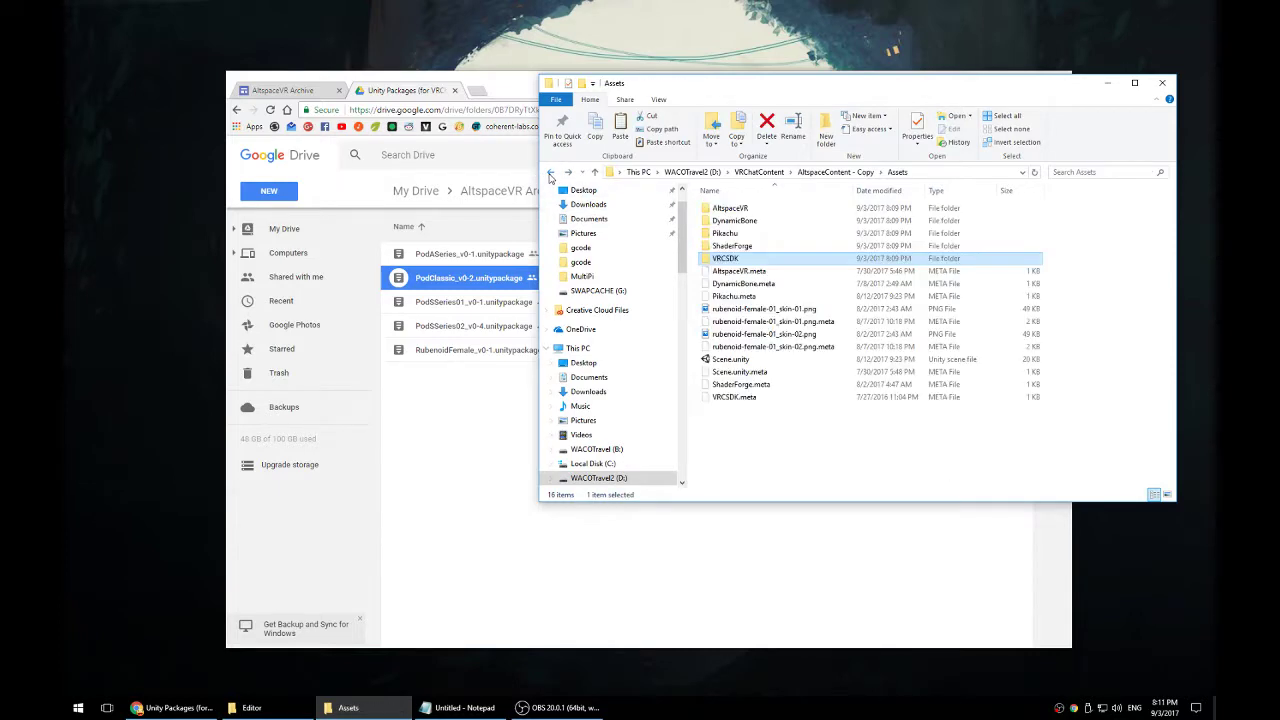
{"action": "left_click", "coordinate": [549, 174]}
{"action": "left_click", "coordinate": [549, 174]}
{"action": "left_click", "coordinate": [794, 332]}
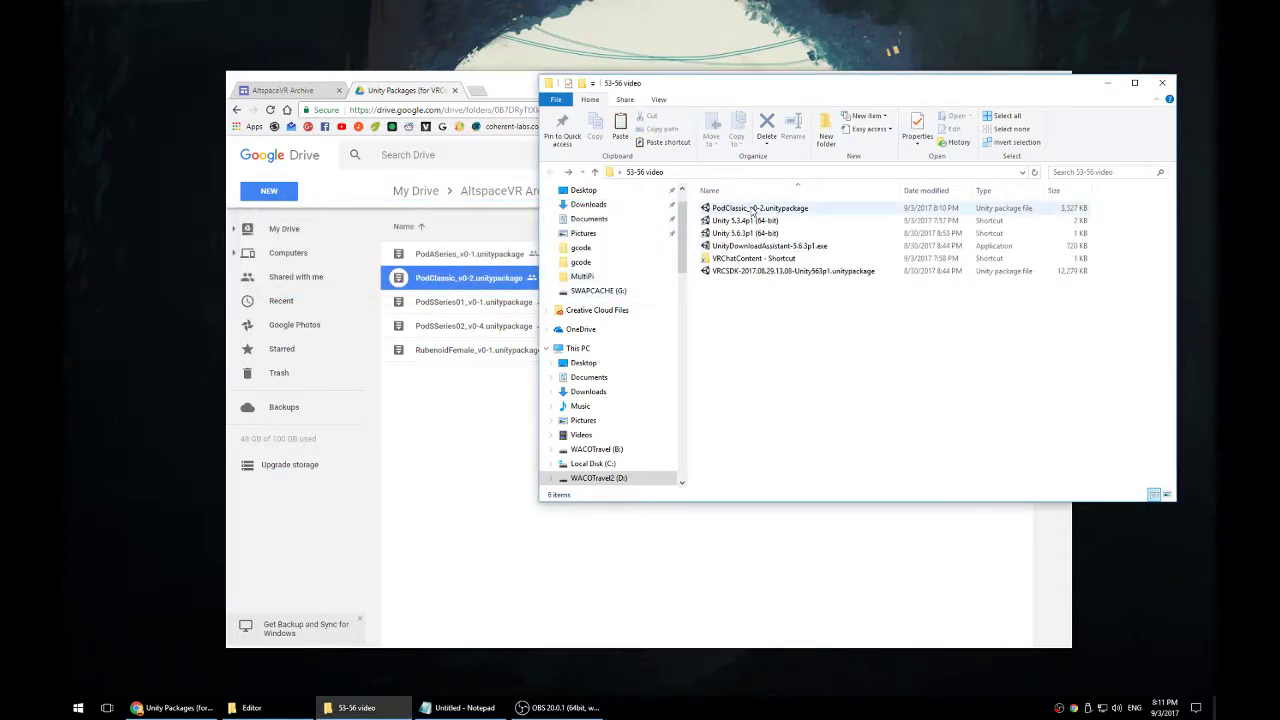
{"action": "left_click", "coordinate": [779, 209]}
Step: Close the Google Drive and AltspaceVR Archive pages and move the 53-56 video folder window lower on the desktop
{"action": "left_click", "coordinate": [505, 430]}
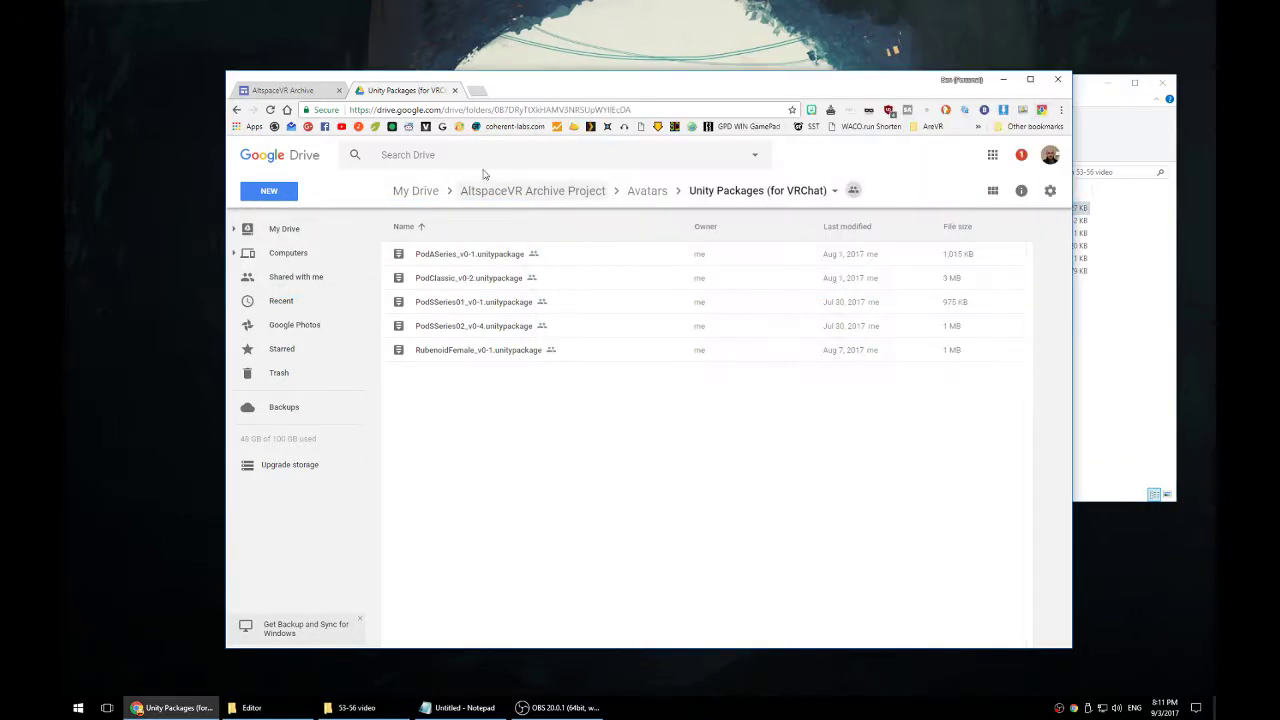
{"action": "left_click", "coordinate": [454, 91]}
{"action": "left_click", "coordinate": [340, 90]}
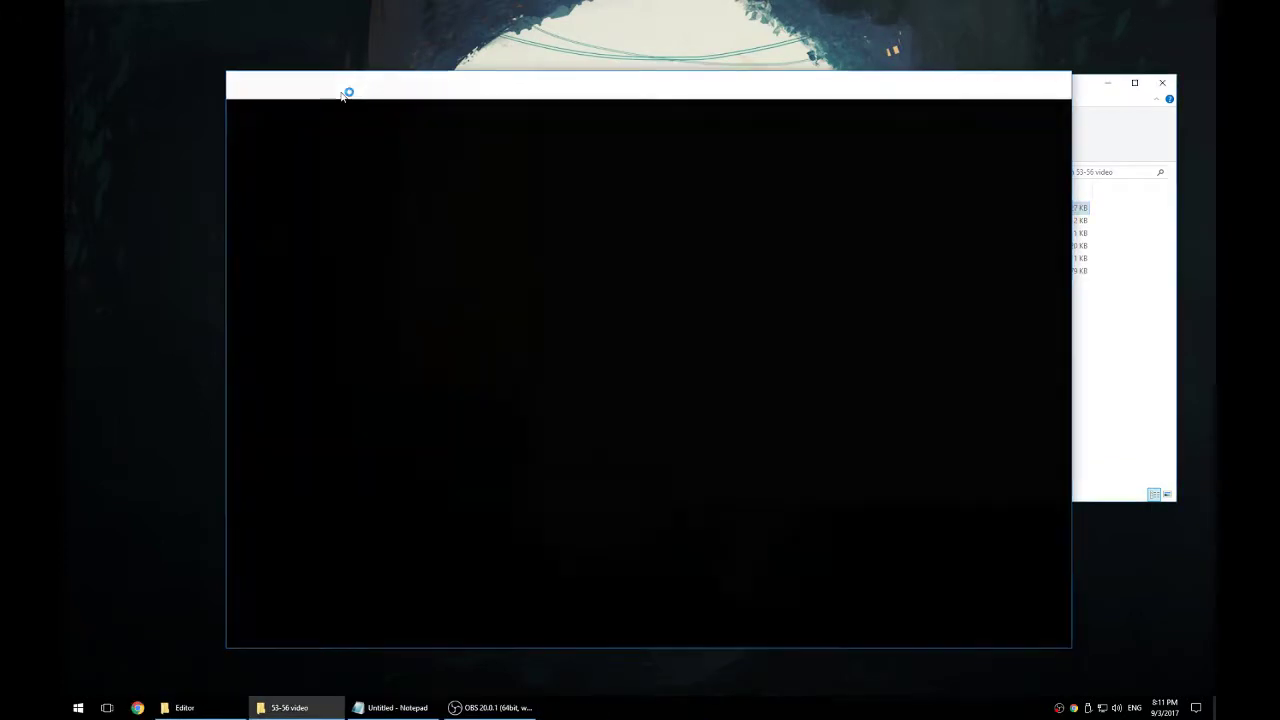
{"action": "left_click", "coordinate": [770, 288]}
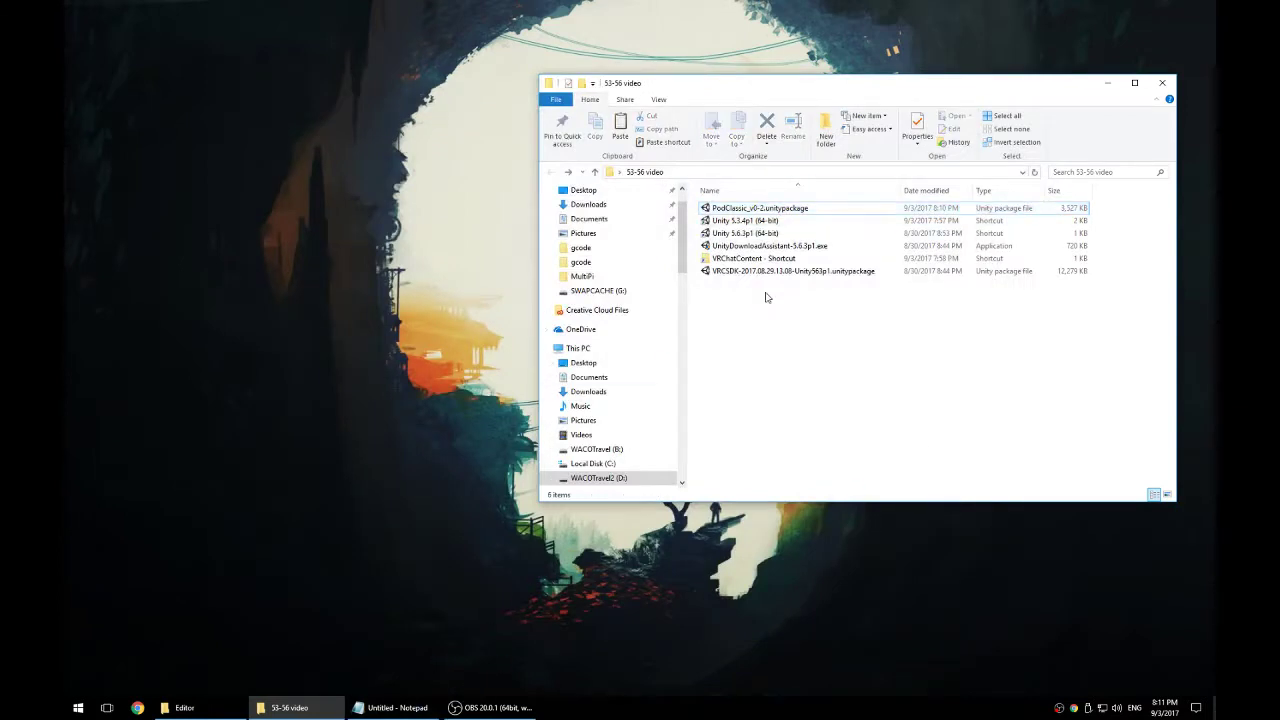
{"action": "left_click_drag", "start_coordinate": [768, 100], "coordinate": [772, 210]}
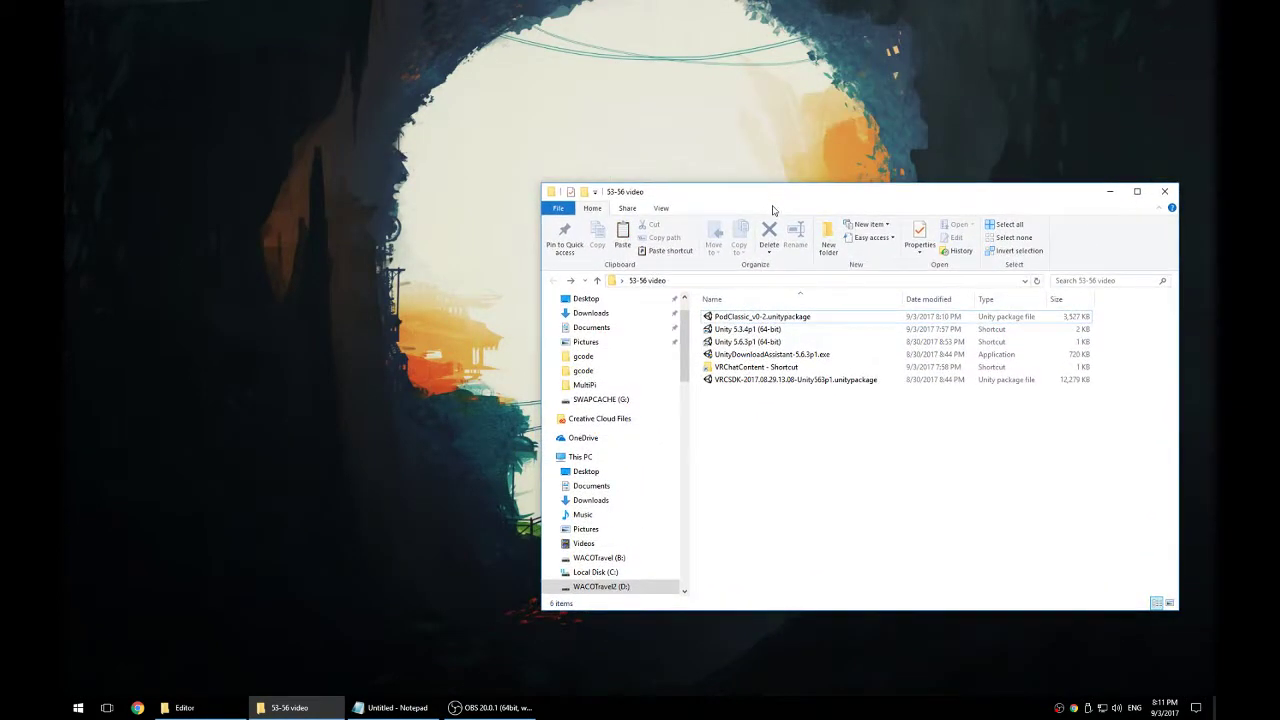
Step: Rename the AltspaceContent - Copy folder in VRChatContent as AltspaceContent5-6
{"action": "double_click", "coordinate": [756, 367]}
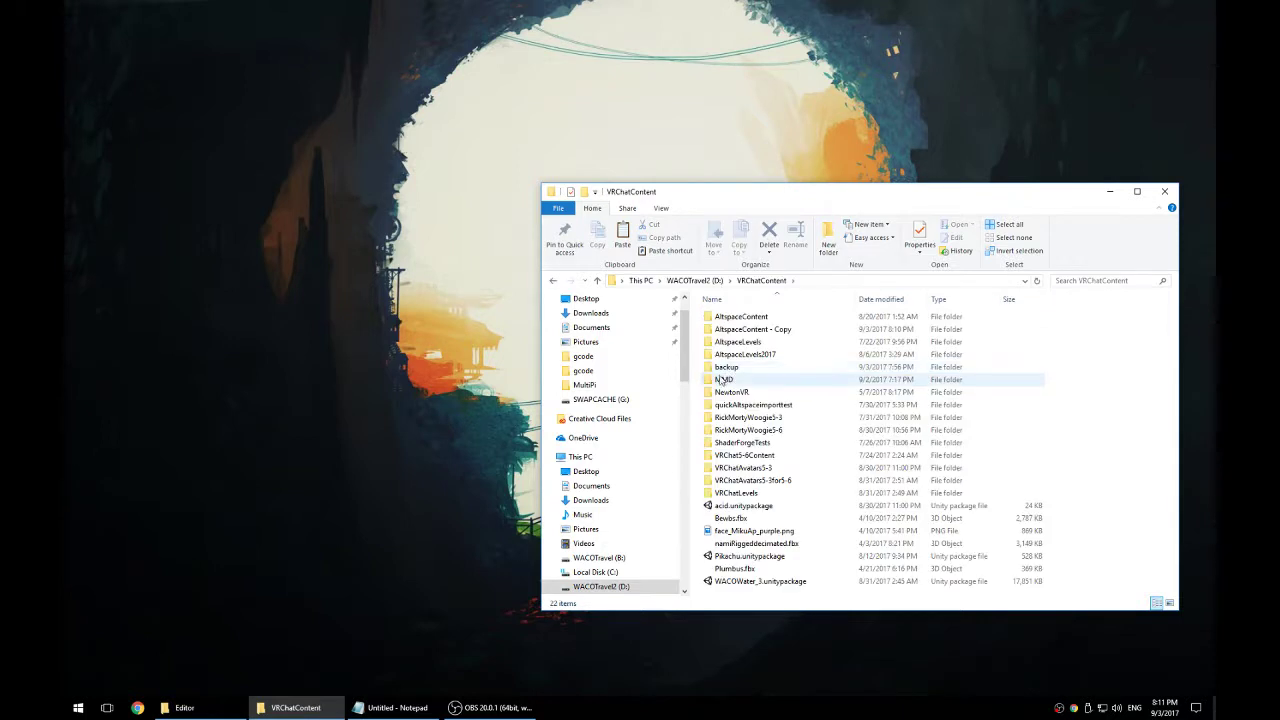
{"action": "left_click", "coordinate": [777, 334]}
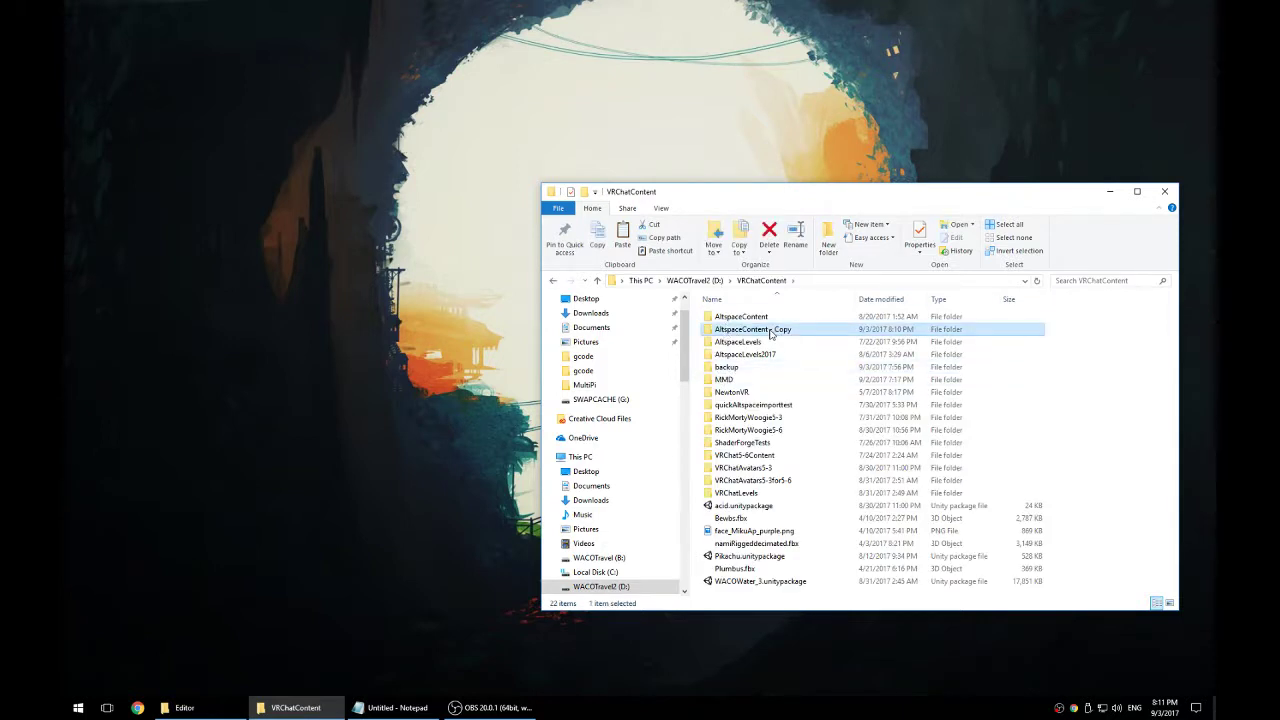
{"action": "left_click", "coordinate": [770, 334]}
{"action": "left_click_drag", "start_coordinate": [770, 330], "coordinate": [813, 329]}
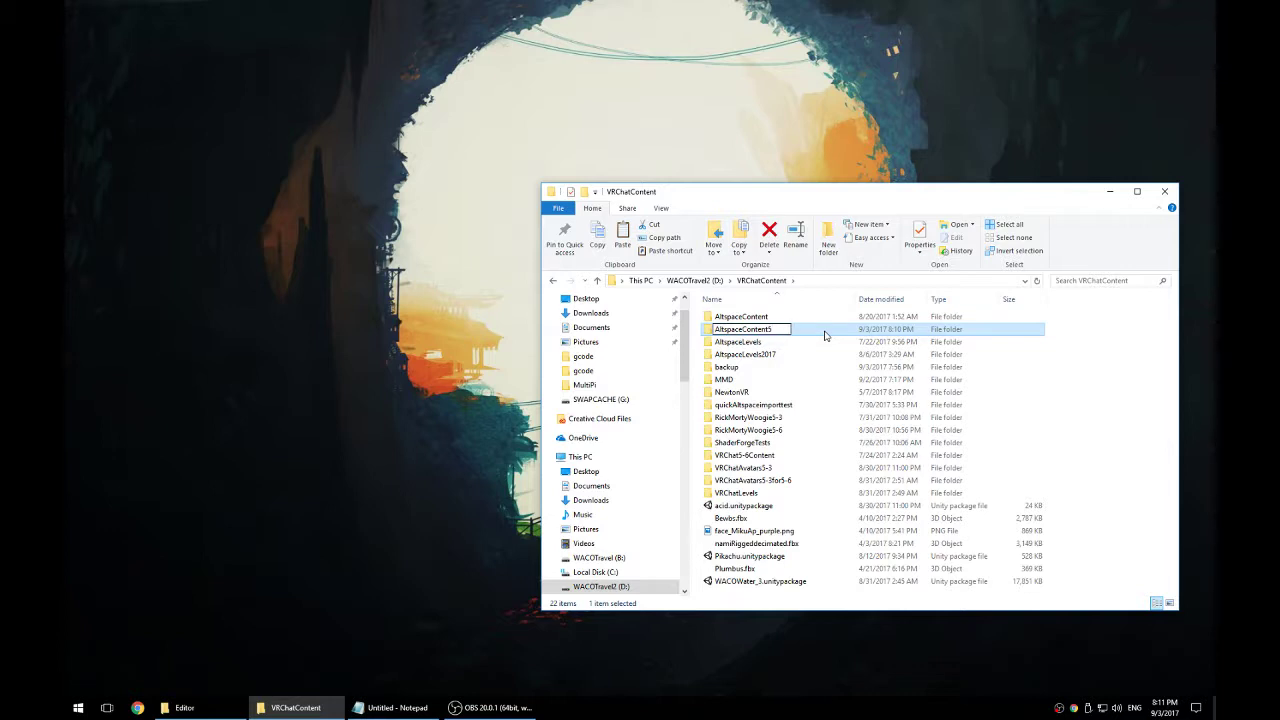
{"action": "key", "text": "Return"}
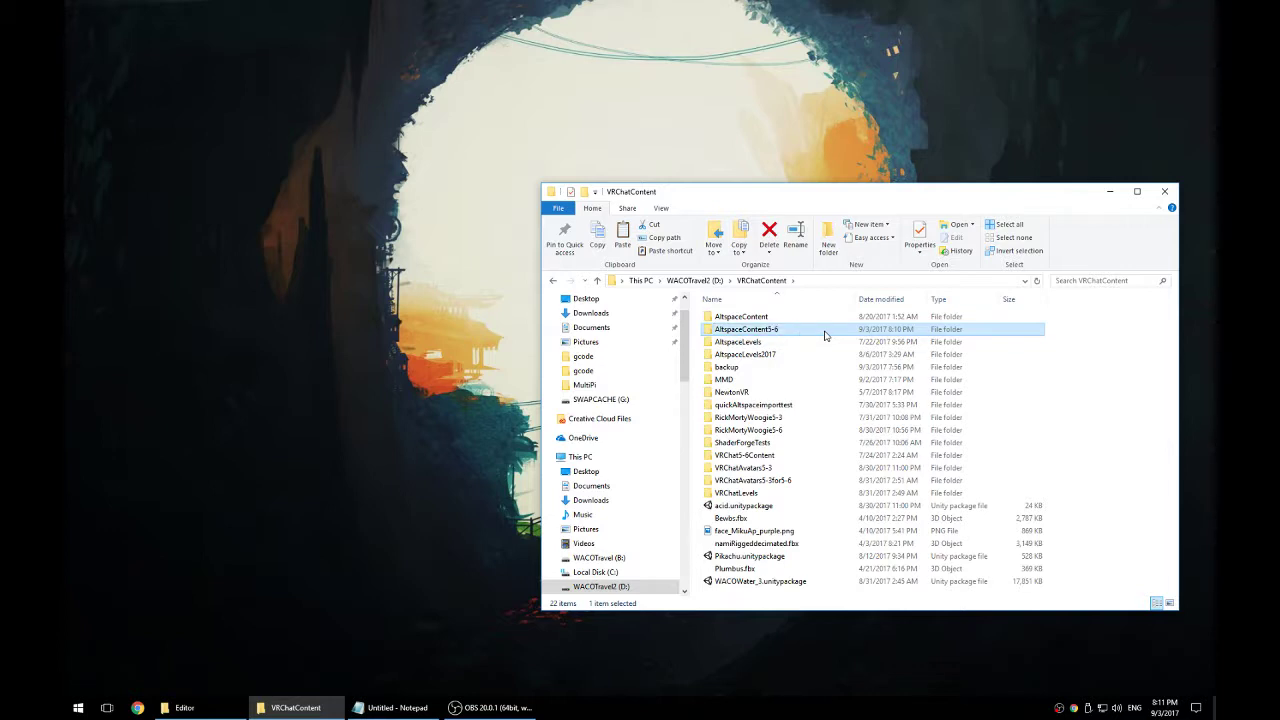
Step: Delete the VRCSDK and ShaderForge folders from the Assets folder of AltspaceContent5-6
{"action": "double_click", "coordinate": [745, 330]}
{"action": "double_click", "coordinate": [726, 330]}
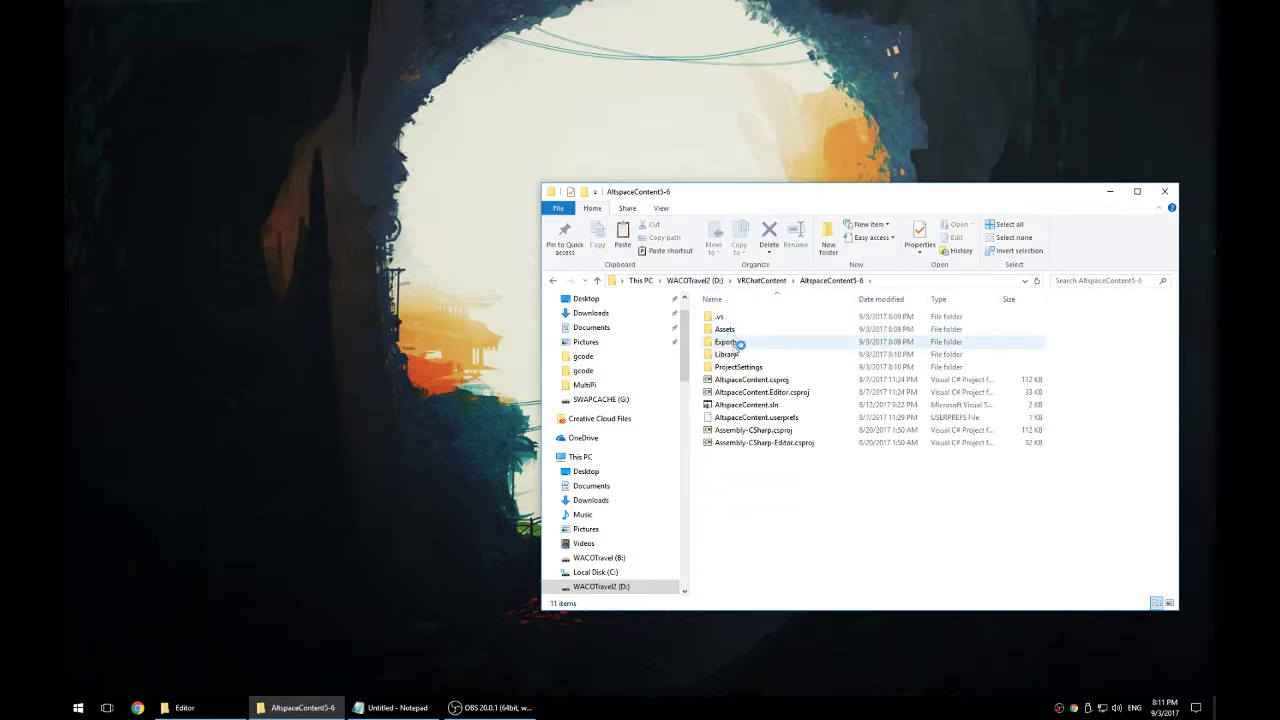
{"action": "left_click", "coordinate": [735, 368]}
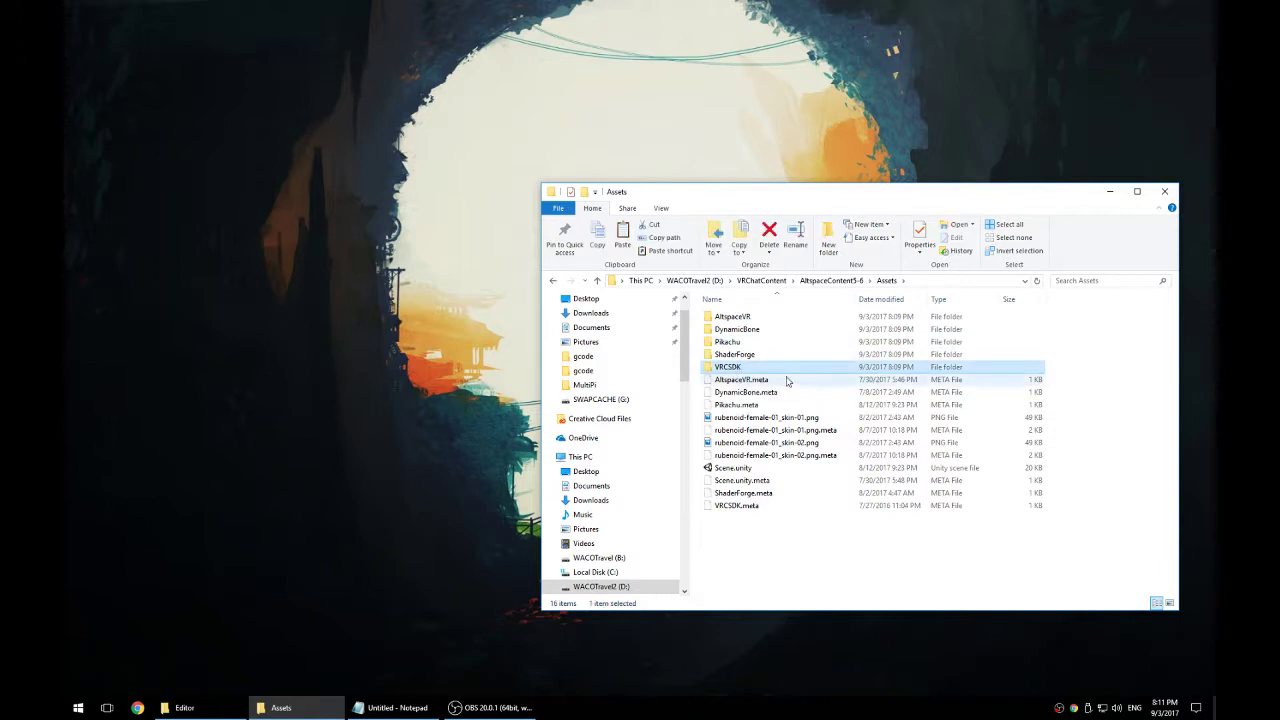
{"action": "key", "text": "Delete"}
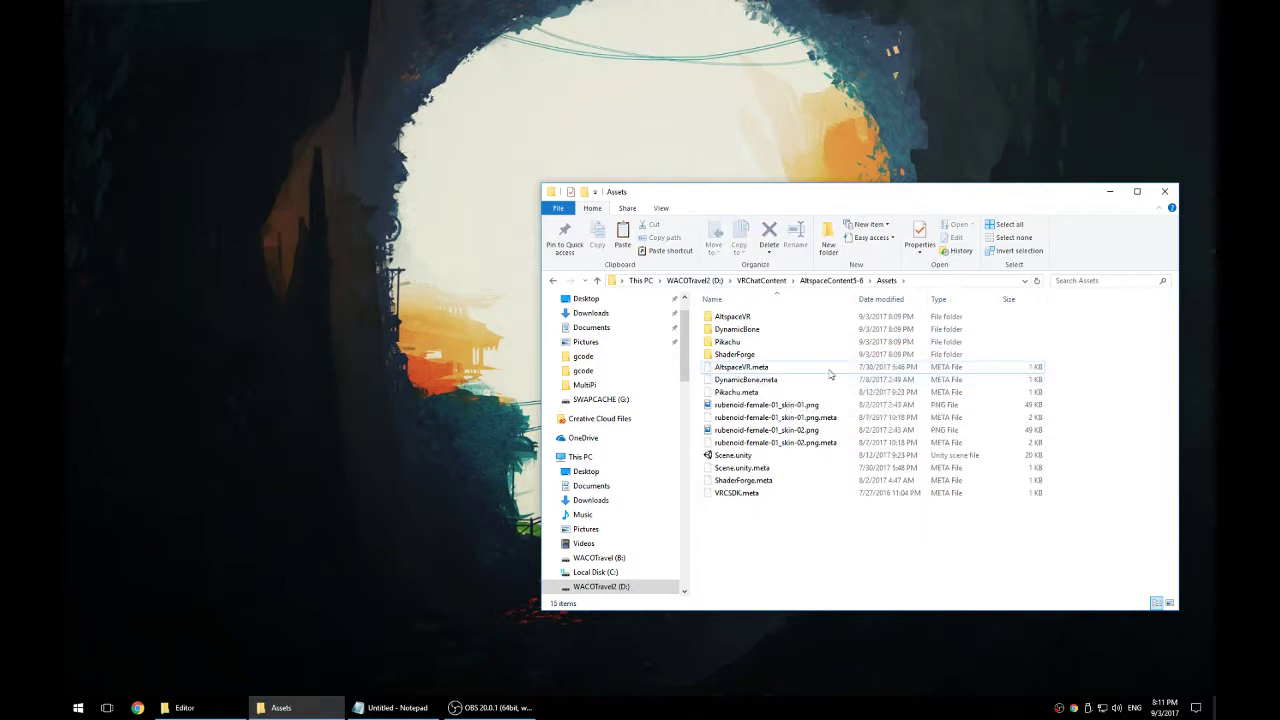
{"action": "left_click", "coordinate": [759, 355]}
{"action": "key", "text": "Delete"}
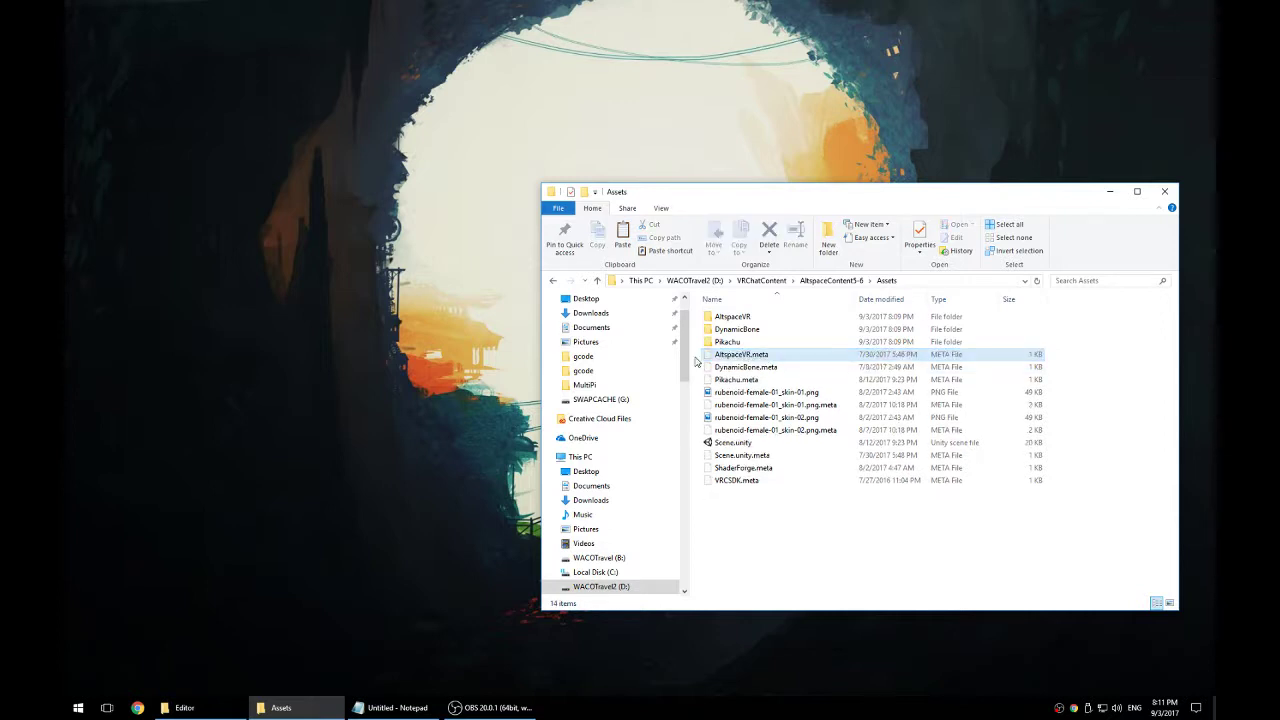
Step: Return to the 53-56 video folder, launch Unity 5.6.3p1 from its shortcut and minimize the folder window
{"action": "left_click", "coordinate": [822, 281]}
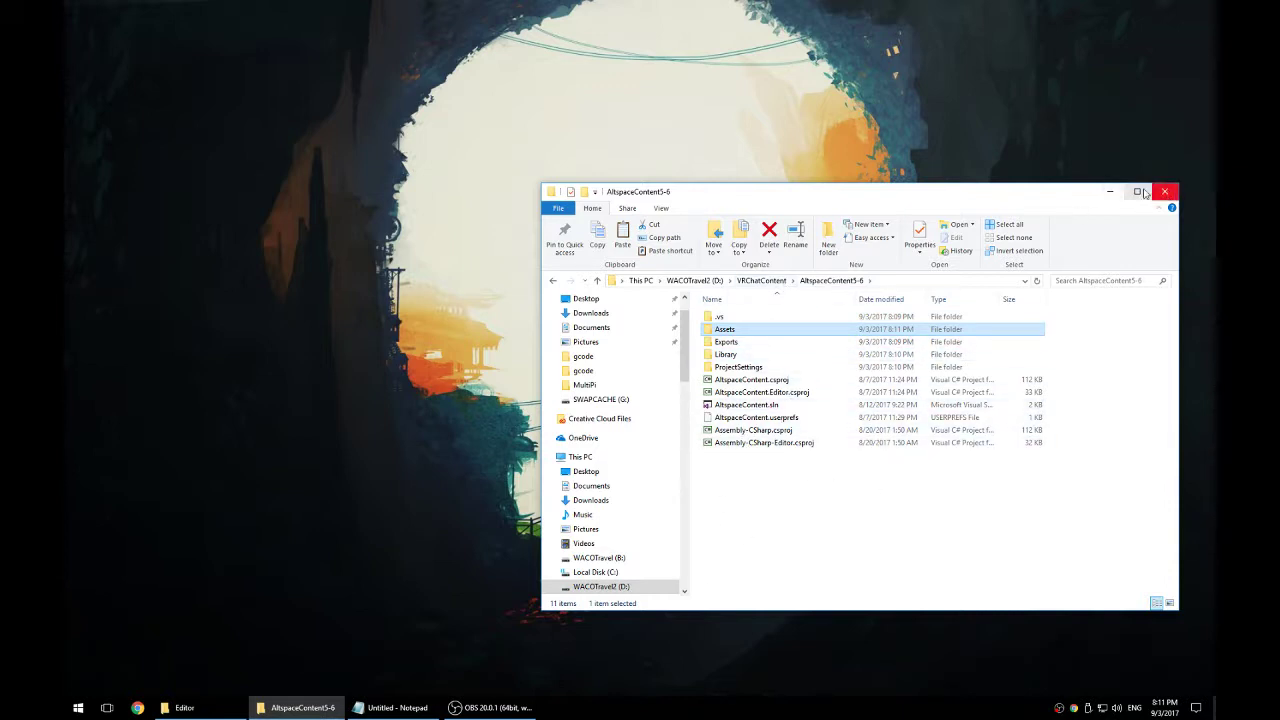
{"action": "left_click", "coordinate": [553, 281]}
{"action": "left_click", "coordinate": [553, 281]}
{"action": "left_click", "coordinate": [553, 281]}
{"action": "left_click", "coordinate": [553, 281]}
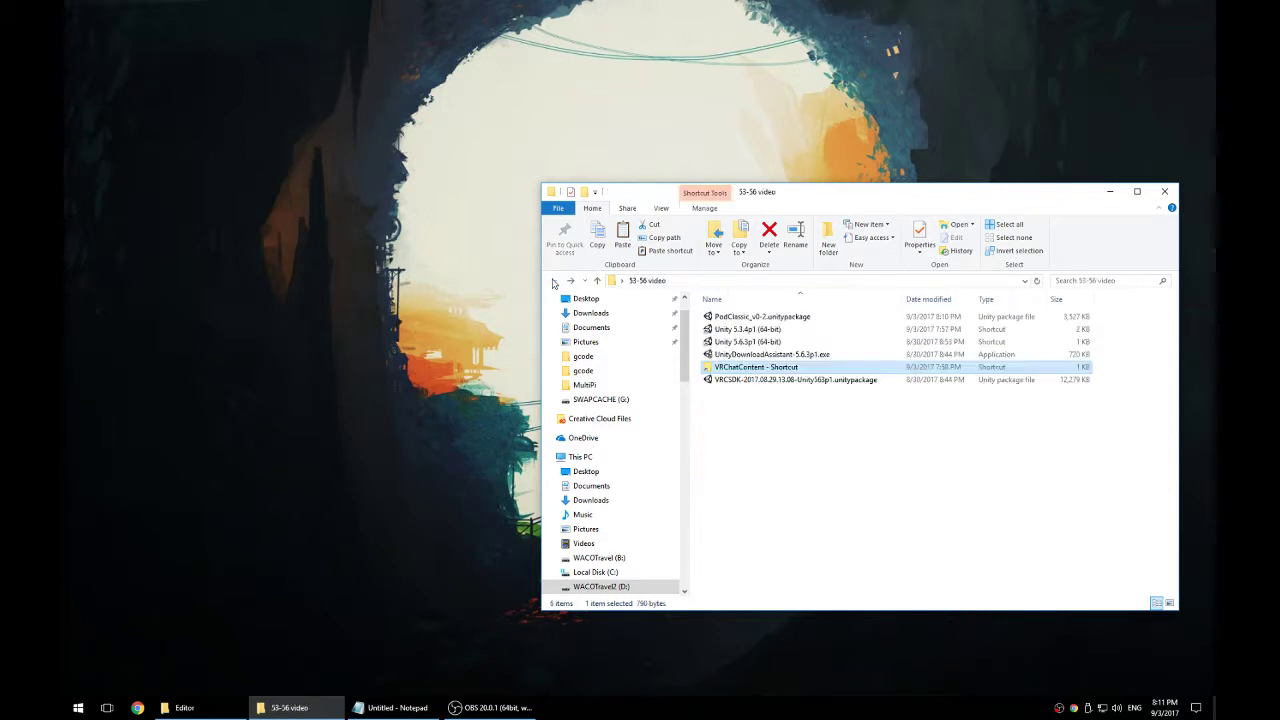
{"action": "double_click", "coordinate": [775, 342]}
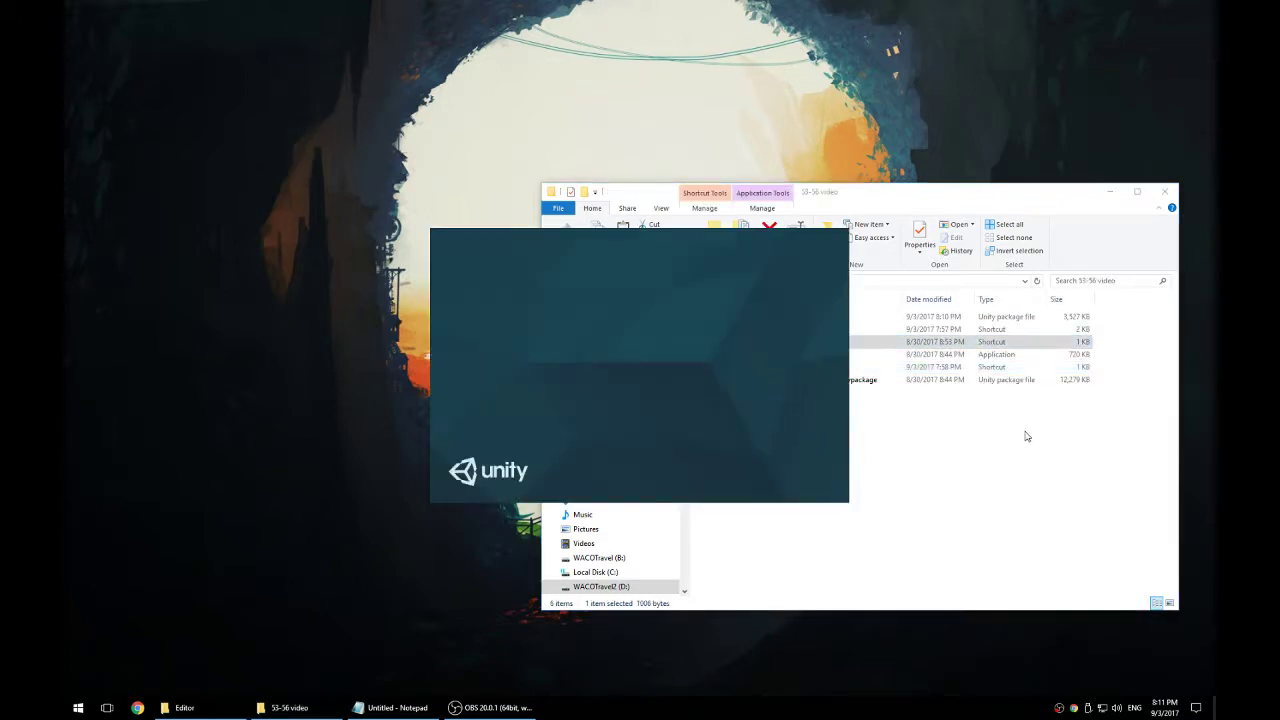
{"action": "left_click", "coordinate": [1109, 192]}
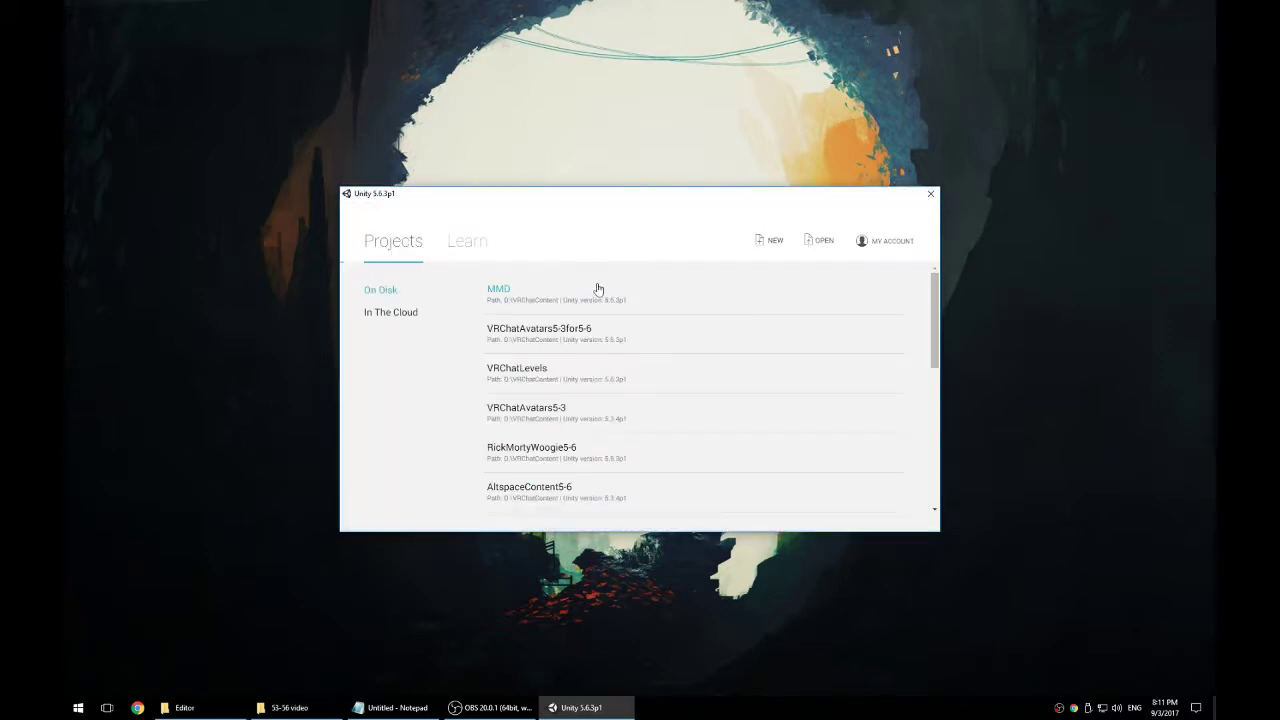
{"action": "mouse_move", "coordinate": [600, 197]}
{"action": "left_mouse_down"}
{"action": "mouse_move", "coordinate": [671, 194]}
{"action": "mouse_move", "coordinate": [607, 209]}
{"action": "left_mouse_up"}
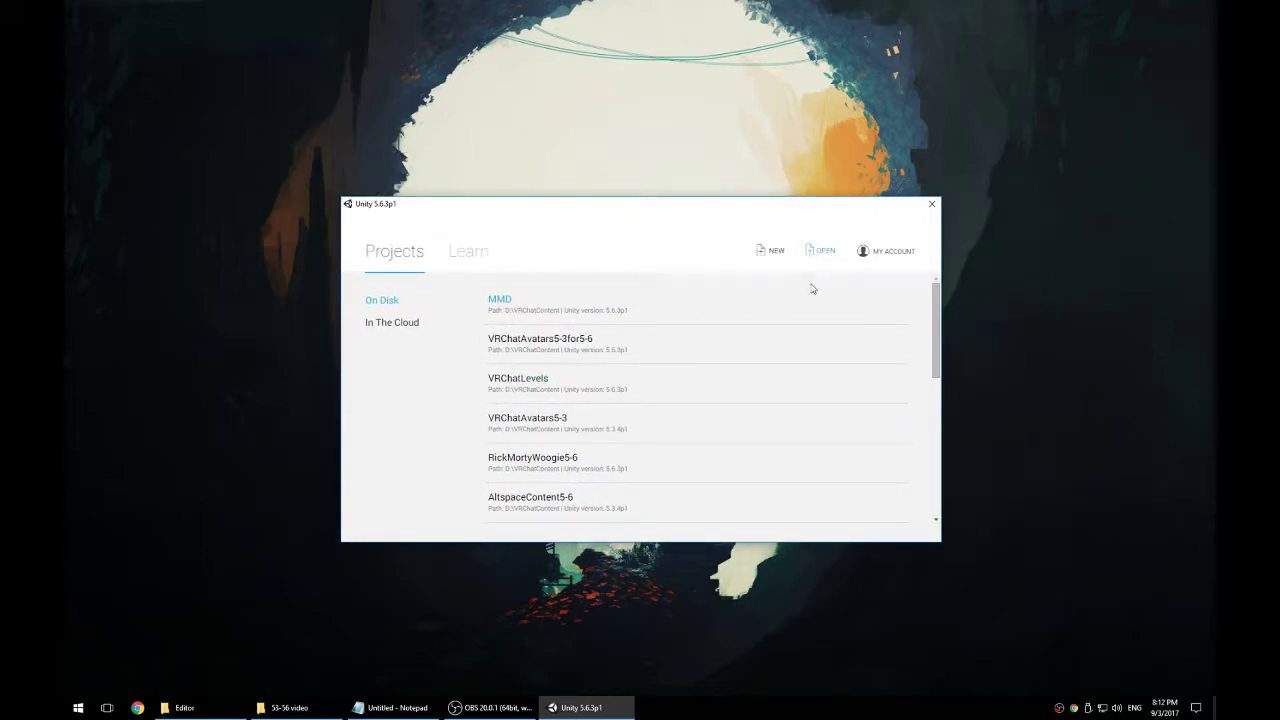
Step: Open the existing AltspaceContent5-6 project from VRChatContent in Unity 5.6.3p1 and continue despite the non-matching editor version
{"action": "left_click", "coordinate": [818, 251]}
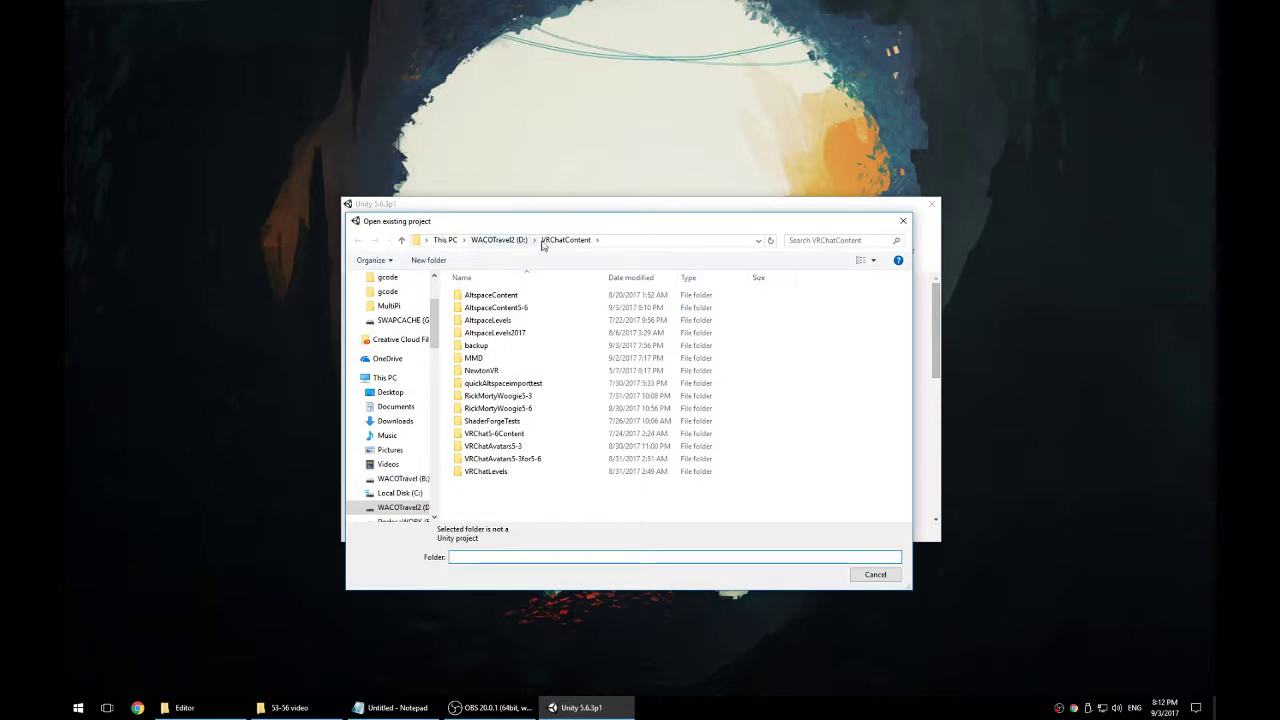
{"action": "left_click", "coordinate": [498, 241]}
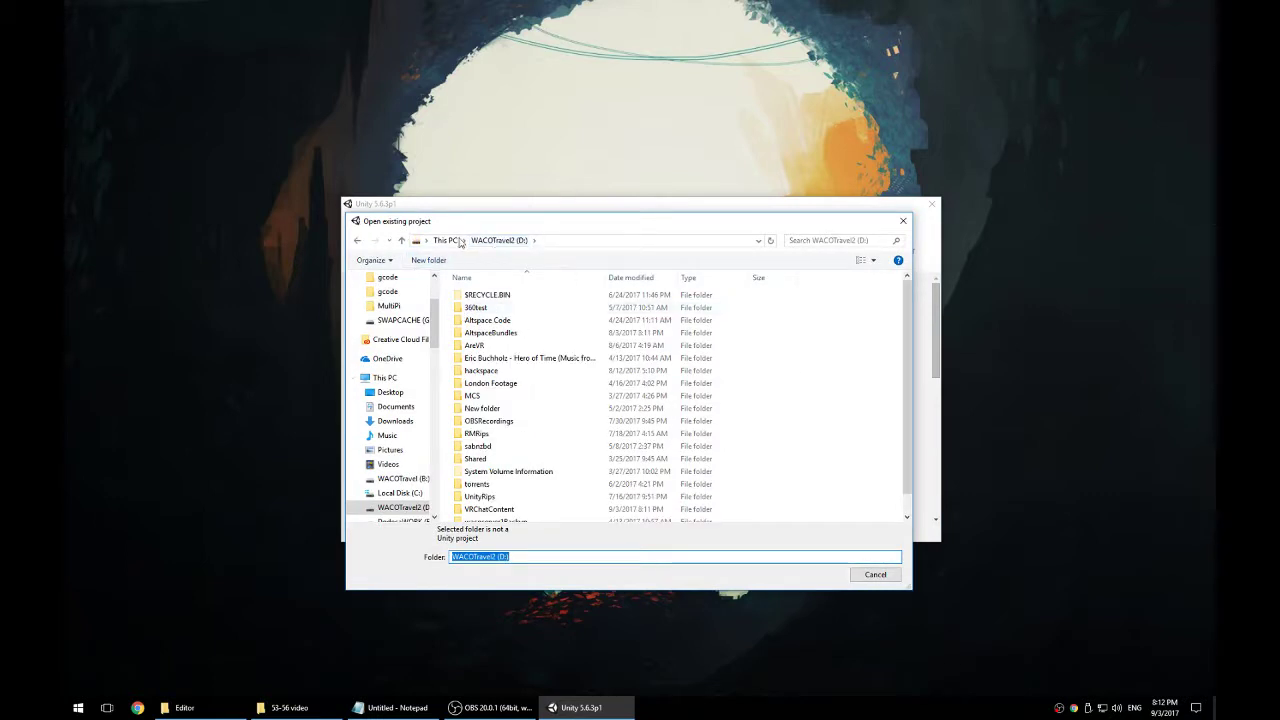
{"action": "double_click", "coordinate": [506, 510]}
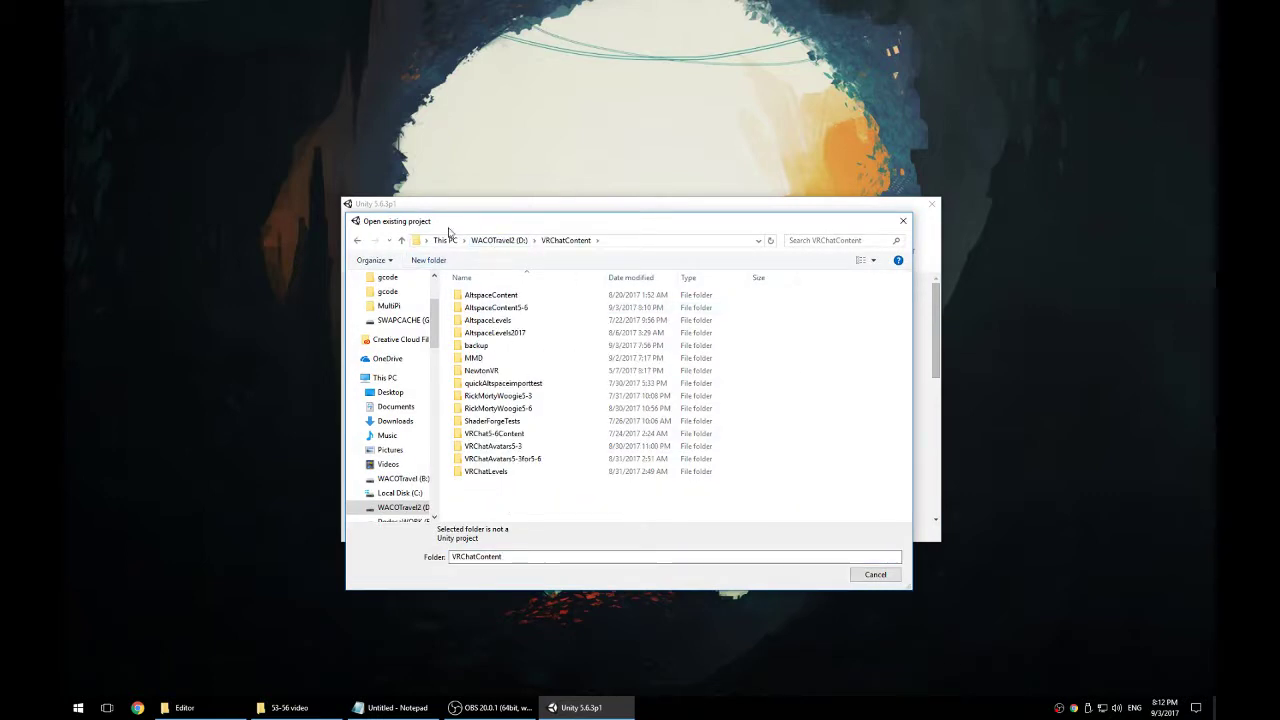
{"action": "left_click", "coordinate": [518, 308]}
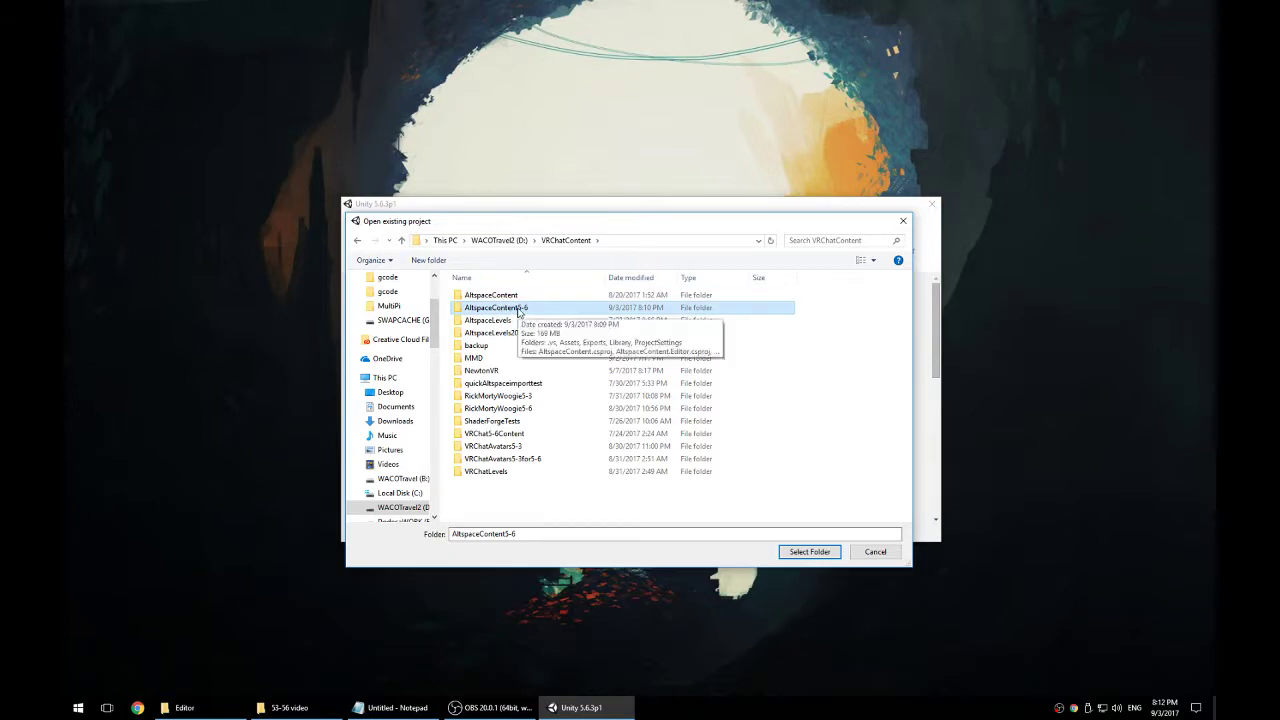
{"action": "double_click", "coordinate": [500, 310]}
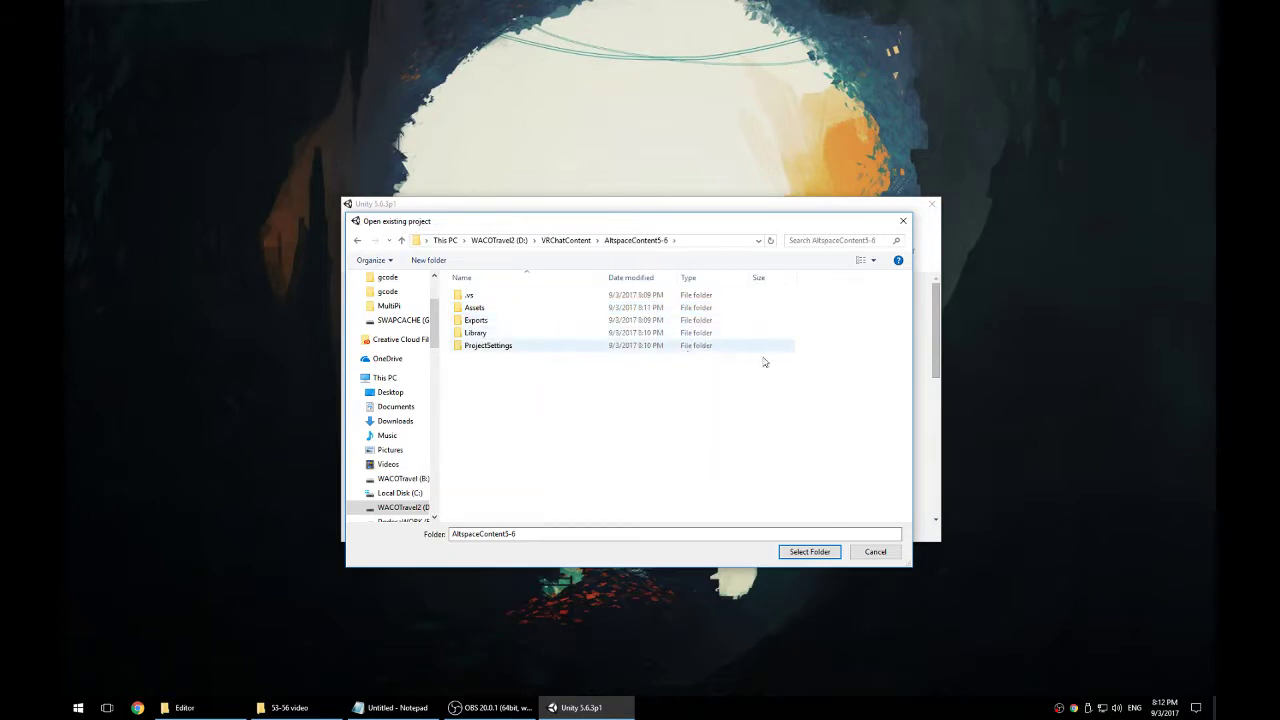
{"action": "left_click", "coordinate": [810, 552]}
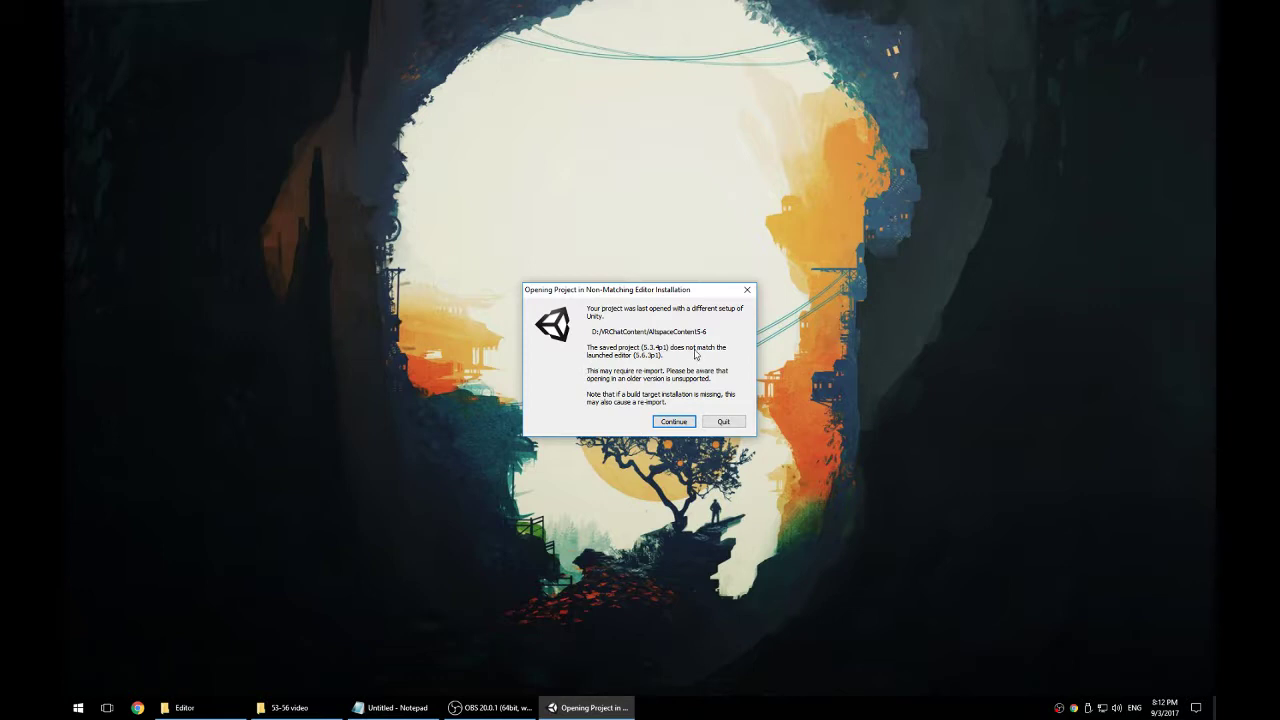
{"action": "left_click", "coordinate": [678, 425]}
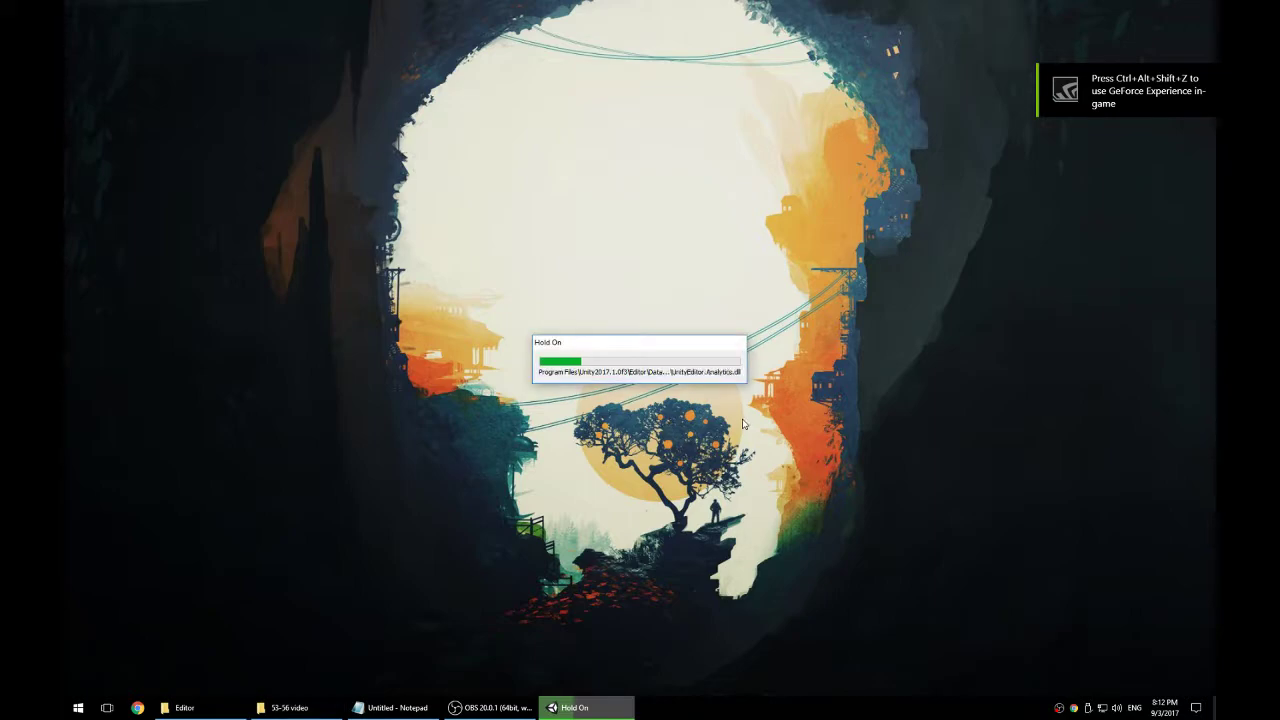
Step: Move the 53-56 video folder window out of the way and show the avatar from the front in the Scene view
{"action": "left_click", "coordinate": [288, 707]}
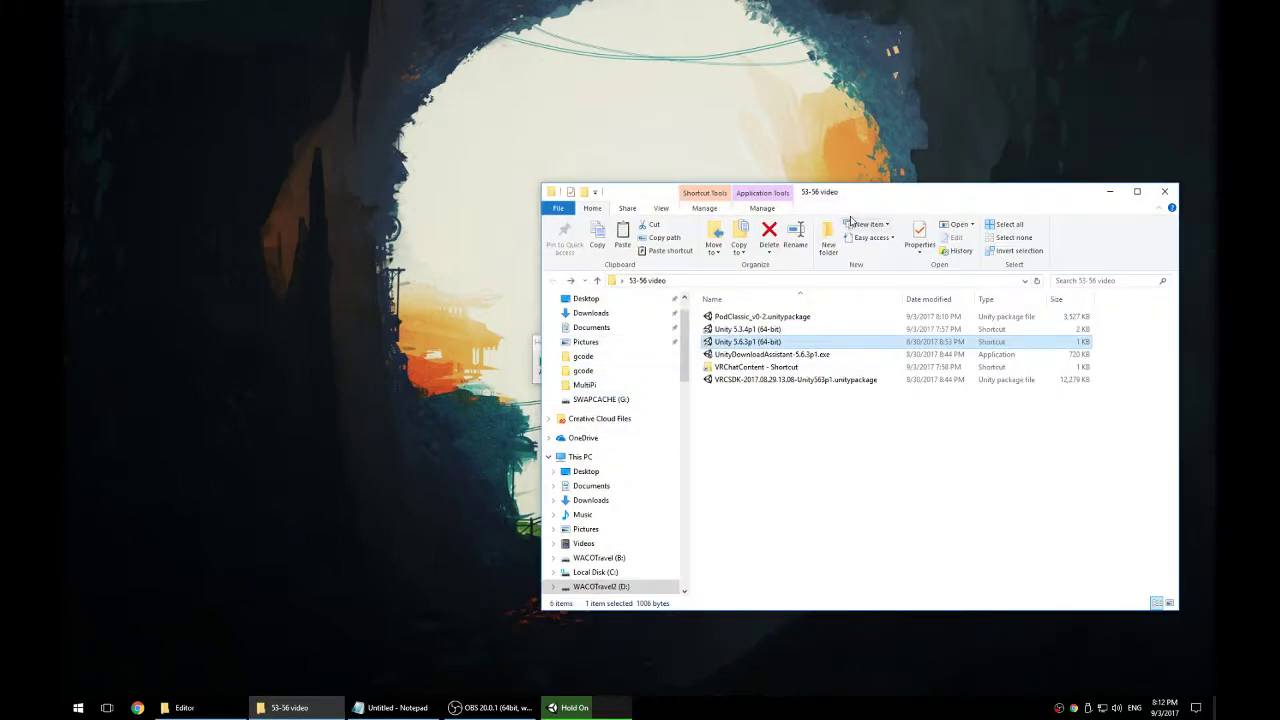
{"action": "left_click_drag", "start_coordinate": [866, 200], "coordinate": [1214, 160]}
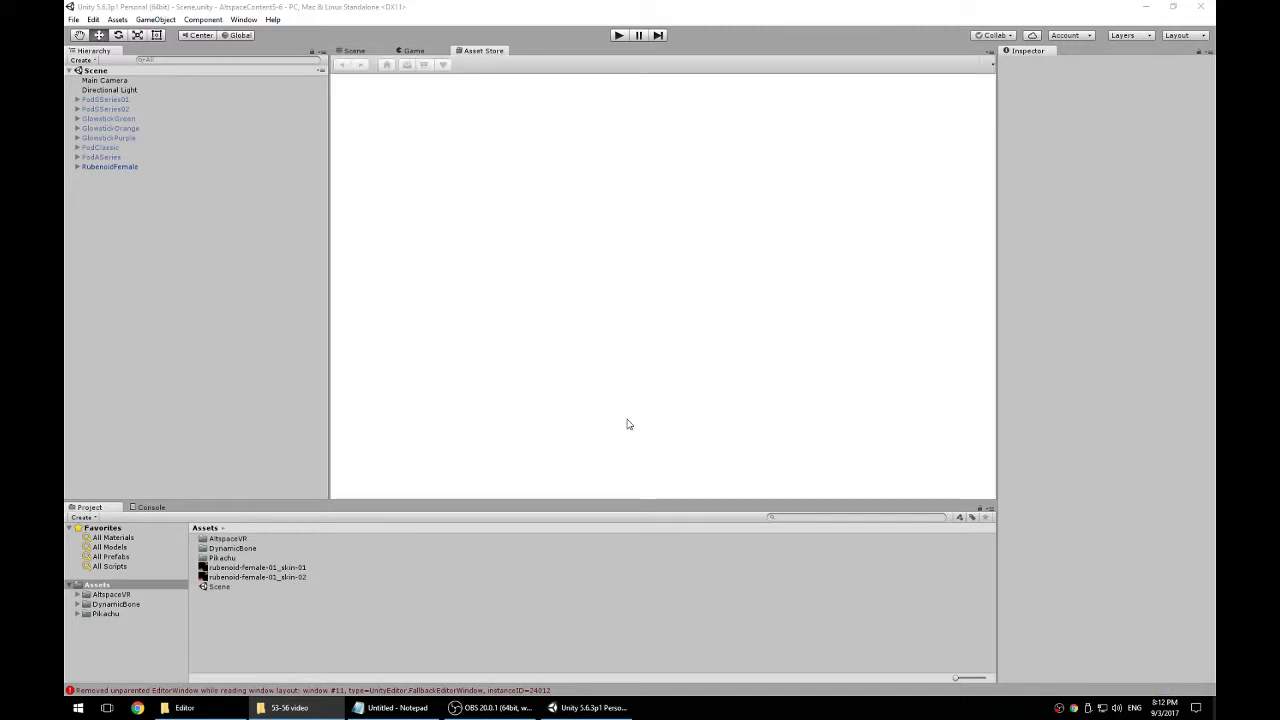
{"action": "left_click", "coordinate": [371, 52]}
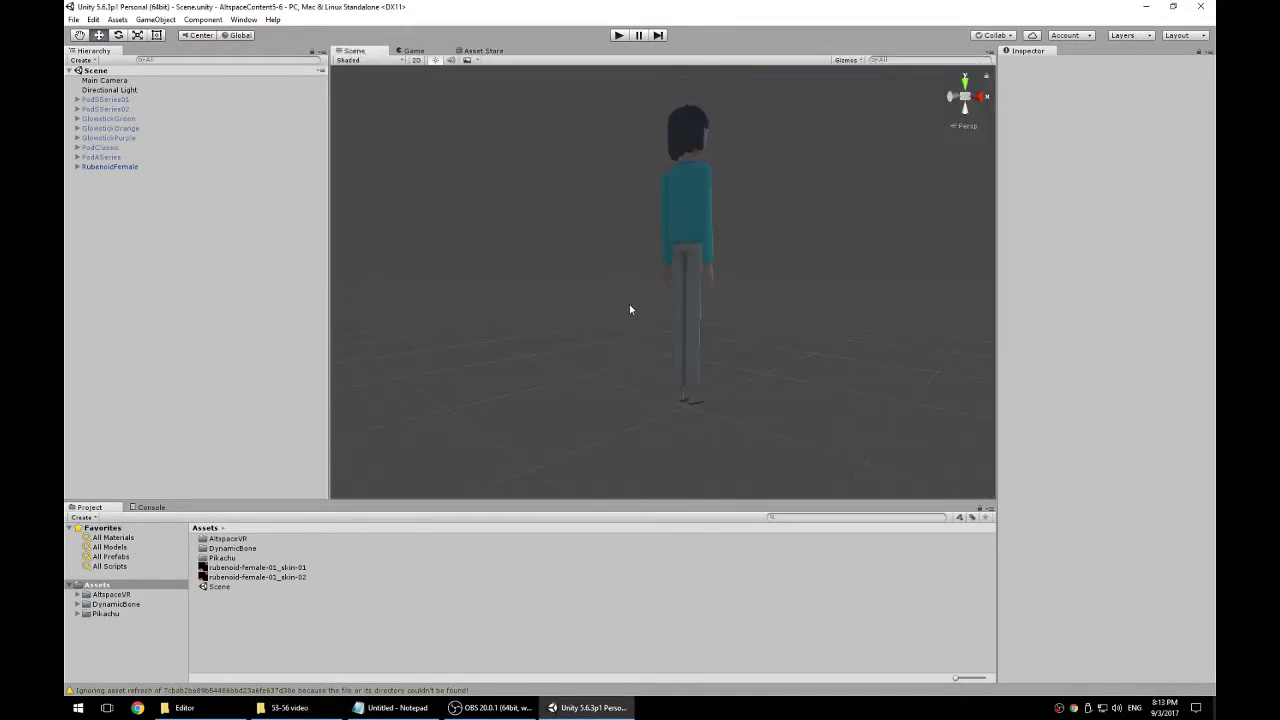
{"action": "left_click_drag", "start_coordinate": [651, 320], "coordinate": [683, 317], "text": "alt"}
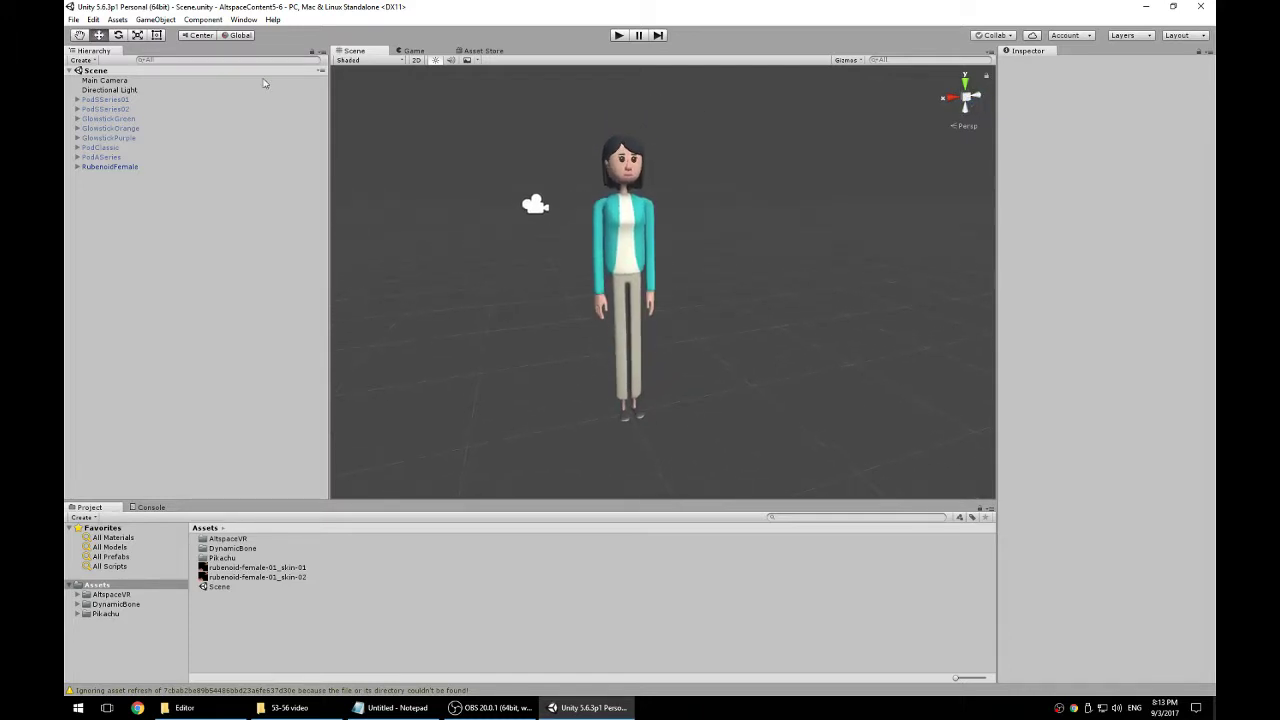
Step: Activate all the inactive scene objects from PodSSeries01 through PodASeries together
{"action": "left_click", "coordinate": [112, 100]}
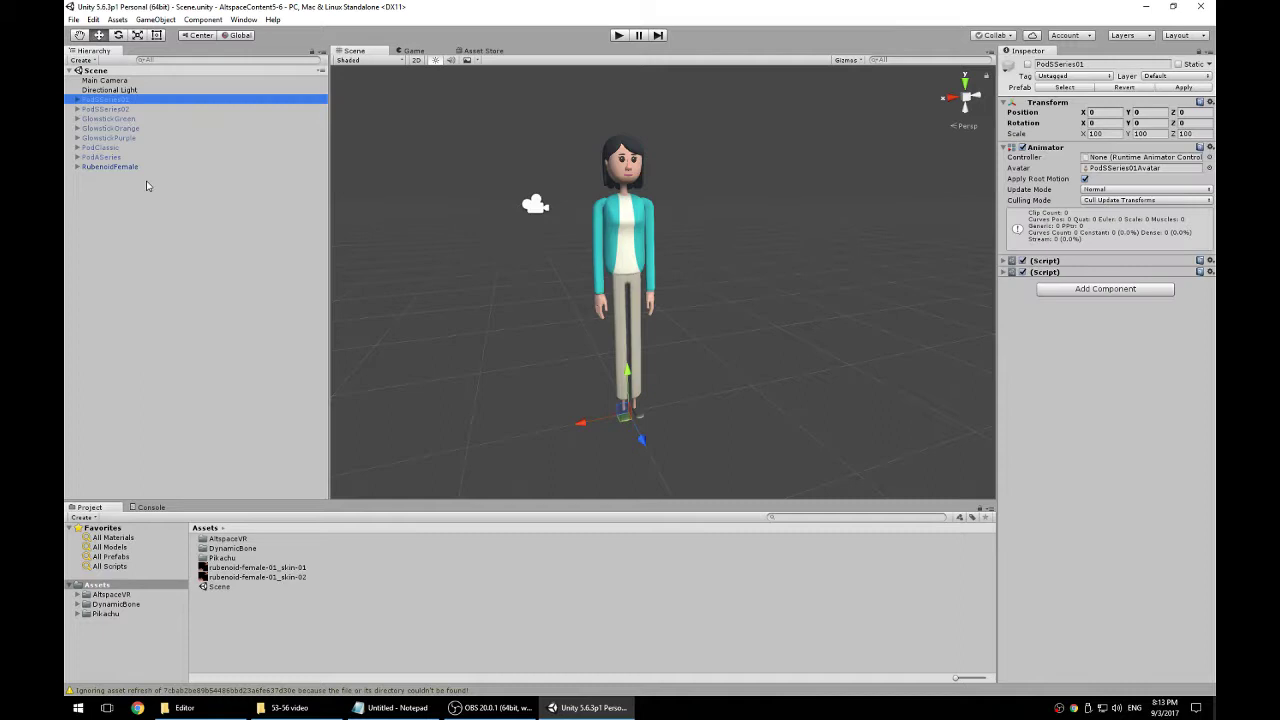
{"action": "left_click", "coordinate": [101, 157], "text": "shift"}
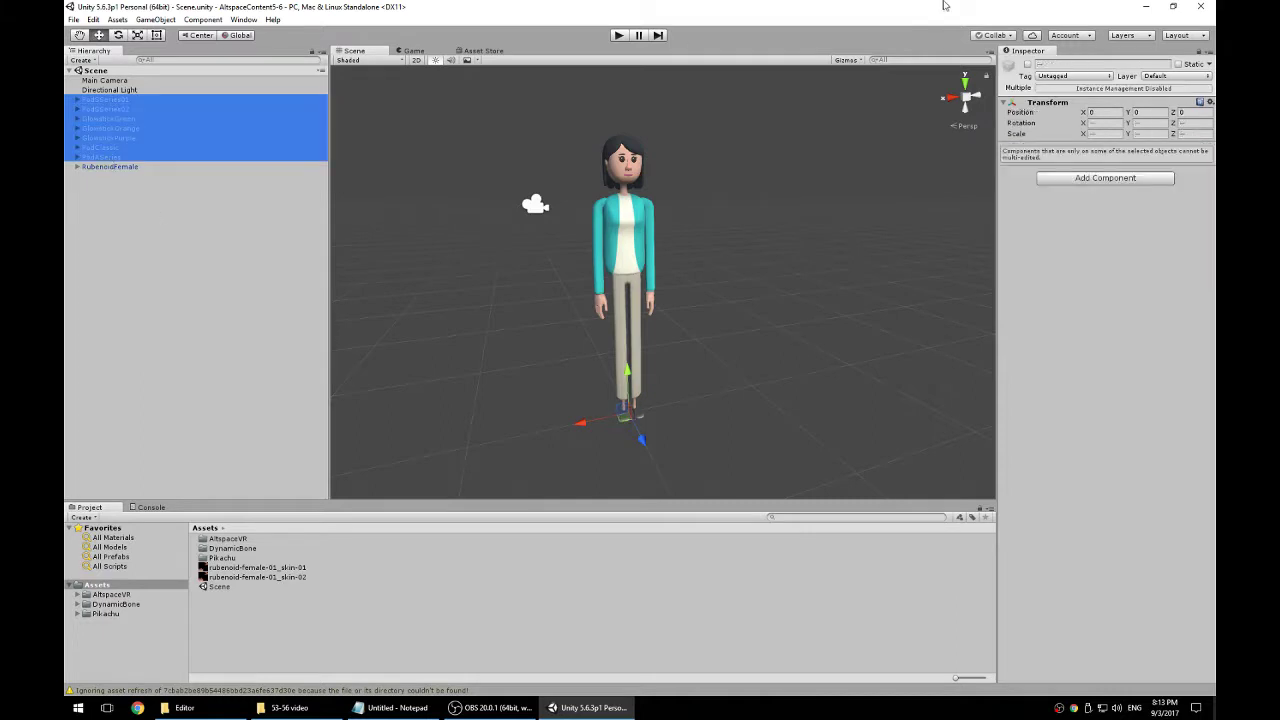
{"action": "left_click", "coordinate": [1028, 66]}
{"action": "left_click", "coordinate": [478, 245]}
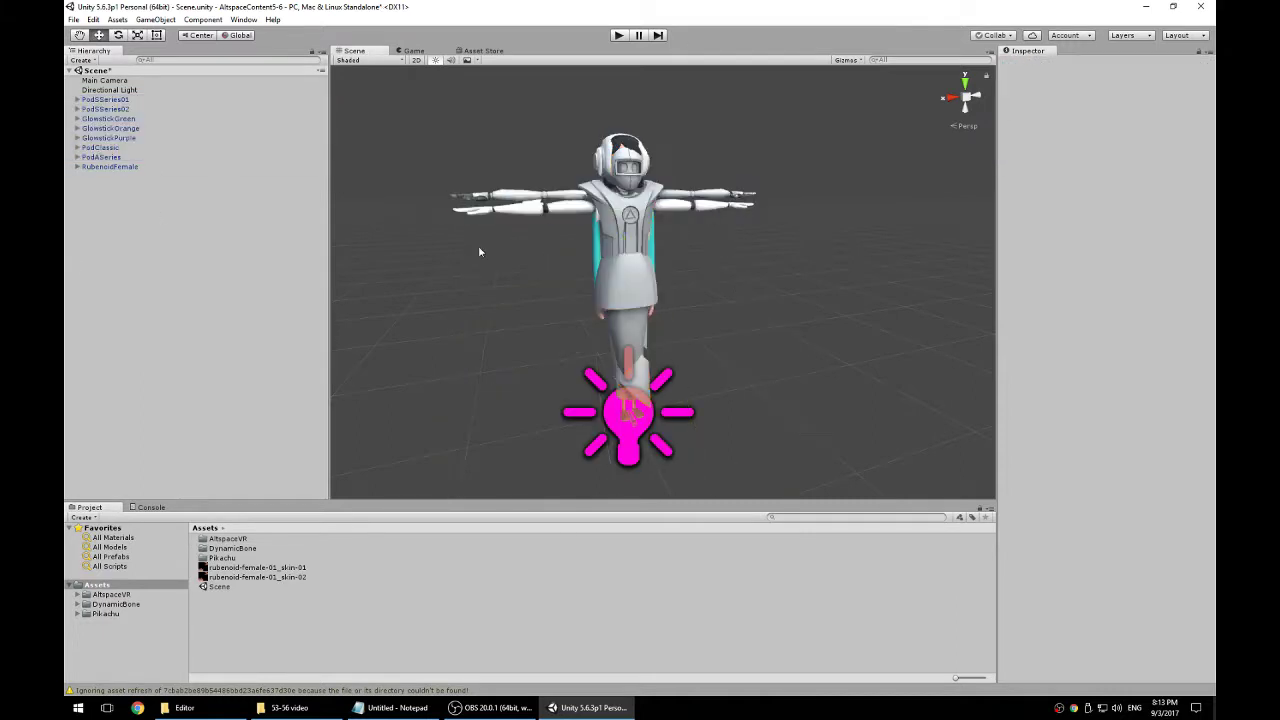
{"action": "mouse_move", "coordinate": [478, 245]}
{"action": "left_mouse_down", "text": "alt"}
{"action": "mouse_move", "coordinate": [560, 250]}
{"action": "mouse_move", "coordinate": [480, 250]}
{"action": "left_mouse_up", "text": "alt"}
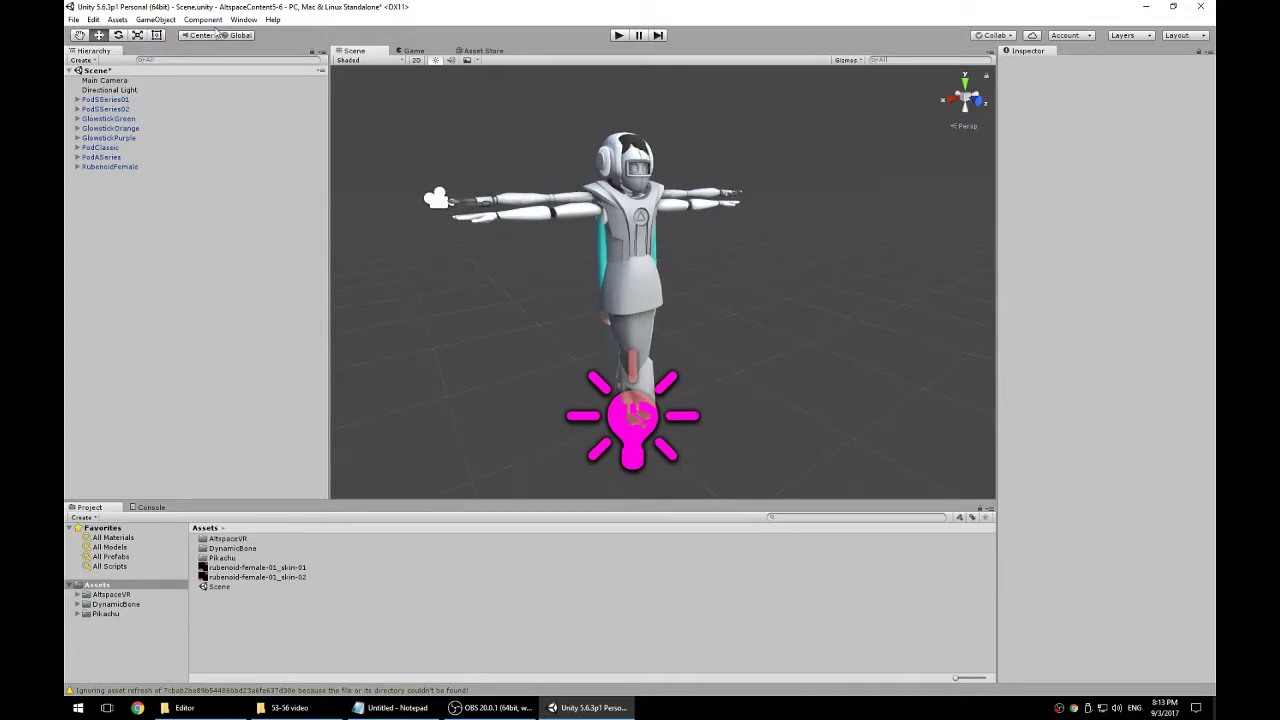
Step: Check the editor menus for a VRChat SDK entry and locate the VRCSDK-2017.08.29.13.08-Unity563p1 package in the 53-56 video folder
{"action": "left_click", "coordinate": [244, 19]}
{"action": "mouse_move", "coordinate": [205, 20]}
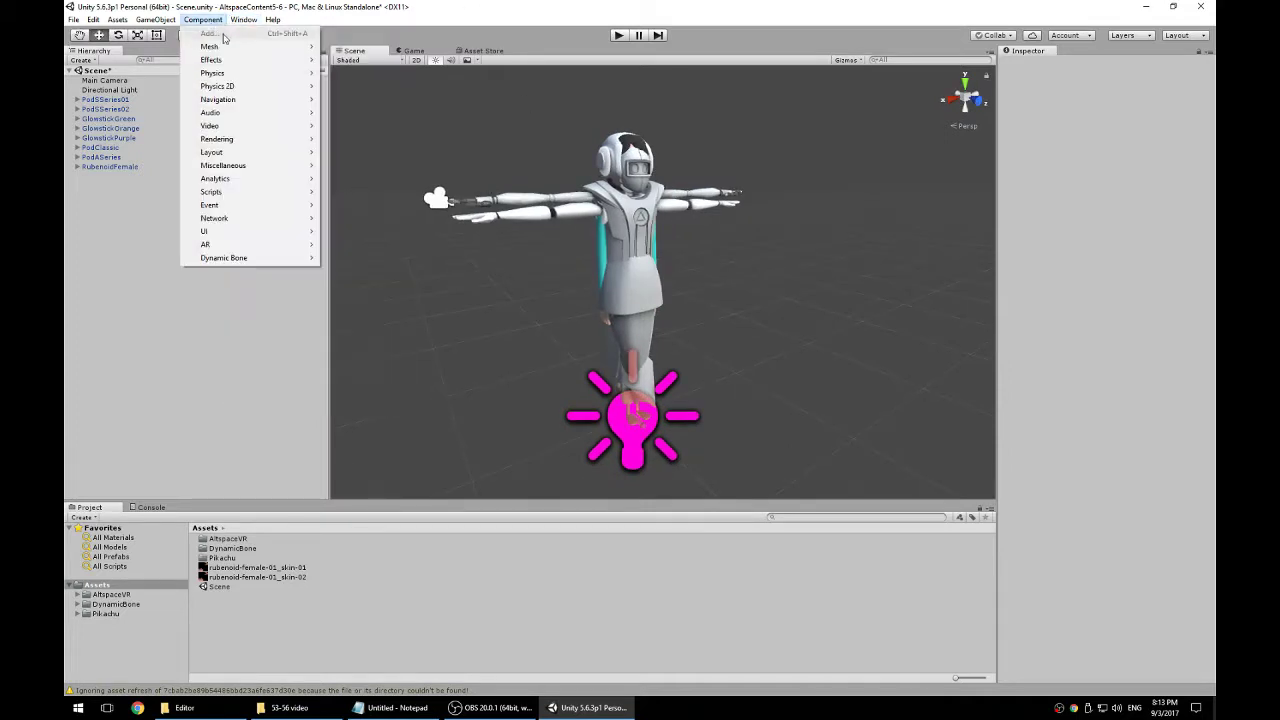
{"action": "left_click", "coordinate": [464, 113]}
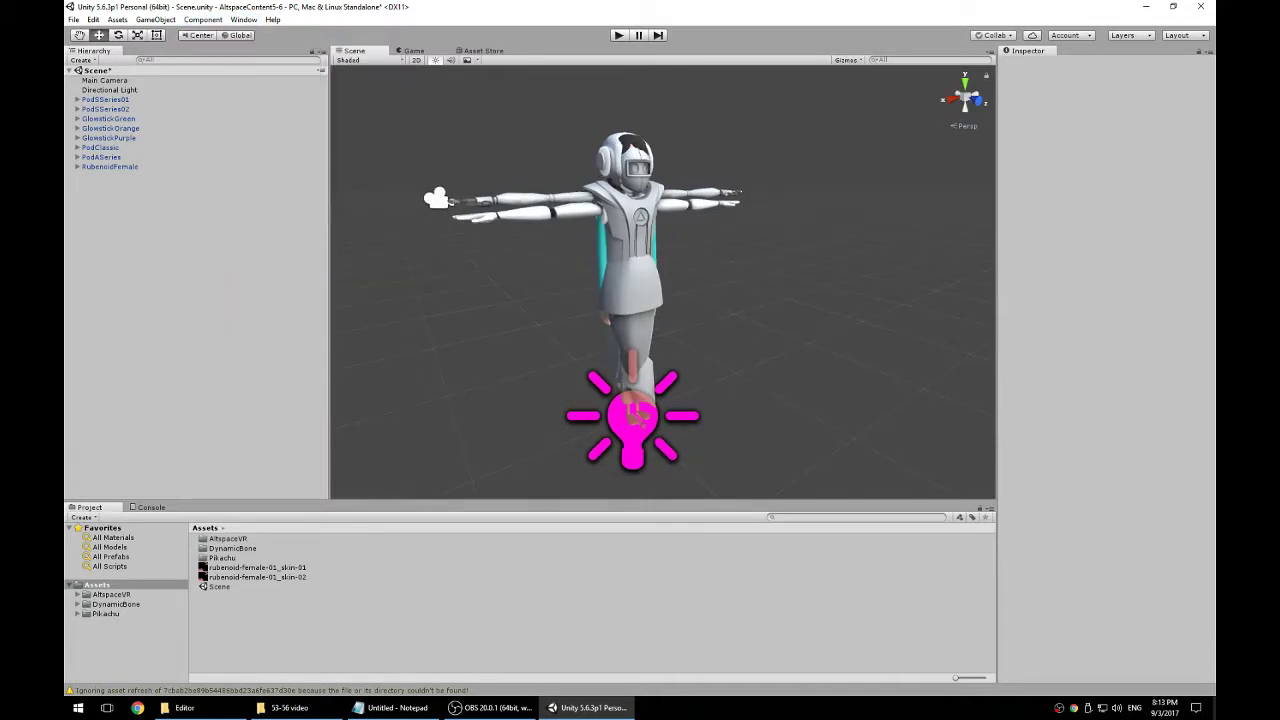
{"action": "key", "text": "alt+Tab"}
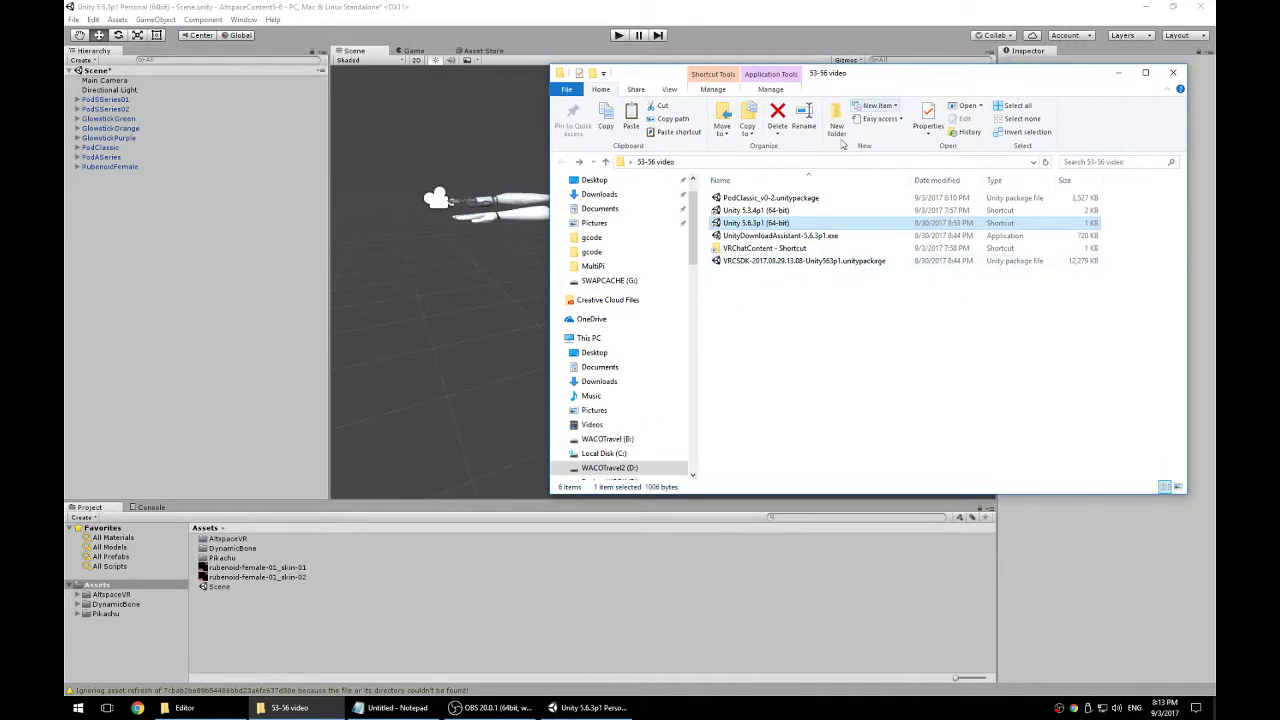
{"action": "left_click", "coordinate": [785, 262]}
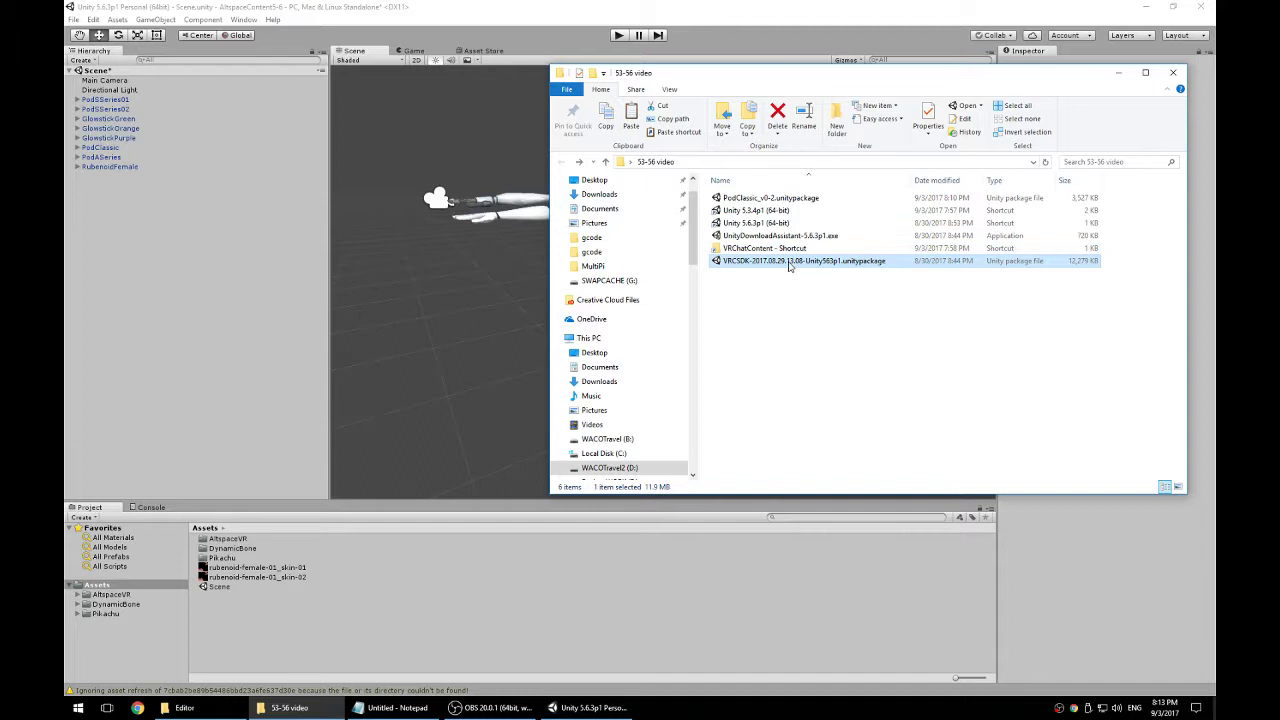
Step: Select the PodSSeries01 avatar in the scene and expand its two script components to examine their script references
{"action": "left_click", "coordinate": [451, 309]}
{"action": "left_click", "coordinate": [650, 291]}
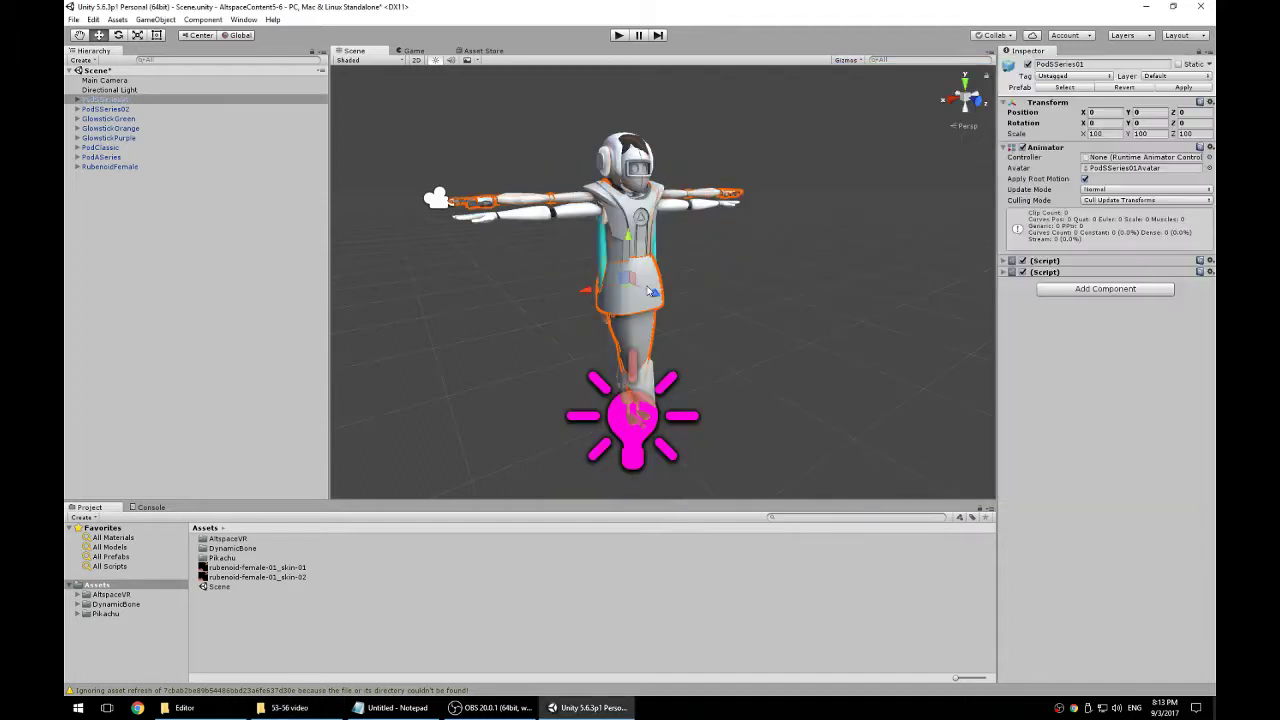
{"action": "left_click", "coordinate": [1003, 260]}
{"action": "left_click", "coordinate": [1089, 311]}
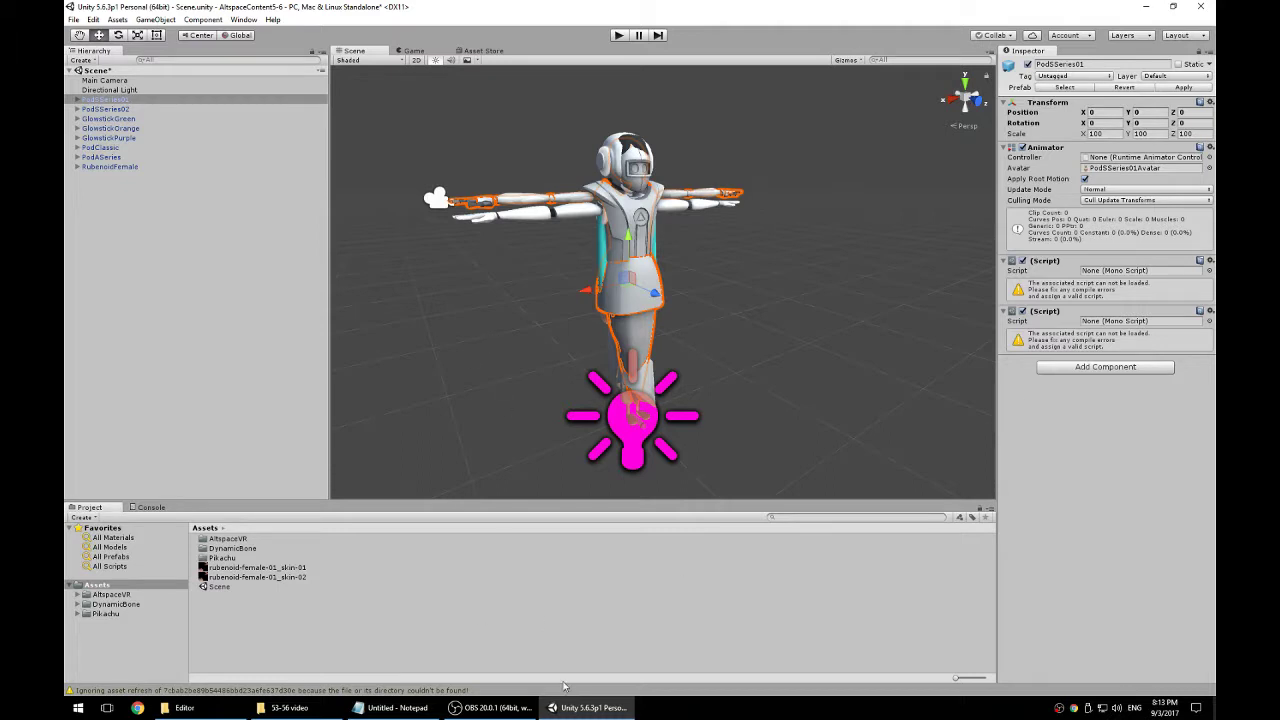
Step: Import the full contents of VRCSDK-2017.08.29.13.08-Unity563p1.unitypackage from the 53-56 video folder into the project
{"action": "left_click", "coordinate": [289, 707]}
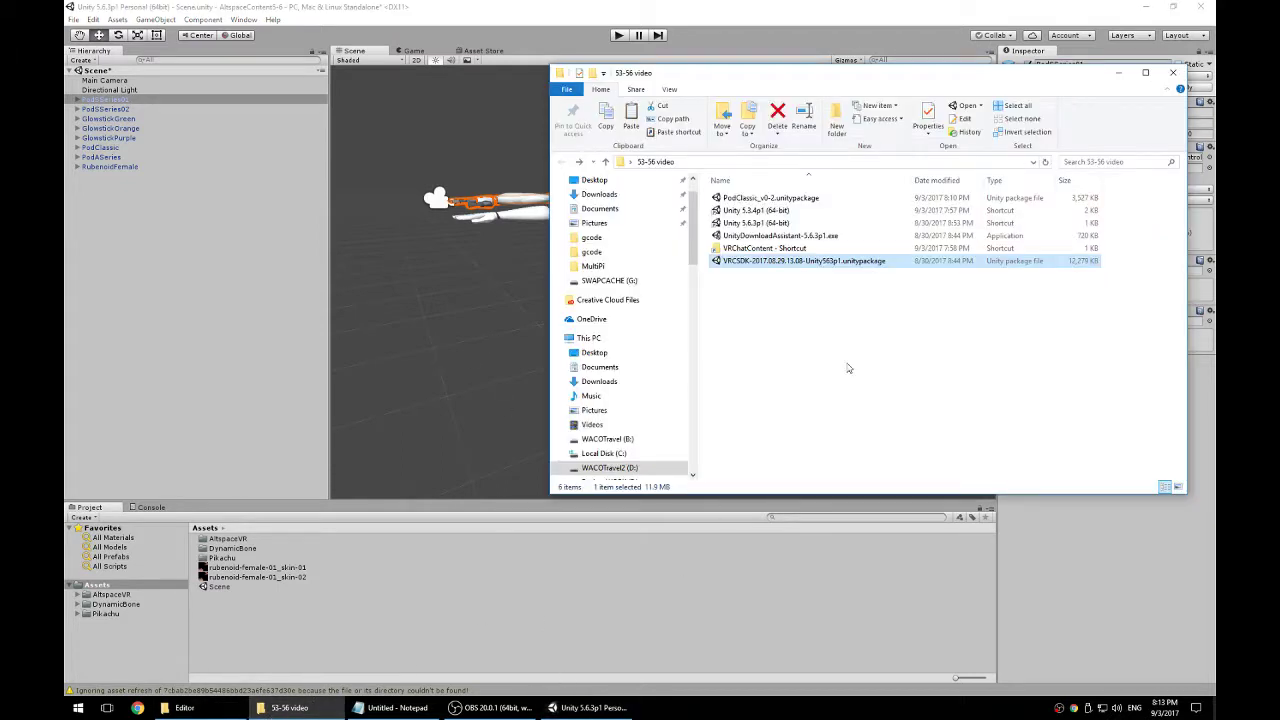
{"action": "double_click", "coordinate": [743, 261]}
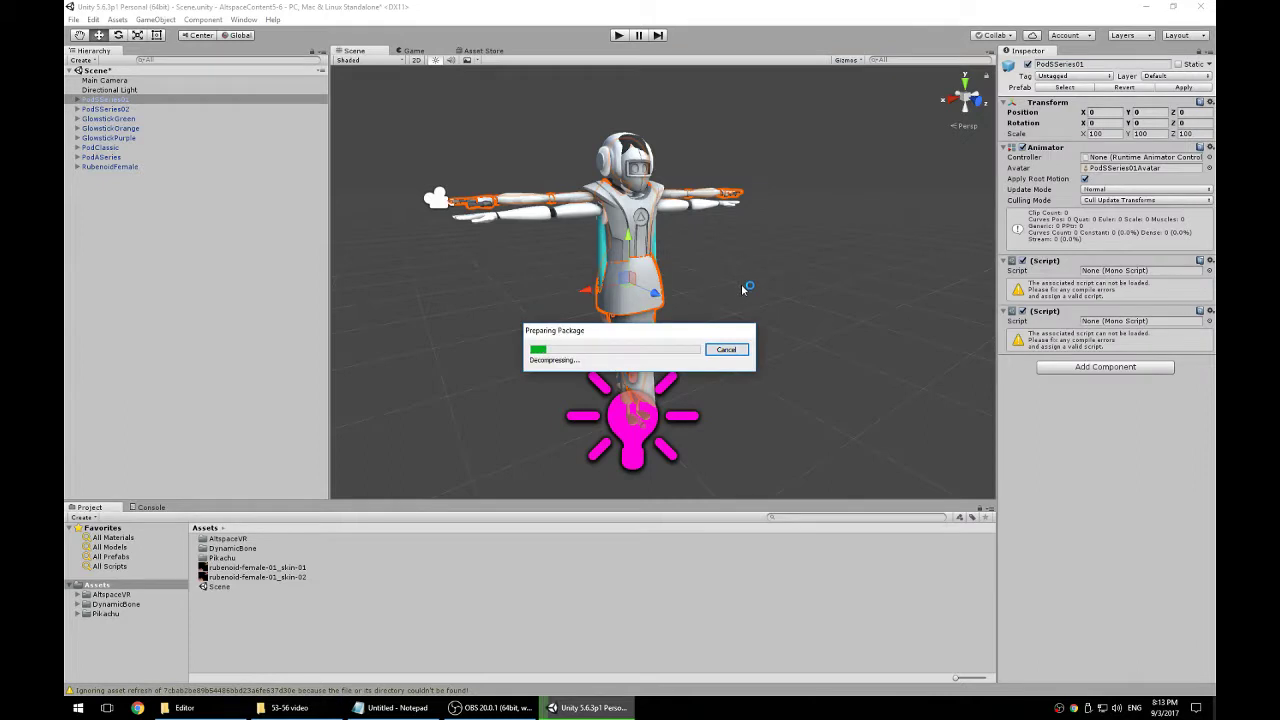
{"action": "left_click", "coordinate": [289, 707]}
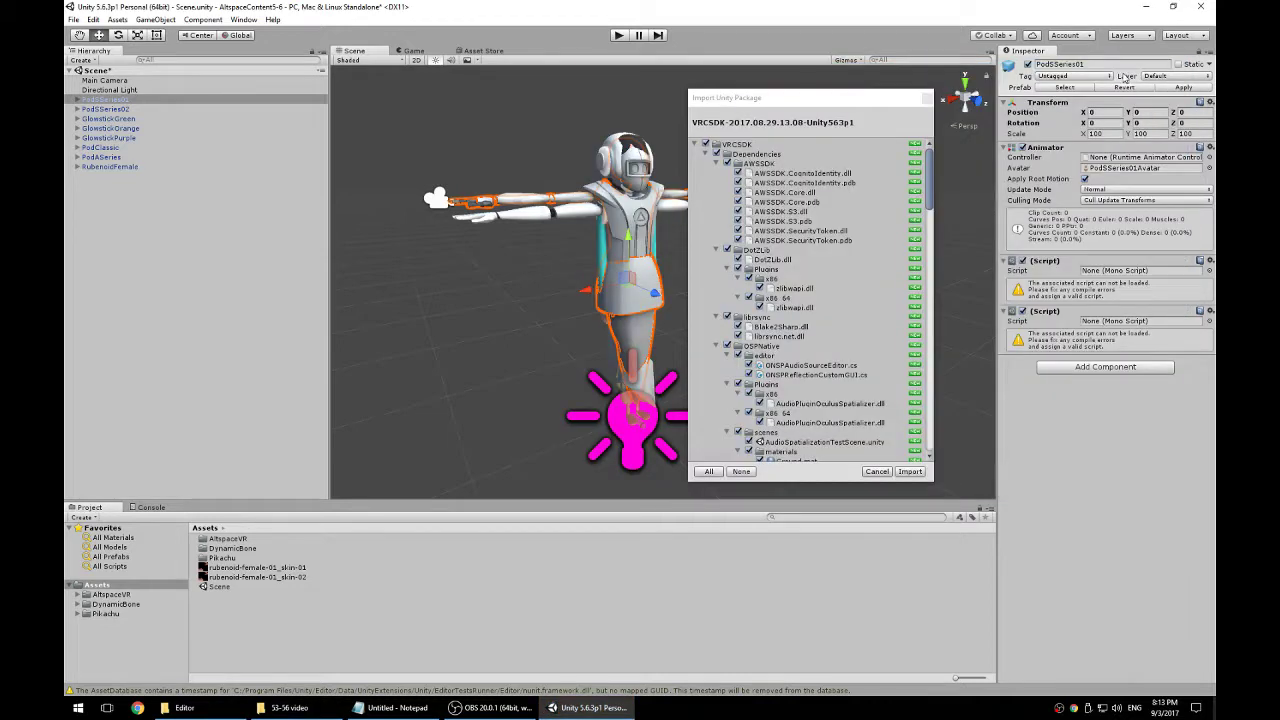
{"action": "left_click", "coordinate": [1118, 72]}
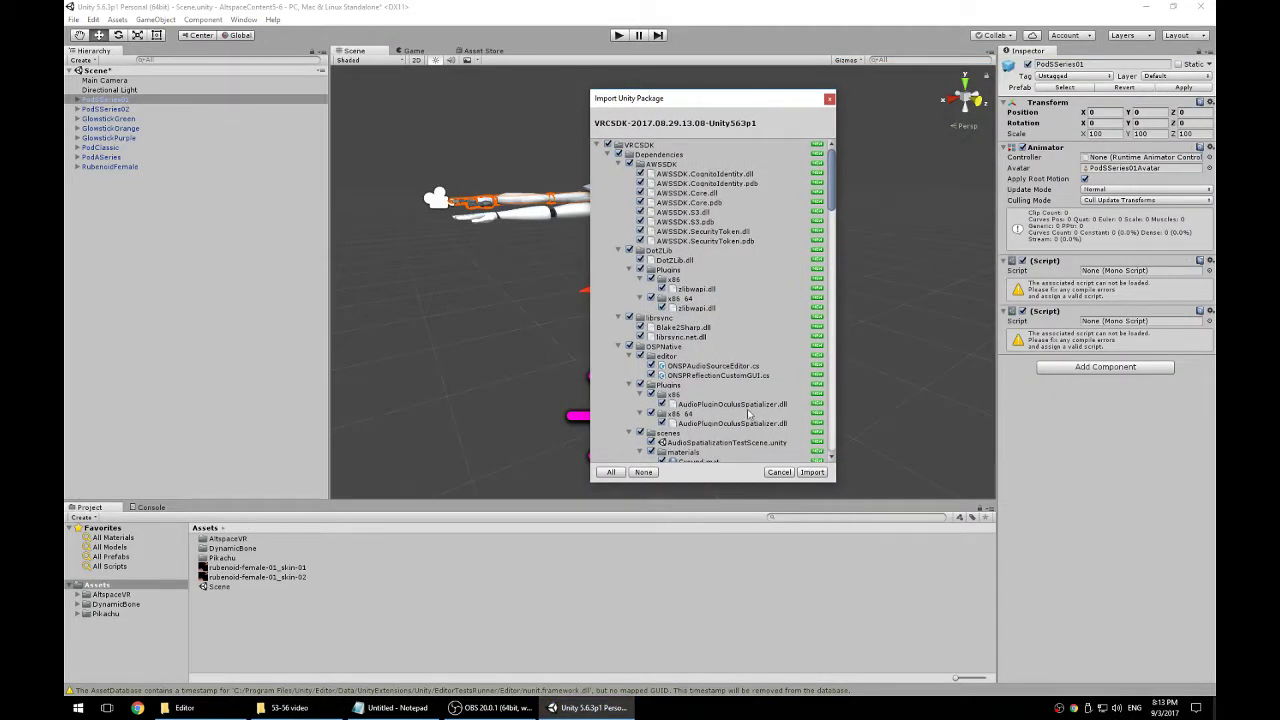
{"action": "scroll", "coordinate": [733, 362], "scroll_direction": "down", "scroll_amount": 15}
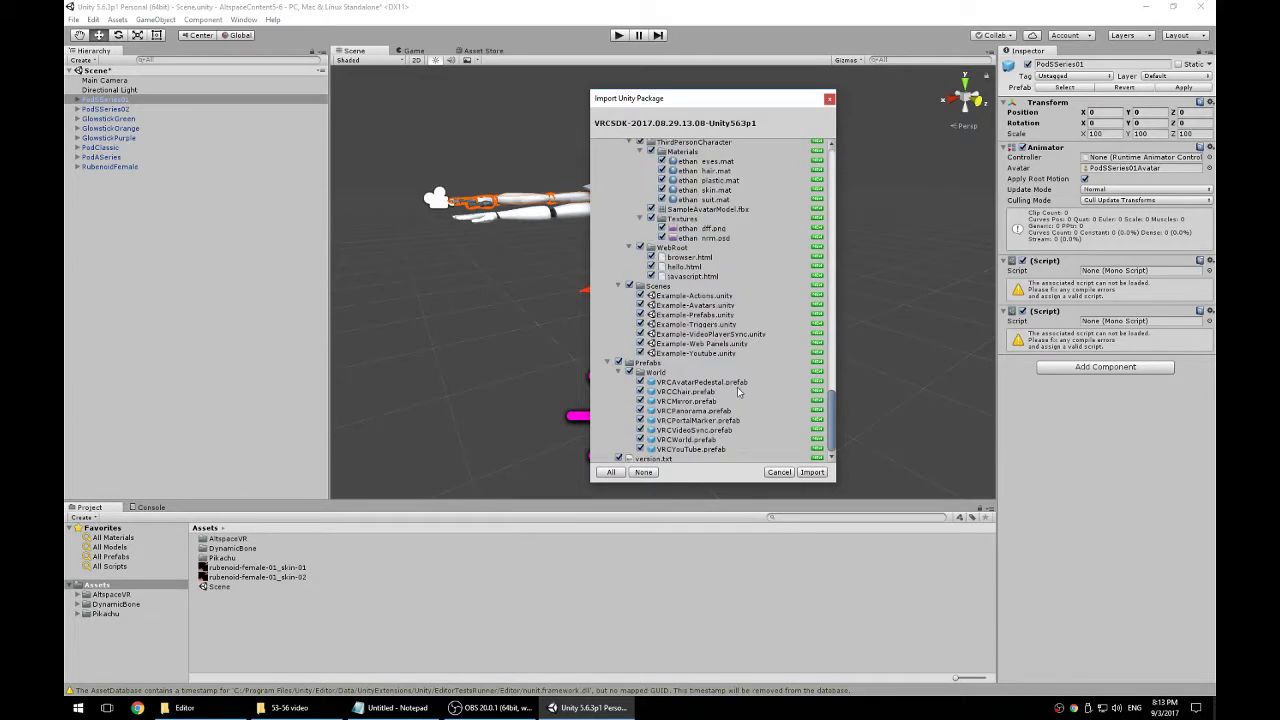
{"action": "left_click", "coordinate": [811, 472]}
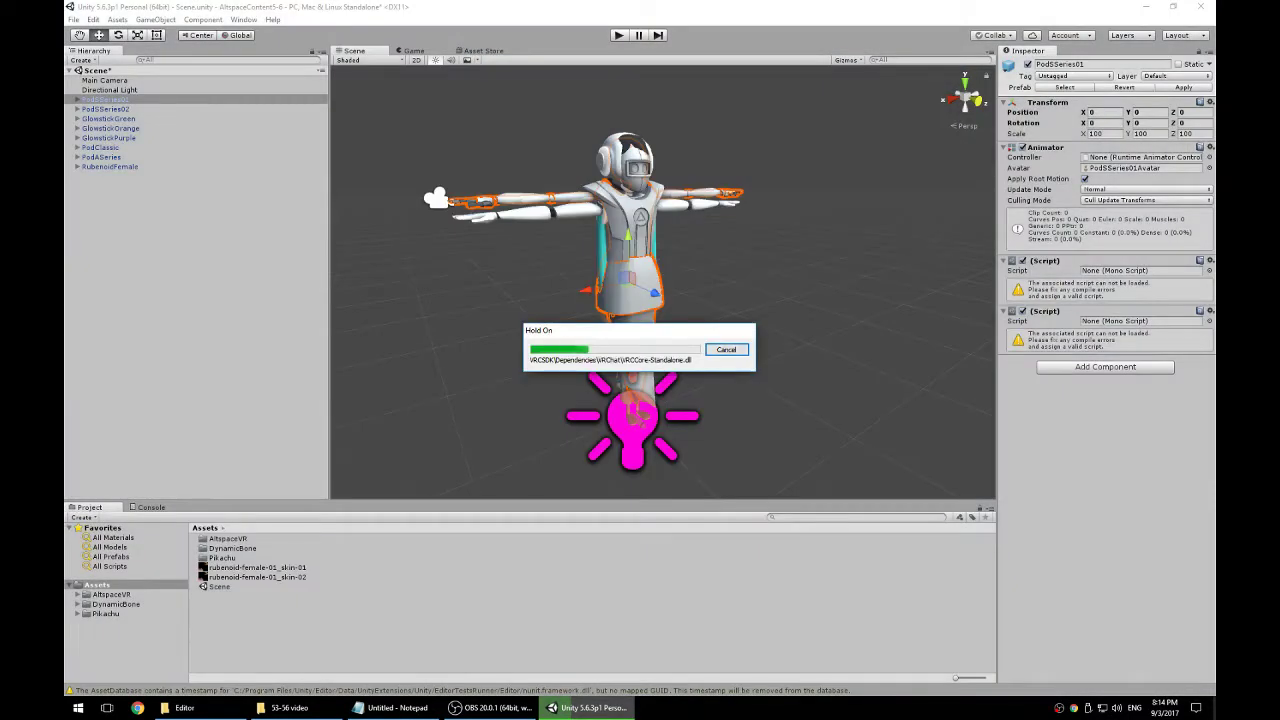
{"action": "left_click", "coordinate": [288, 707]}
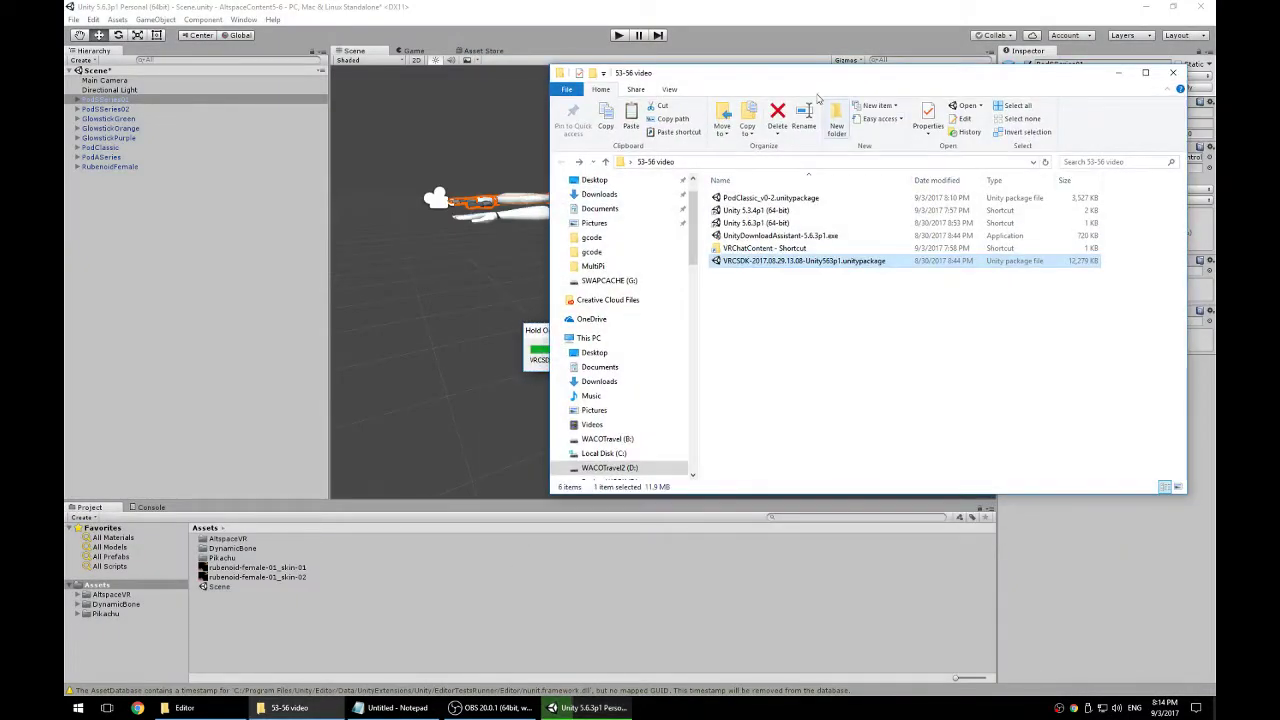
{"action": "left_click_drag", "start_coordinate": [800, 76], "coordinate": [1279, 130]}
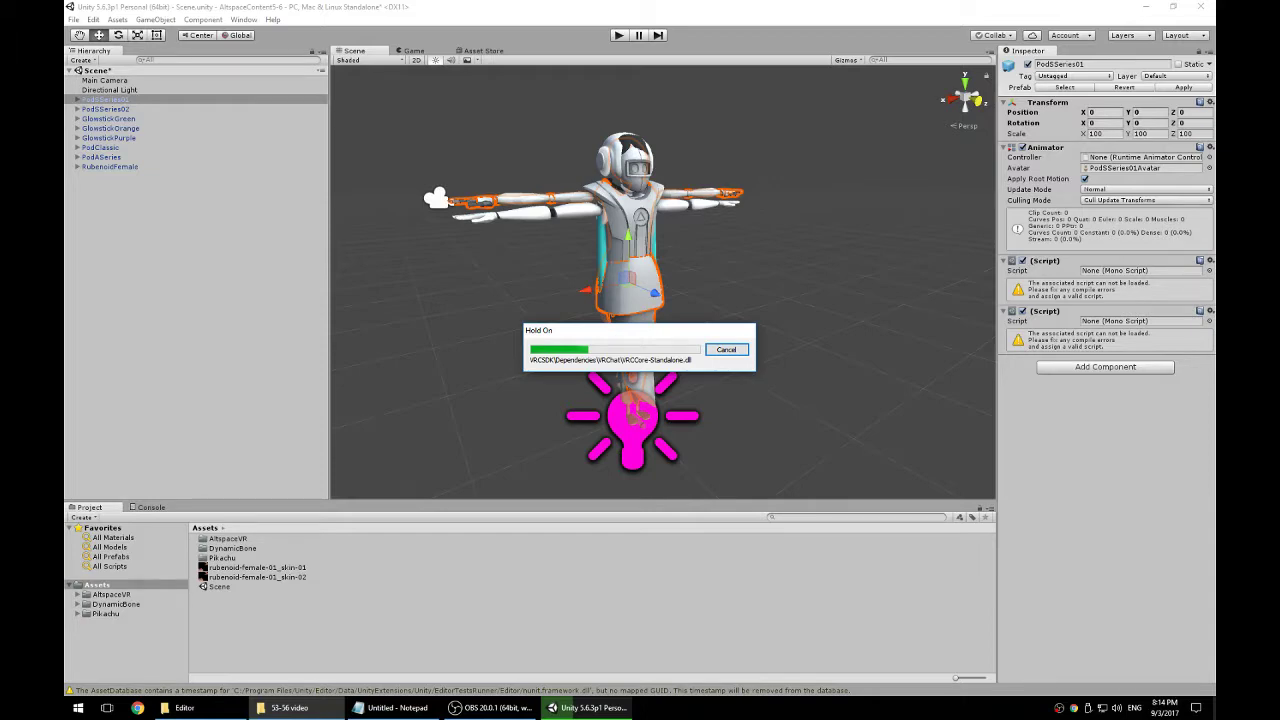
{"action": "left_click_drag", "start_coordinate": [1279, 150], "coordinate": [735, 221]}
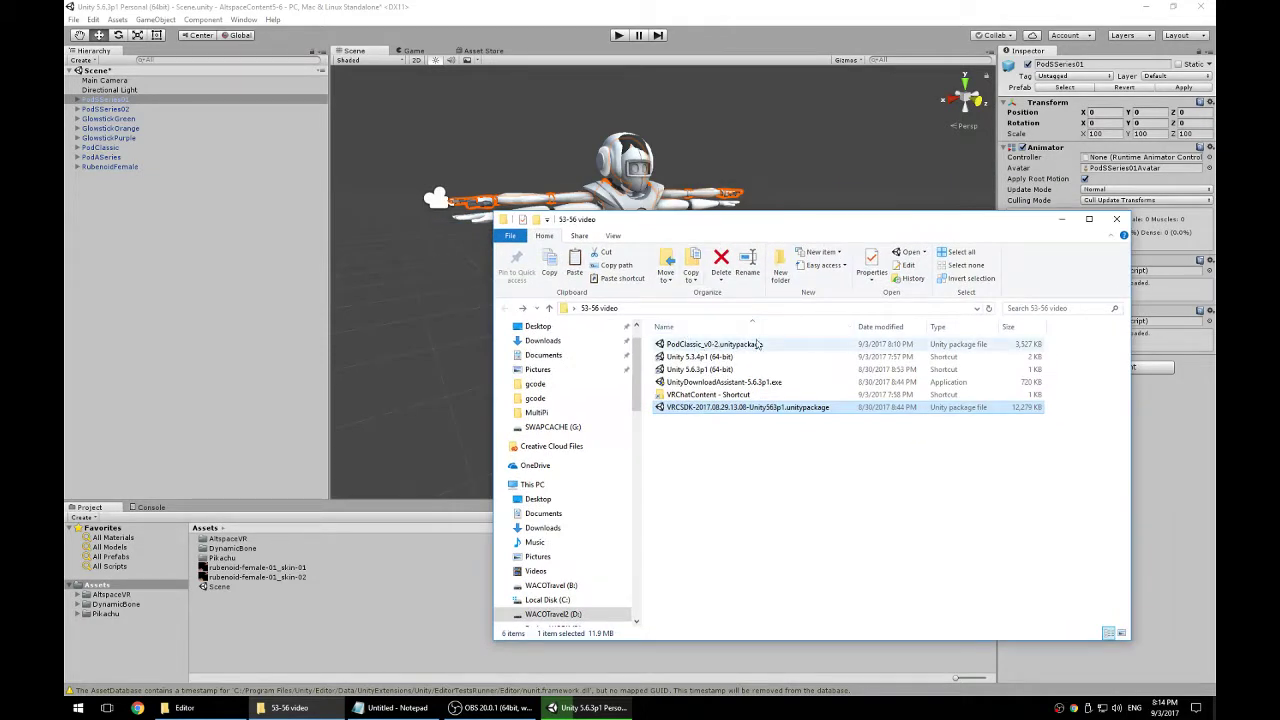
{"action": "left_click_drag", "start_coordinate": [776, 227], "coordinate": [1279, 190]}
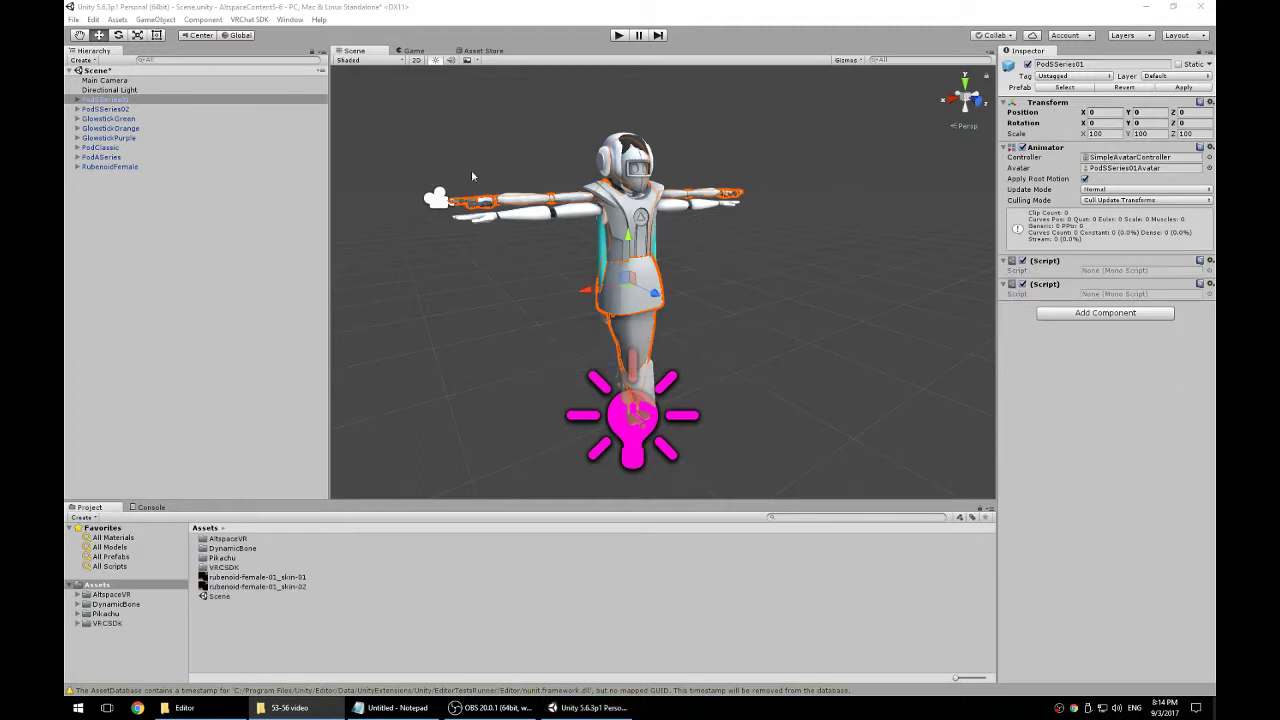
Step: Select PodSSeries01 again and examine its script components following the SDK import
{"action": "left_click", "coordinate": [820, 279]}
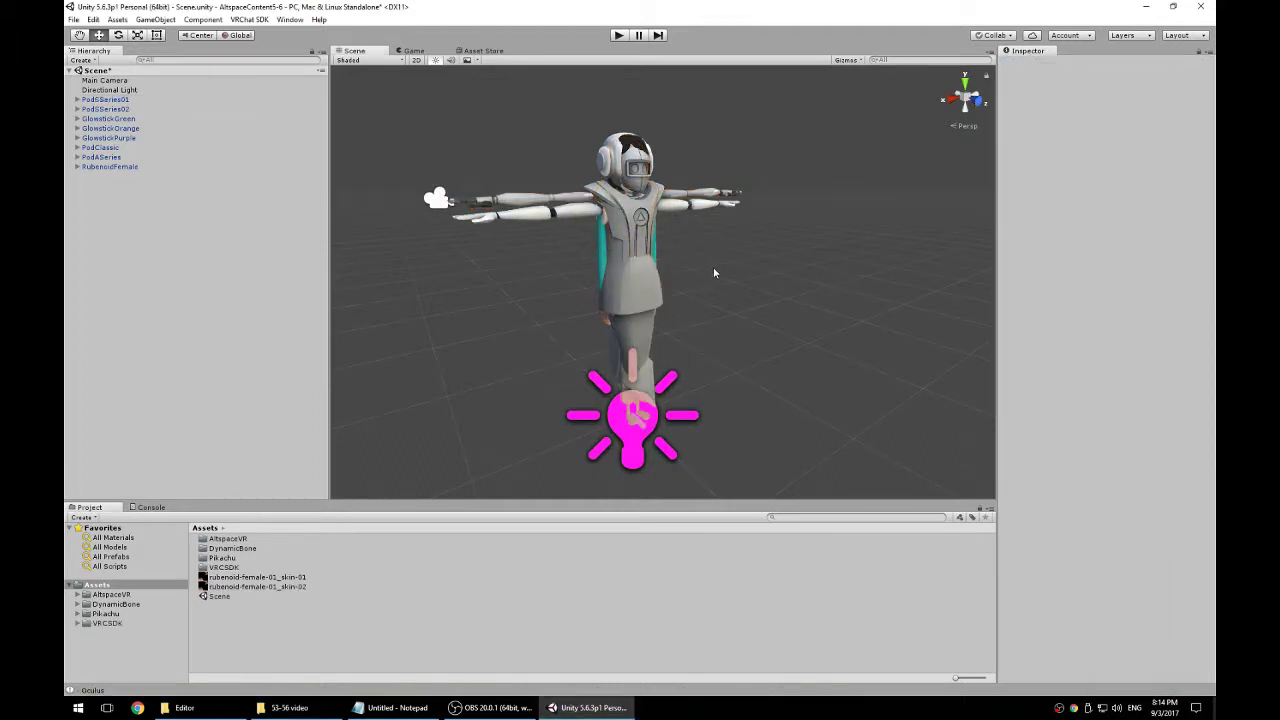
{"action": "left_click_drag", "start_coordinate": [737, 305], "coordinate": [738, 336], "text": "alt"}
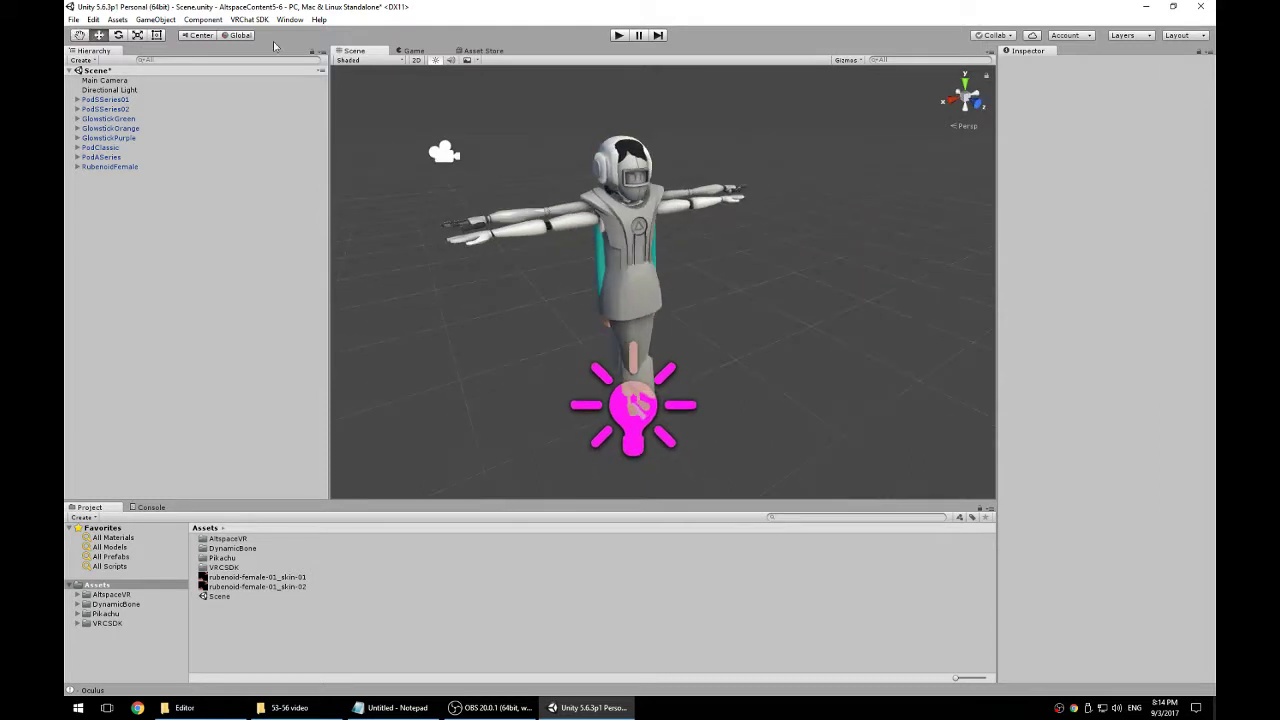
{"action": "left_click", "coordinate": [631, 274]}
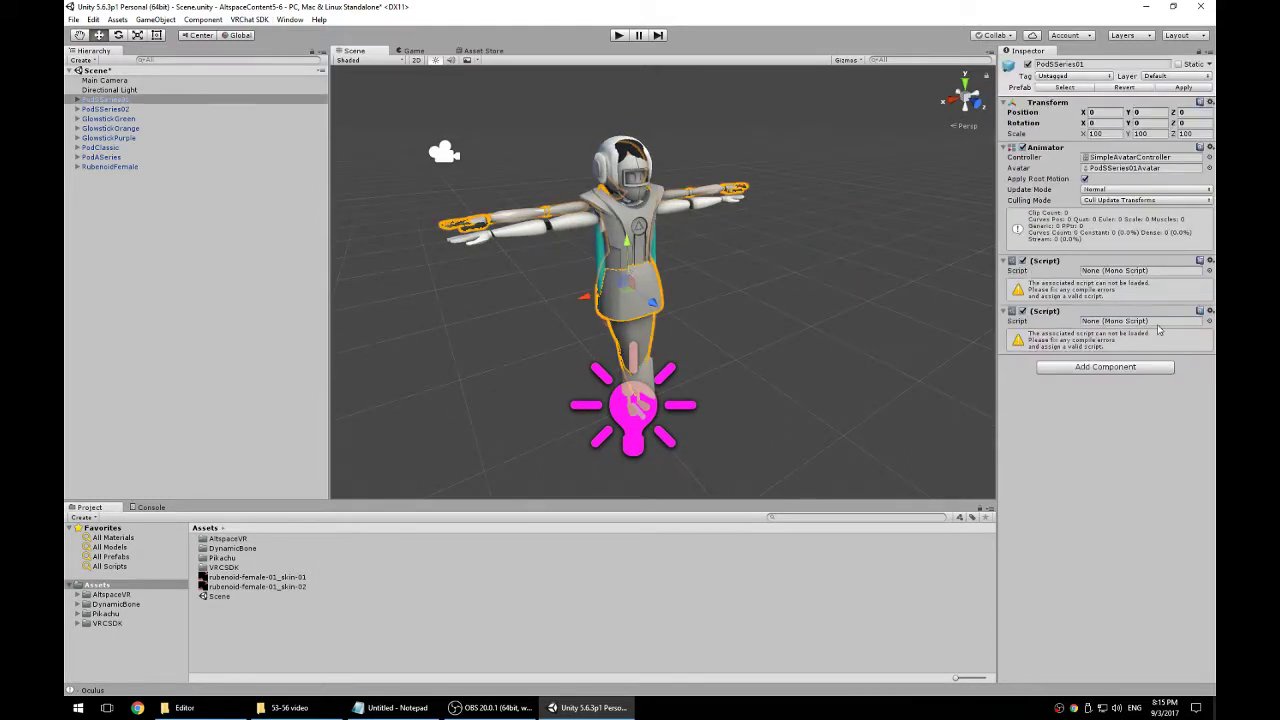
Step: Save the scene, close the editor and reopen the AltspaceContent5-6 project in Unity 5.6.3p1
{"action": "left_click", "coordinate": [409, 137]}
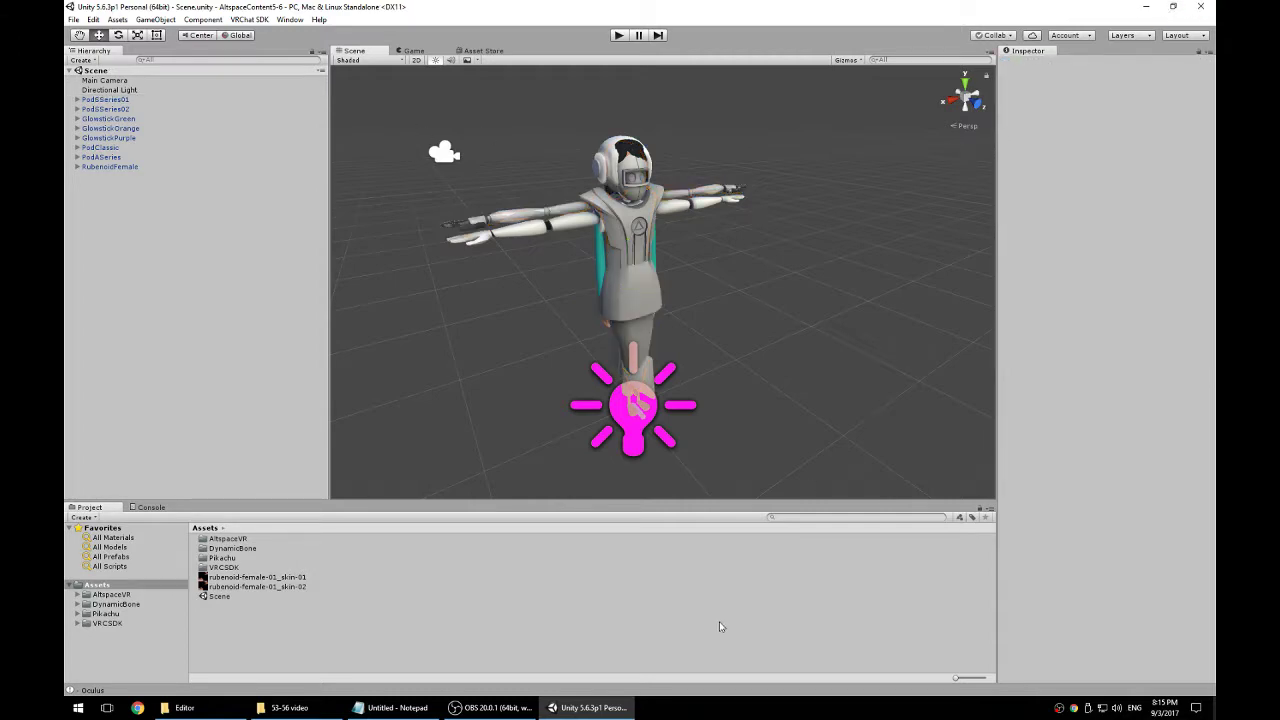
{"action": "key", "text": "alt+F4"}
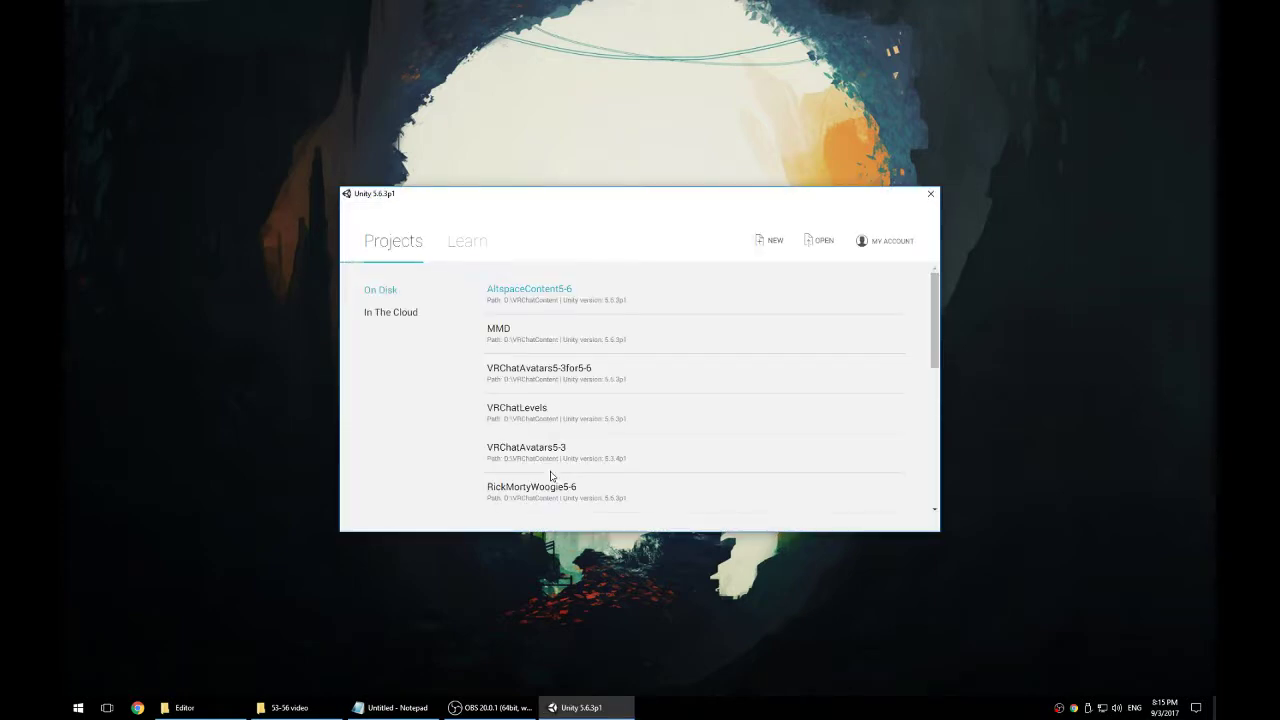
{"action": "left_click", "coordinate": [506, 290]}
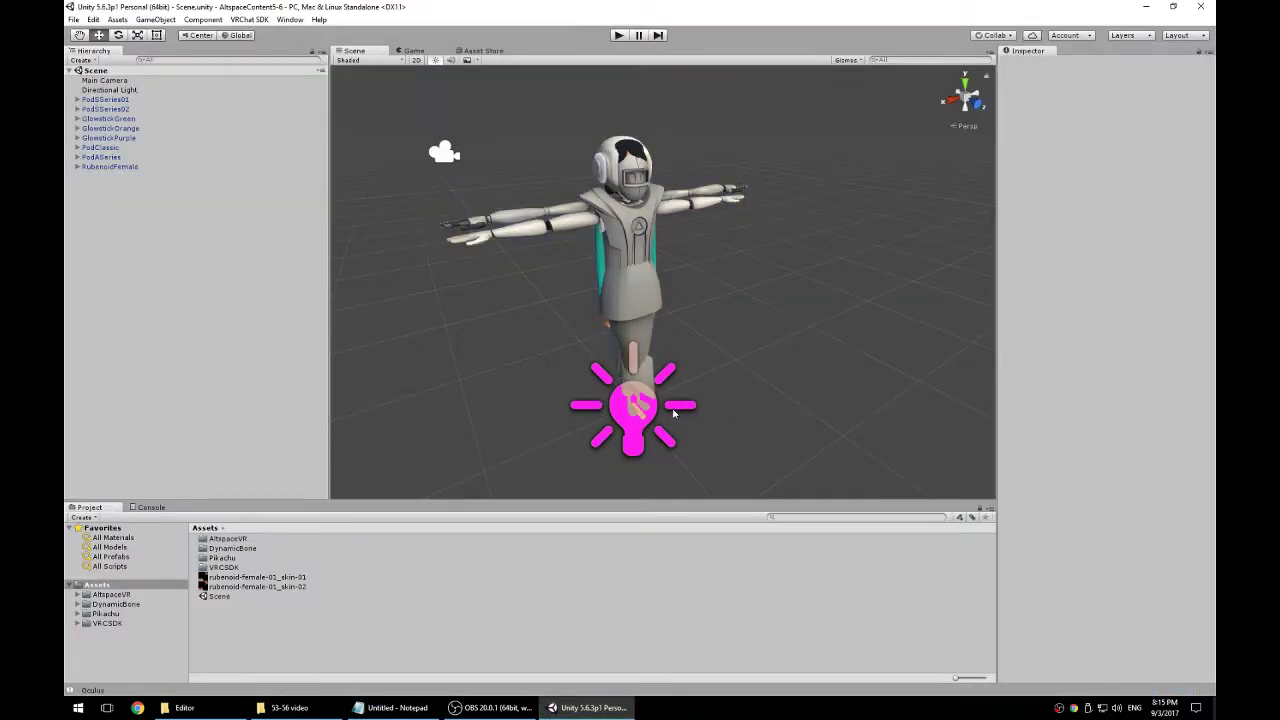
Step: Inspect the VRC_Avatar Descriptor and Pipeline Manager components of PodSSeries01, including the Blueprint ID field
{"action": "left_click_drag", "start_coordinate": [690, 342], "coordinate": [719, 312], "text": "alt"}
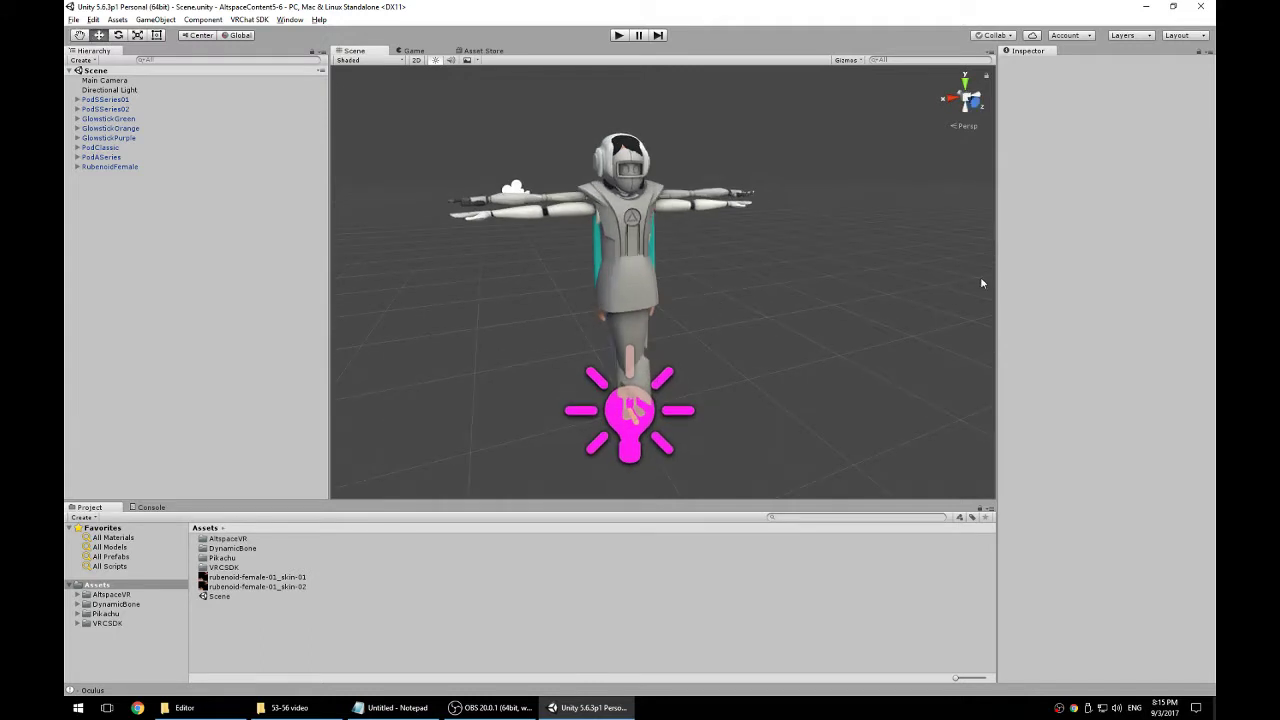
{"action": "left_click", "coordinate": [640, 313]}
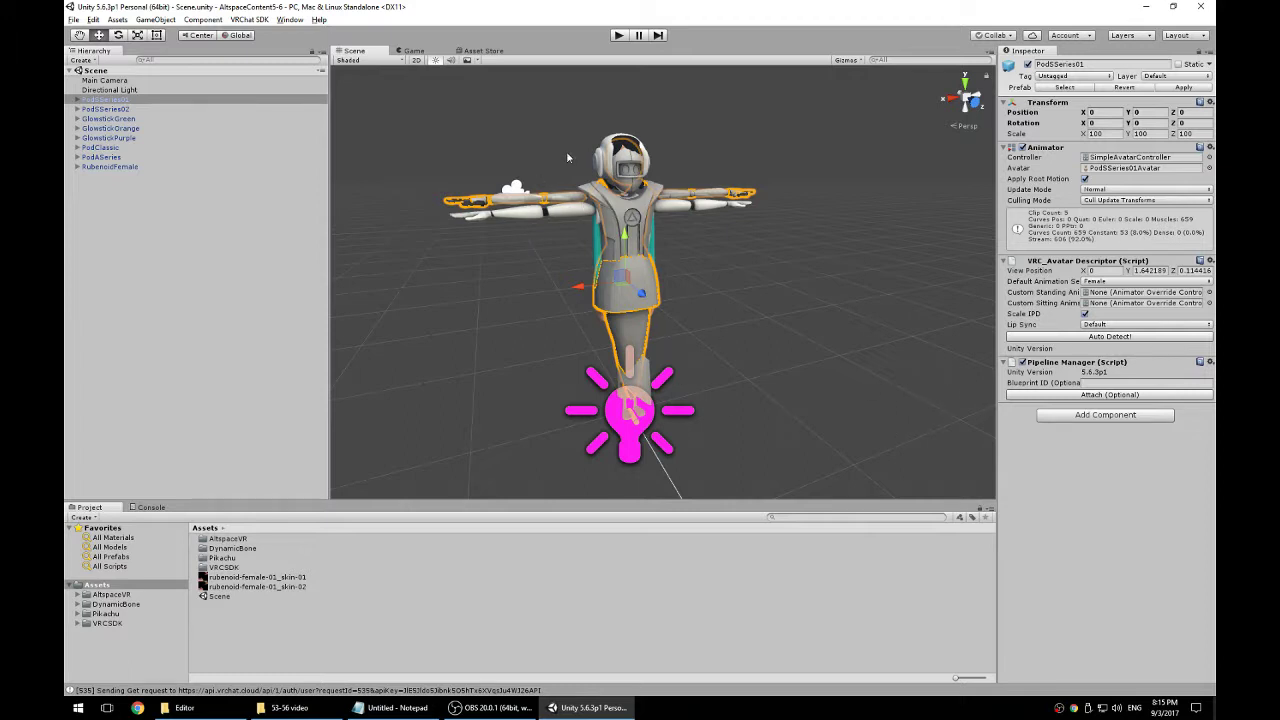
{"action": "left_click", "coordinate": [722, 259]}
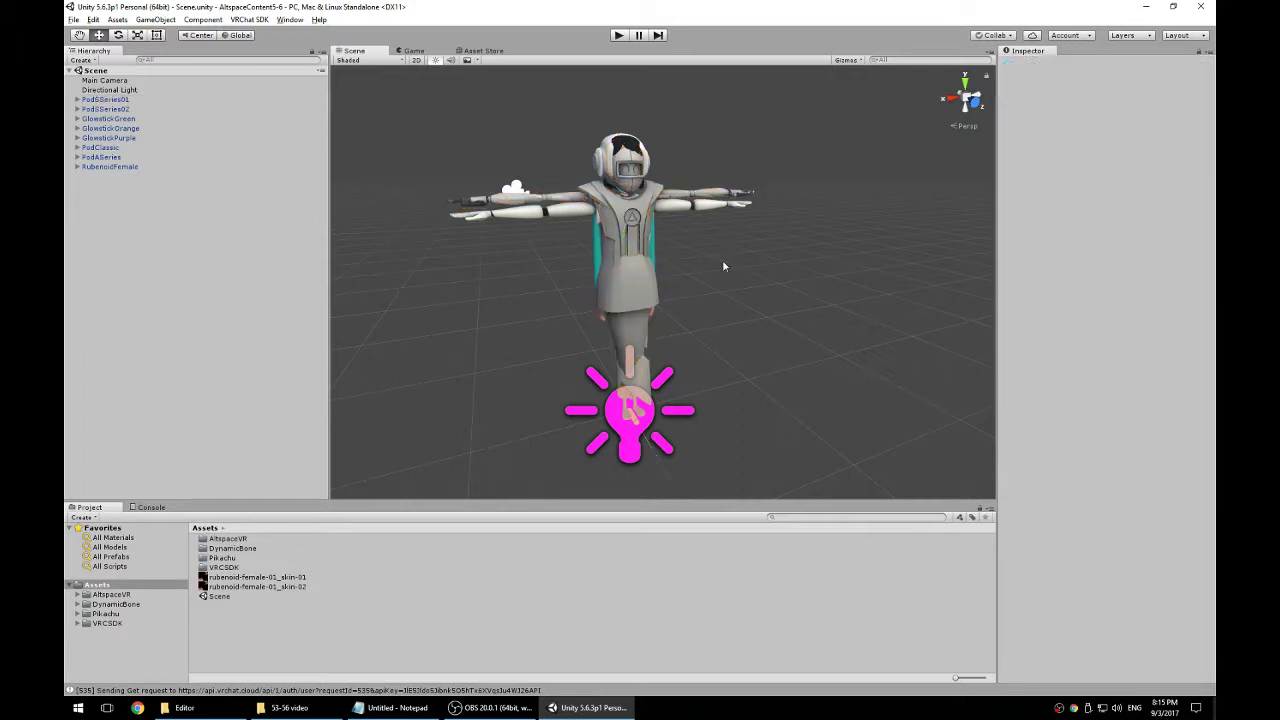
{"action": "left_click", "coordinate": [620, 283]}
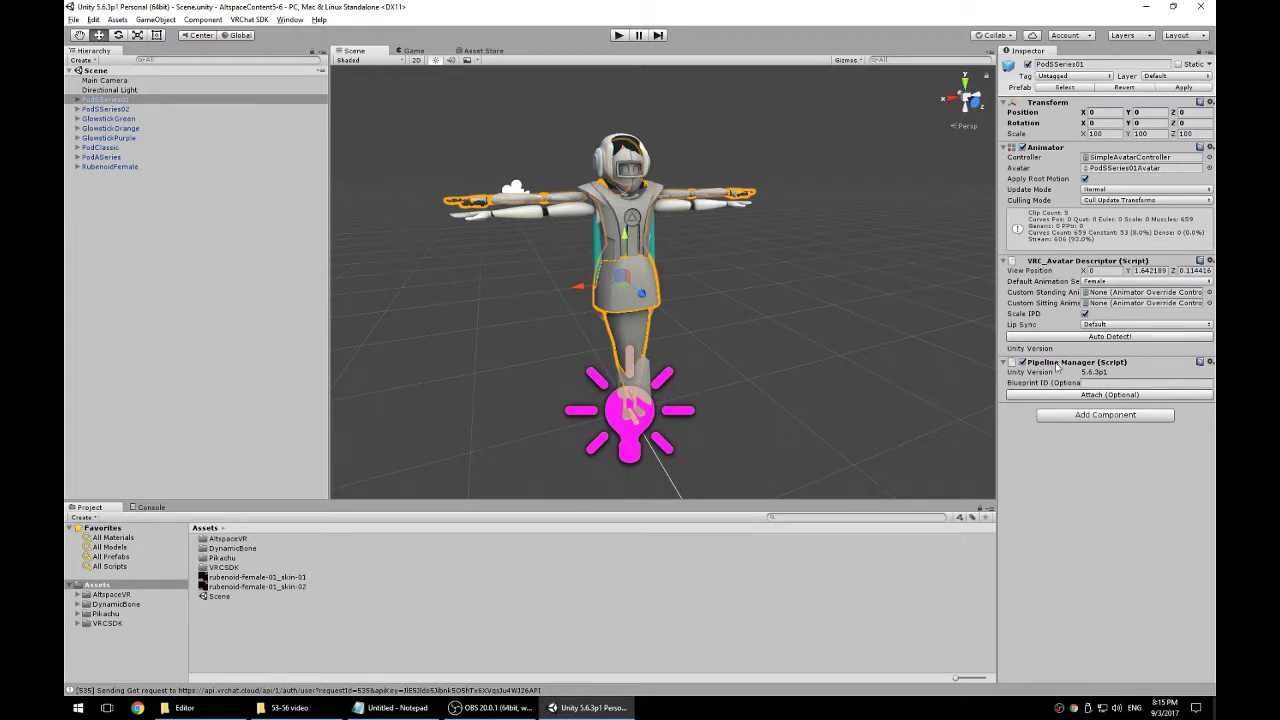
{"action": "left_click", "coordinate": [1116, 382]}
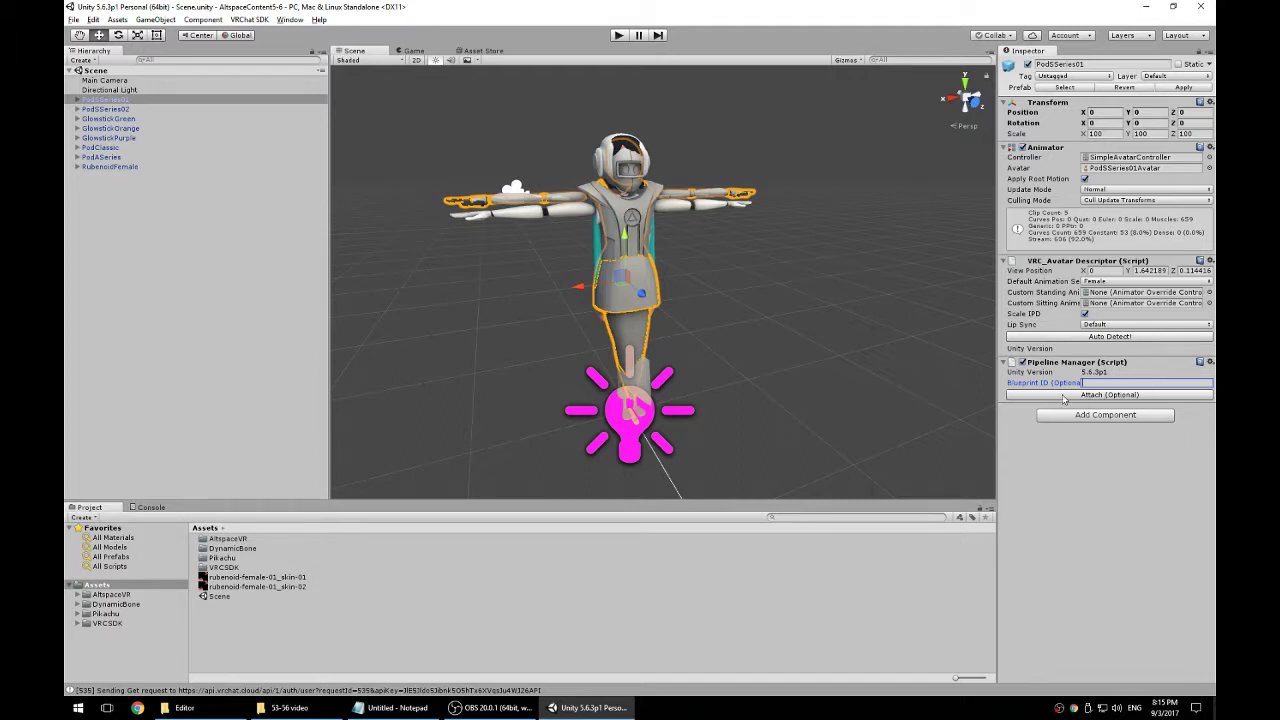
Step: Review the VRChat SDK settings for the Unity version, login status and client path, and close them
{"action": "left_click", "coordinate": [816, 310]}
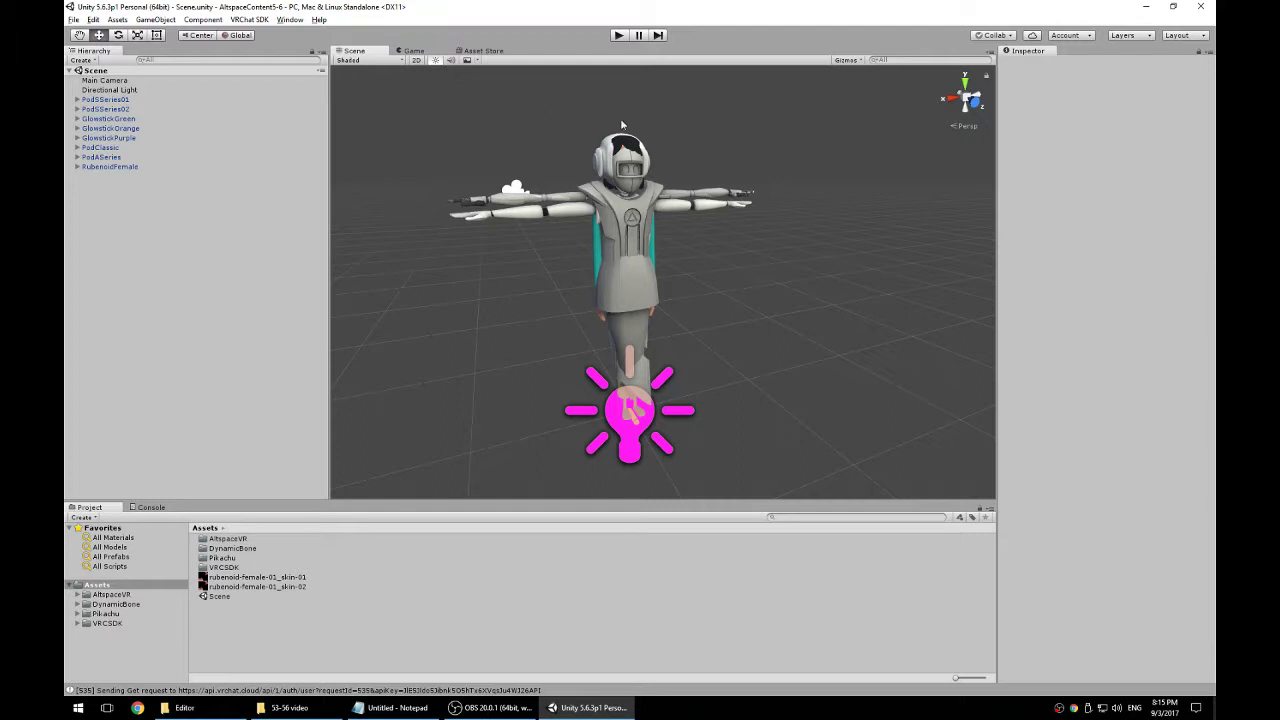
{"action": "left_click", "coordinate": [105, 101]}
{"action": "left_click", "coordinate": [112, 185]}
{"action": "left_click", "coordinate": [264, 20]}
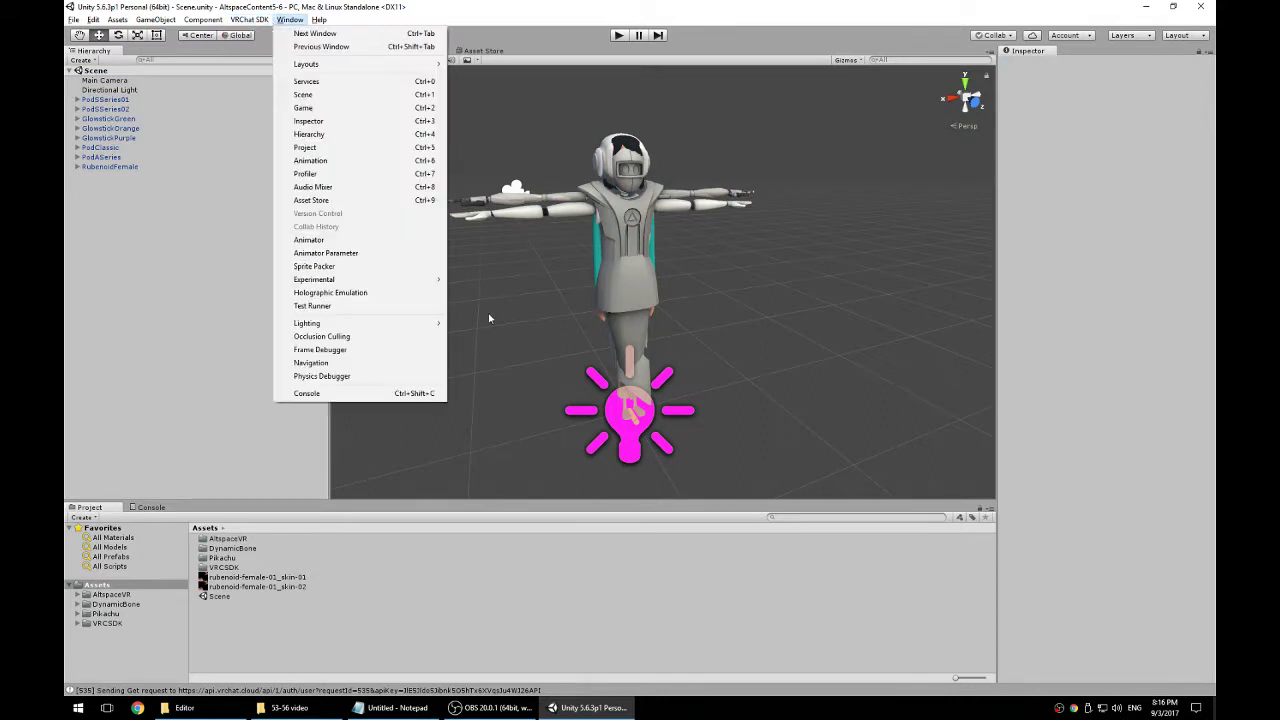
{"action": "left_click", "coordinate": [290, 20]}
{"action": "left_click", "coordinate": [255, 20]}
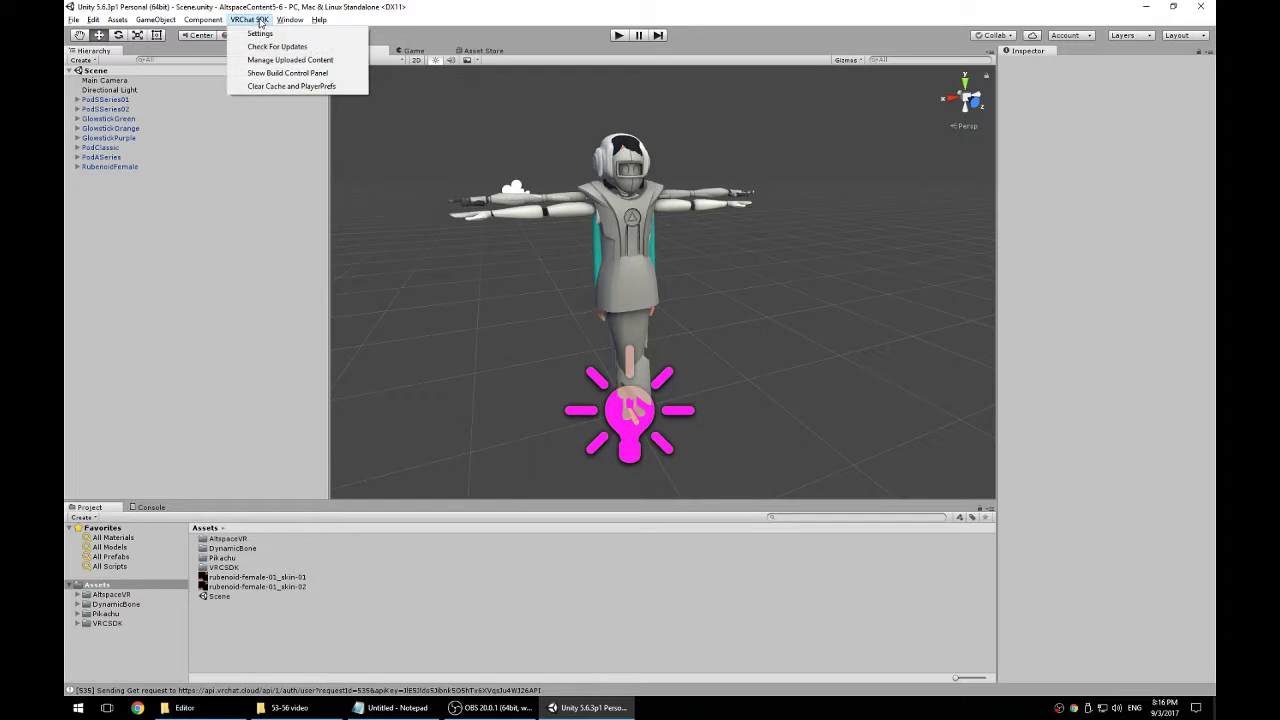
{"action": "left_click", "coordinate": [258, 35]}
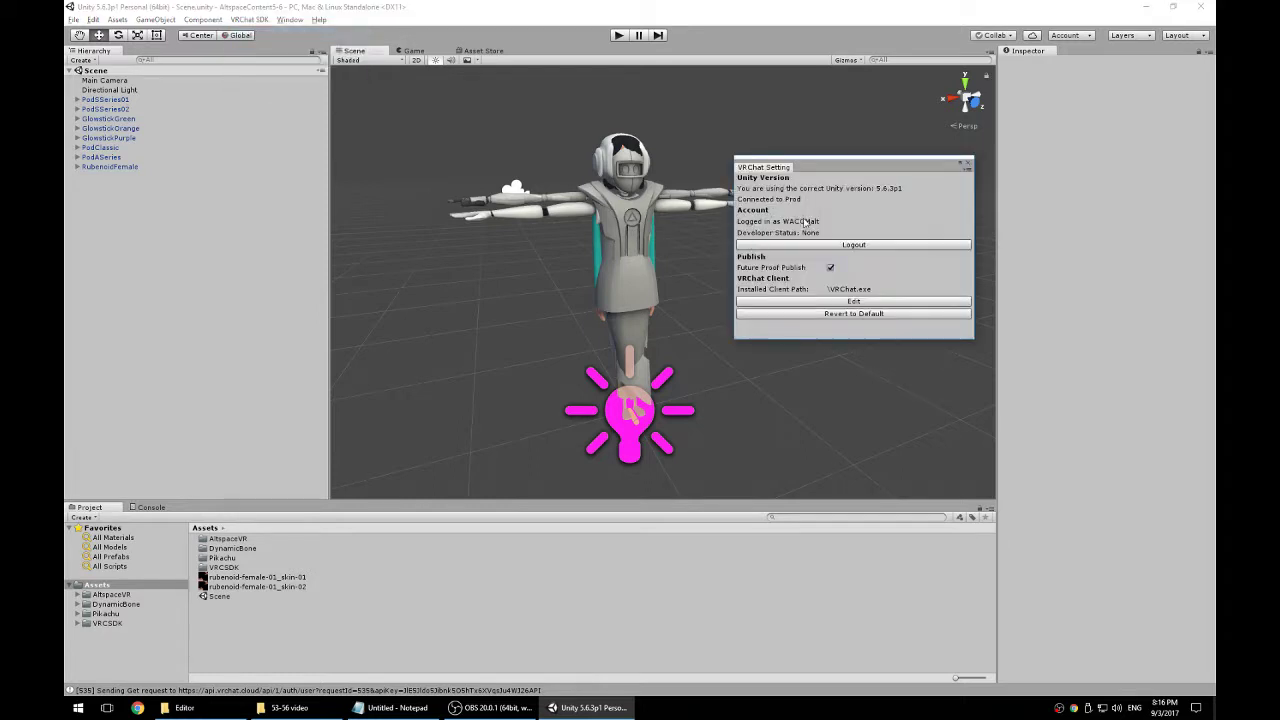
{"action": "left_click", "coordinate": [967, 163]}
Step: Open the VRChat build control panel and review the polygon counts, errors and warnings of all listed avatars
{"action": "left_click", "coordinate": [246, 22]}
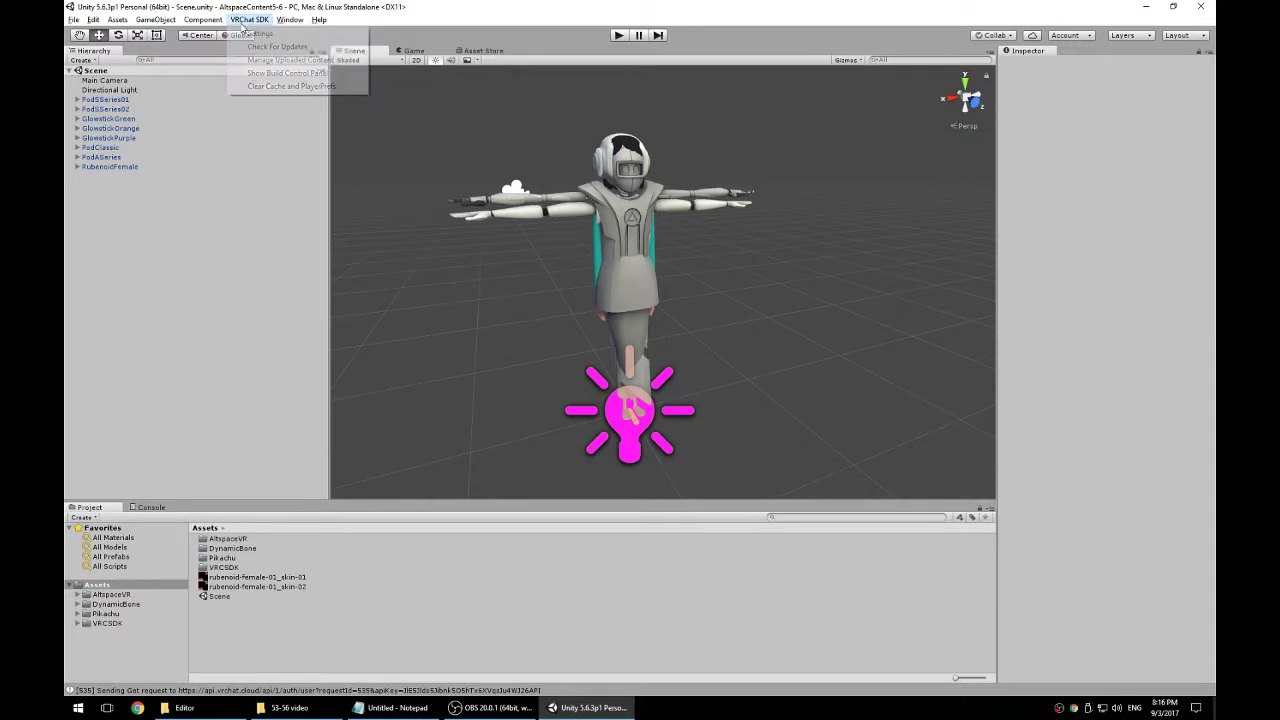
{"action": "left_click", "coordinate": [286, 73]}
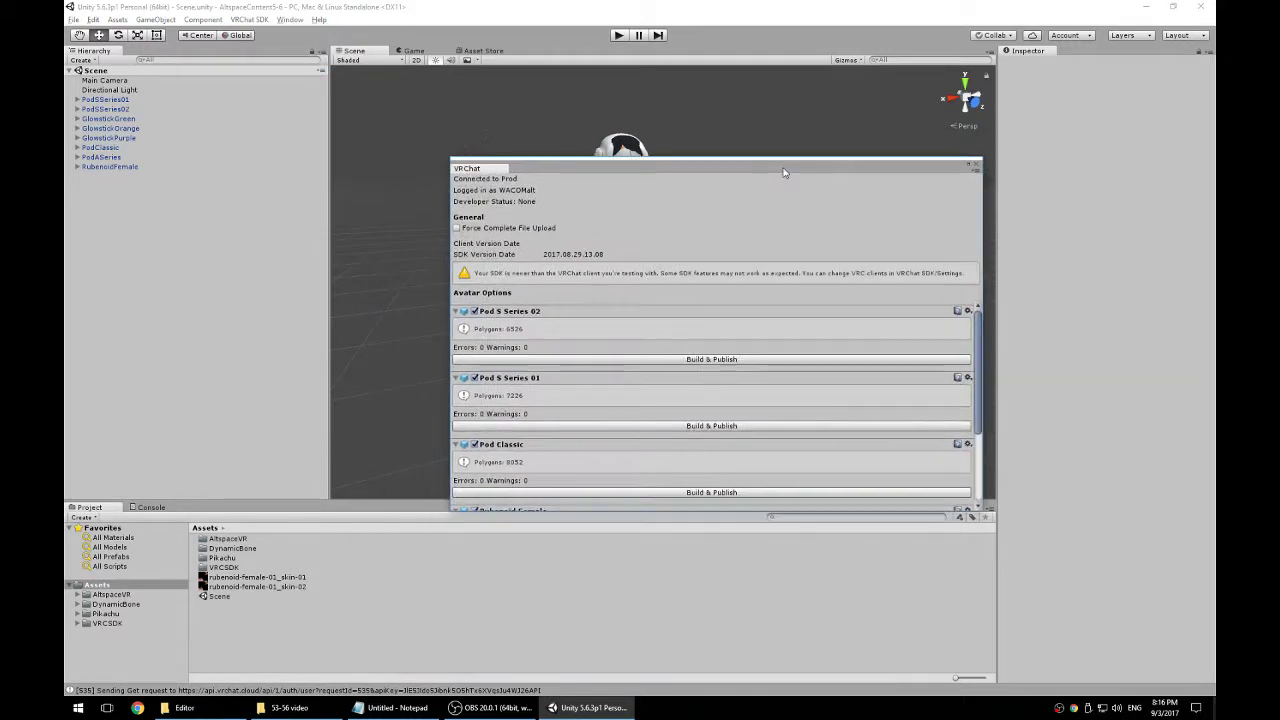
{"action": "scroll", "coordinate": [567, 330], "scroll_direction": "down", "scroll_amount": 3}
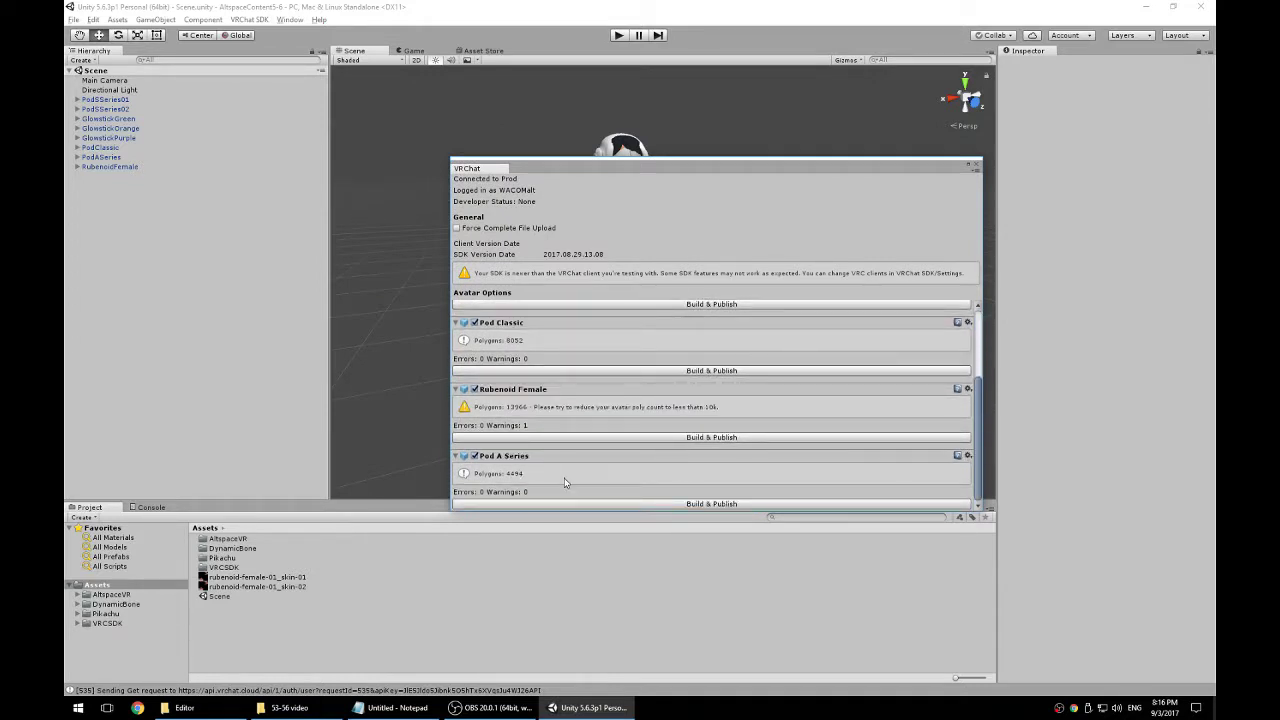
{"action": "scroll", "coordinate": [565, 484], "scroll_direction": "up", "scroll_amount": 2}
{"action": "scroll", "coordinate": [565, 484], "scroll_direction": "down", "scroll_amount": 2}
{"action": "scroll", "coordinate": [614, 428], "scroll_direction": "up", "scroll_amount": 3}
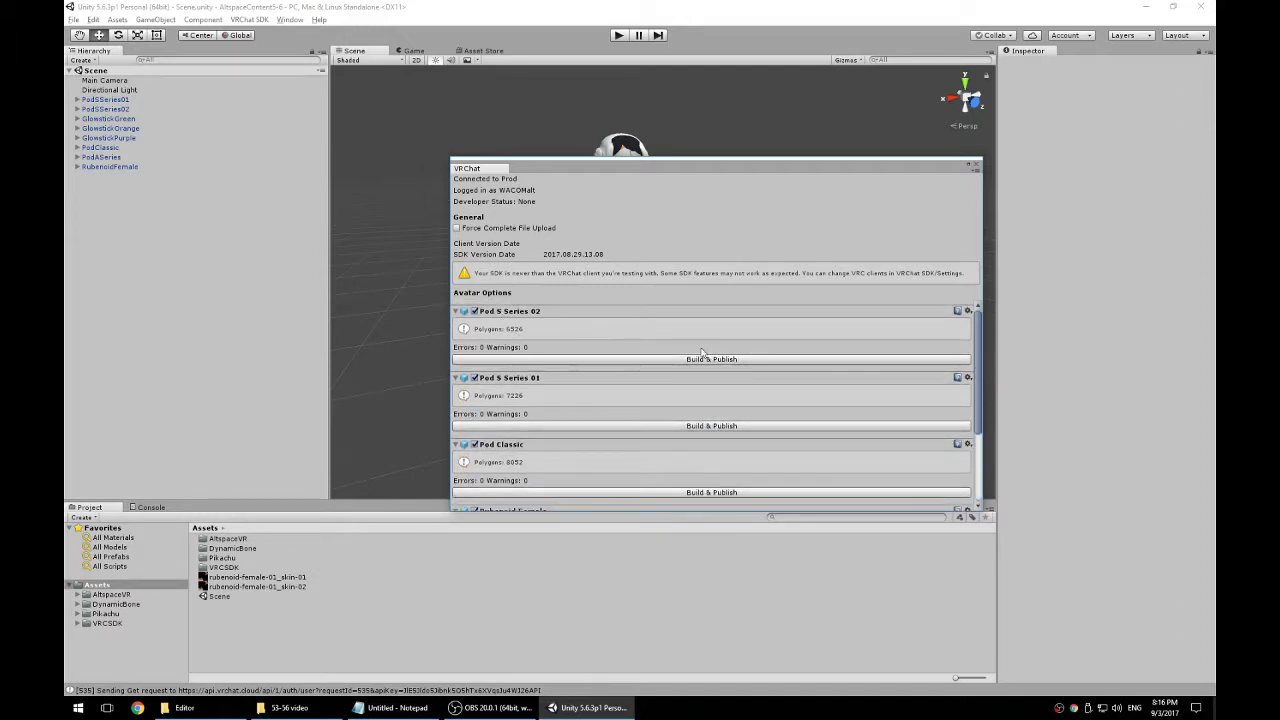
{"action": "scroll", "coordinate": [583, 456], "scroll_direction": "down", "scroll_amount": 2}
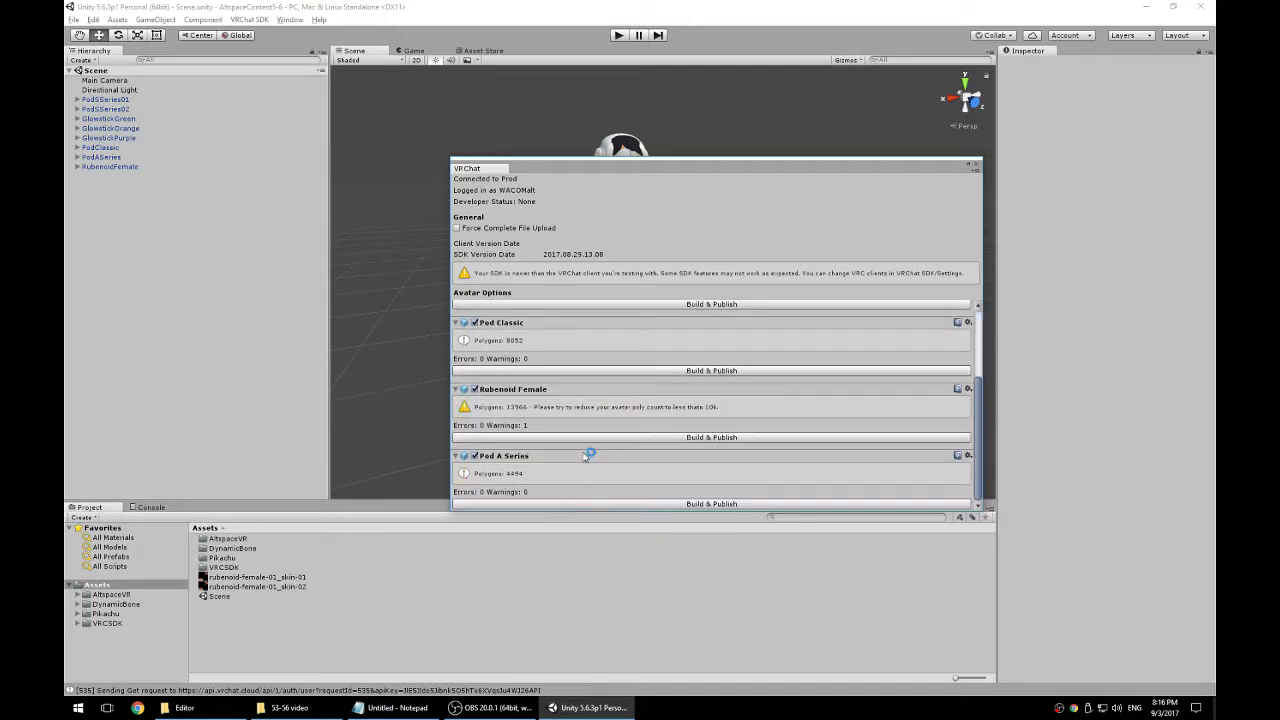
{"action": "scroll", "coordinate": [703, 482], "scroll_direction": "up", "scroll_amount": 1}
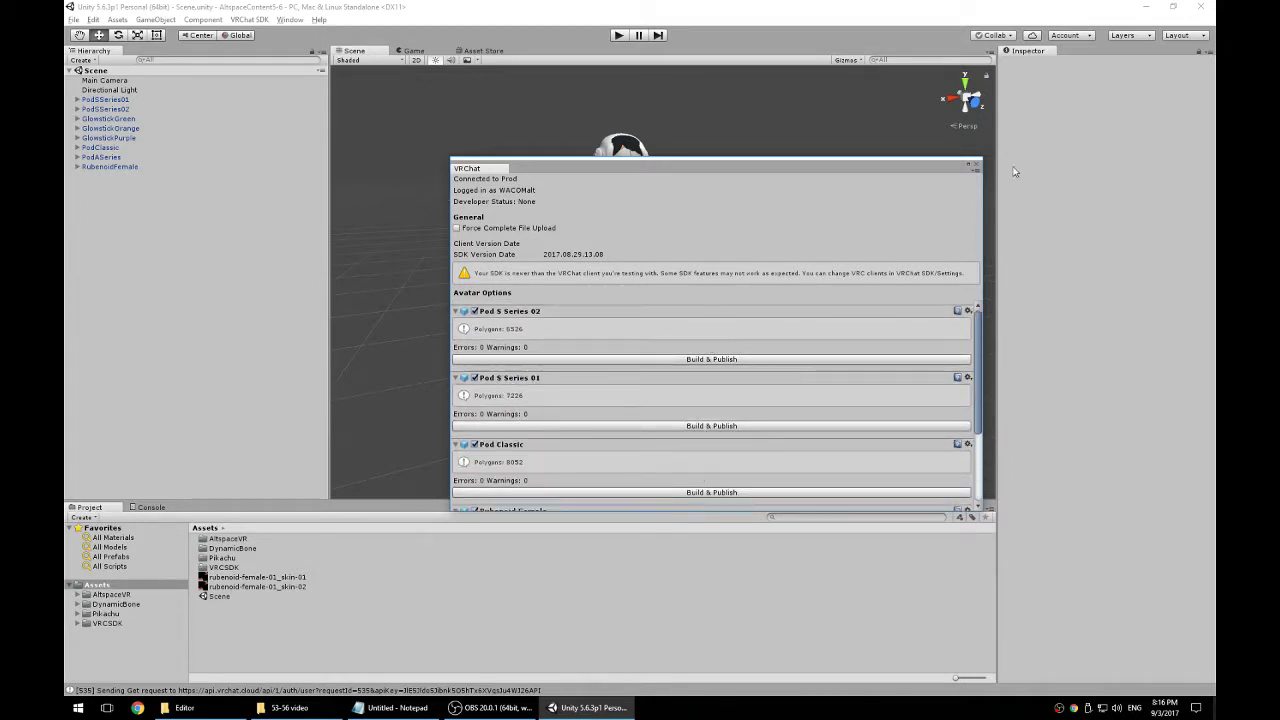
Step: Run Build & Publish for Pod S Series 02, accept the content-rights statement on the Update Avatar form, and exit play mode without uploading
{"action": "left_click", "coordinate": [603, 360]}
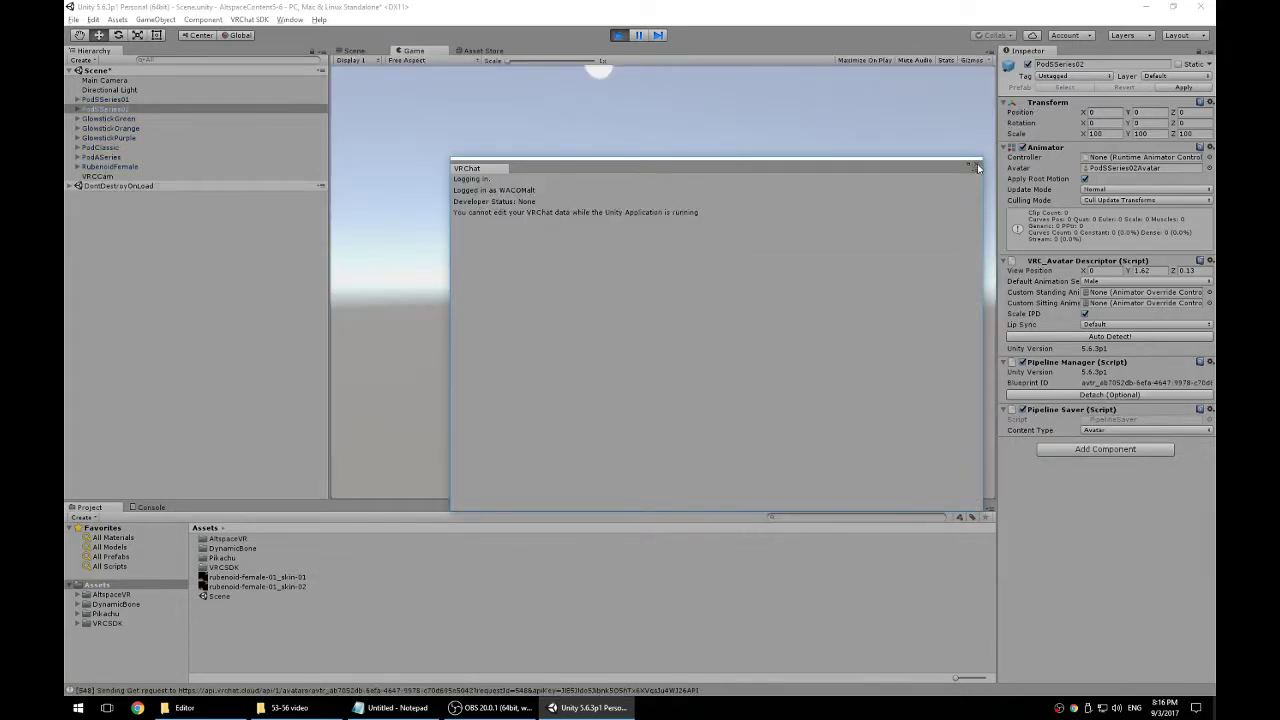
{"action": "left_click", "coordinate": [977, 163]}
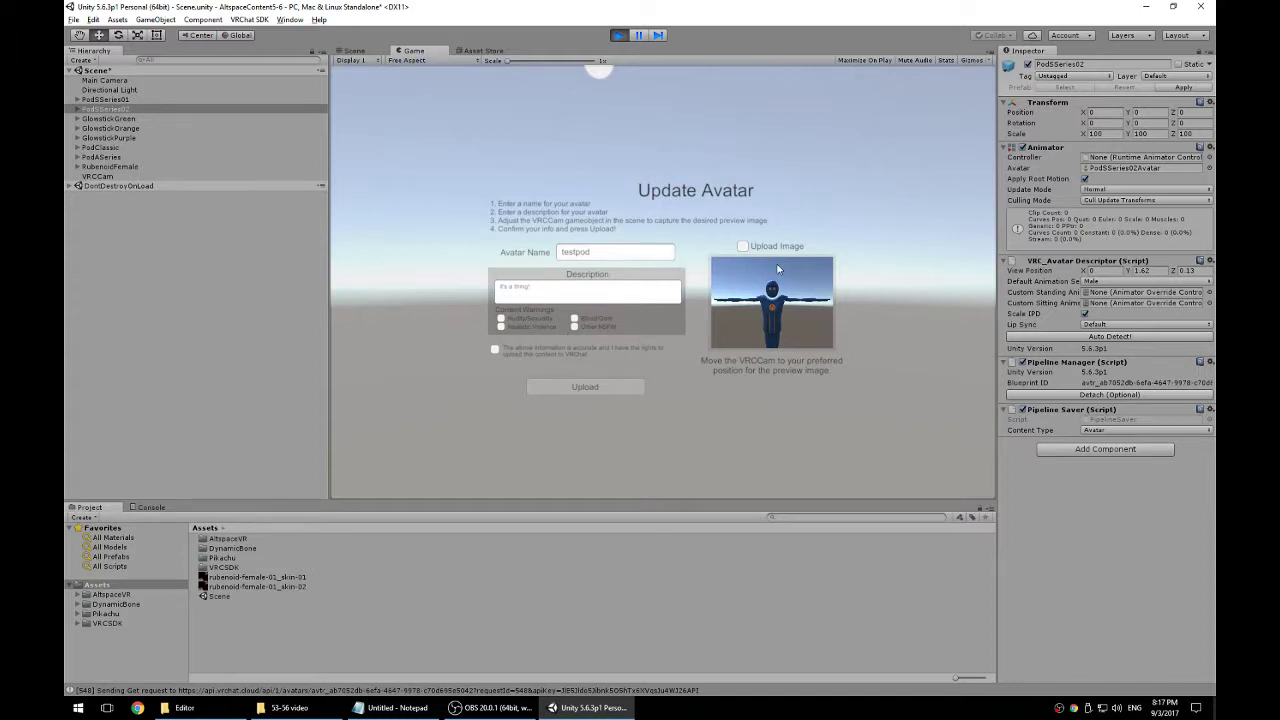
{"action": "left_click", "coordinate": [519, 351]}
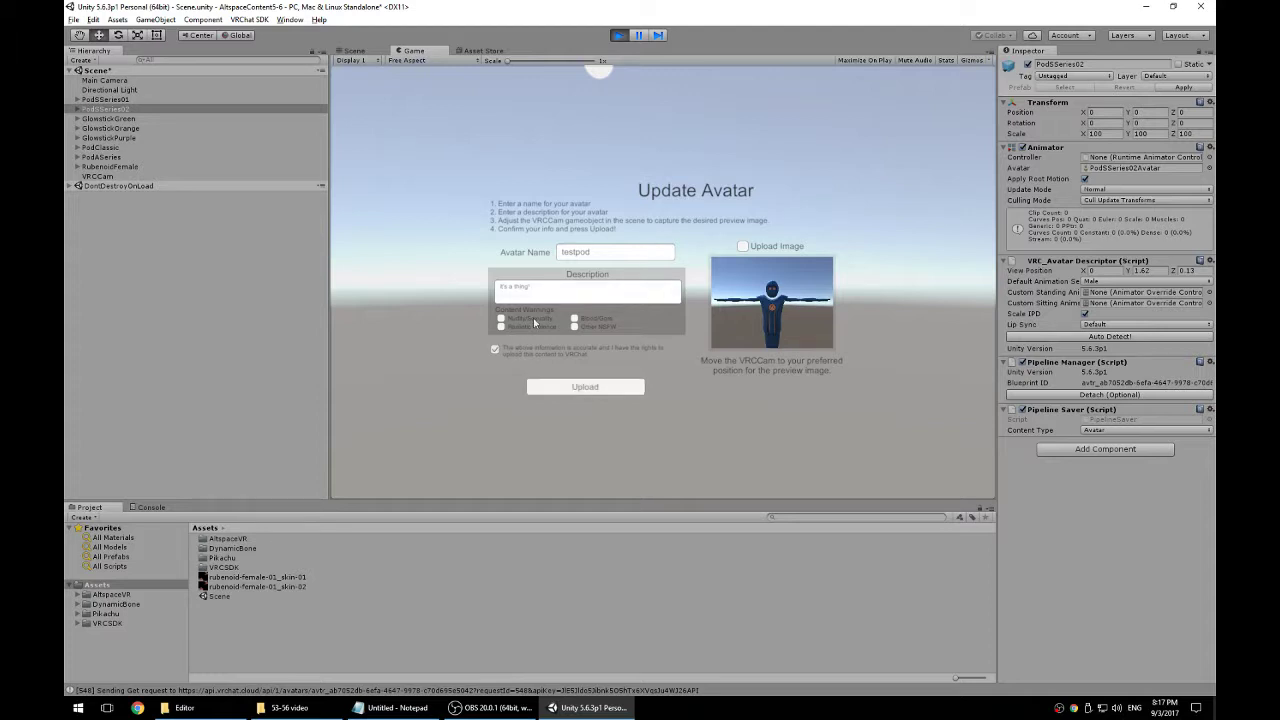
{"action": "left_click", "coordinate": [619, 36]}
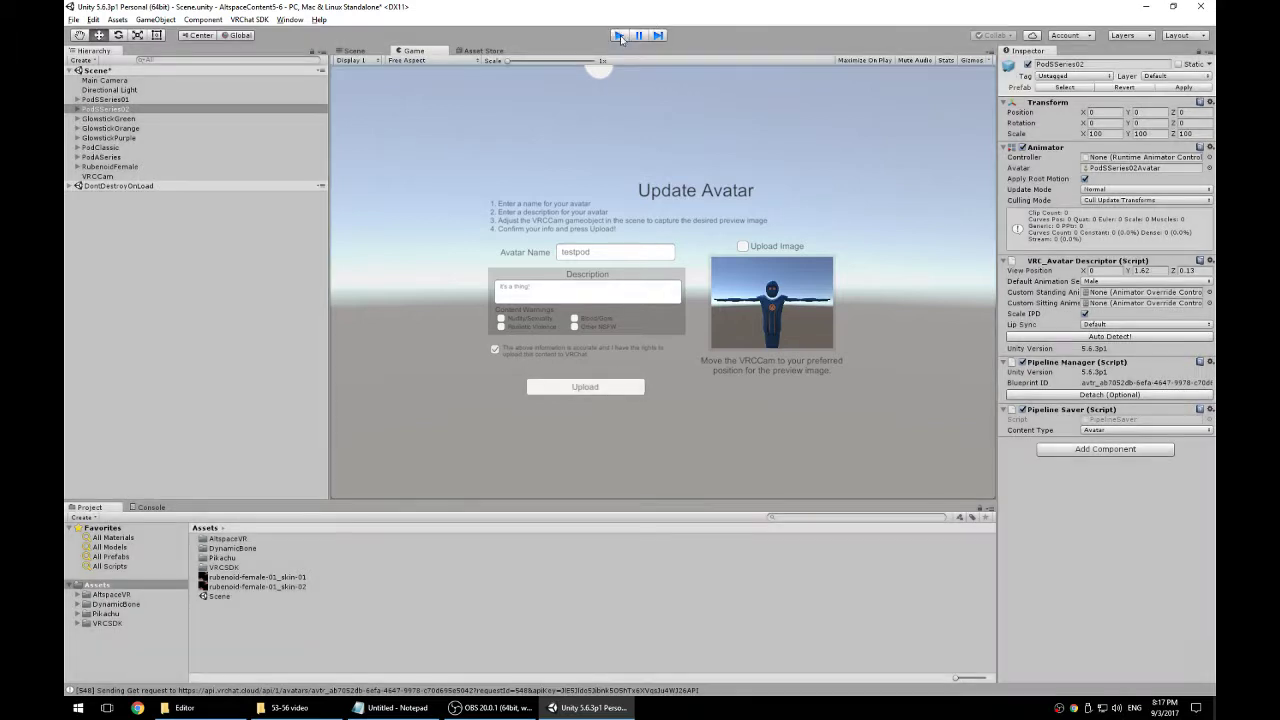
{"action": "left_click", "coordinate": [772, 351]}
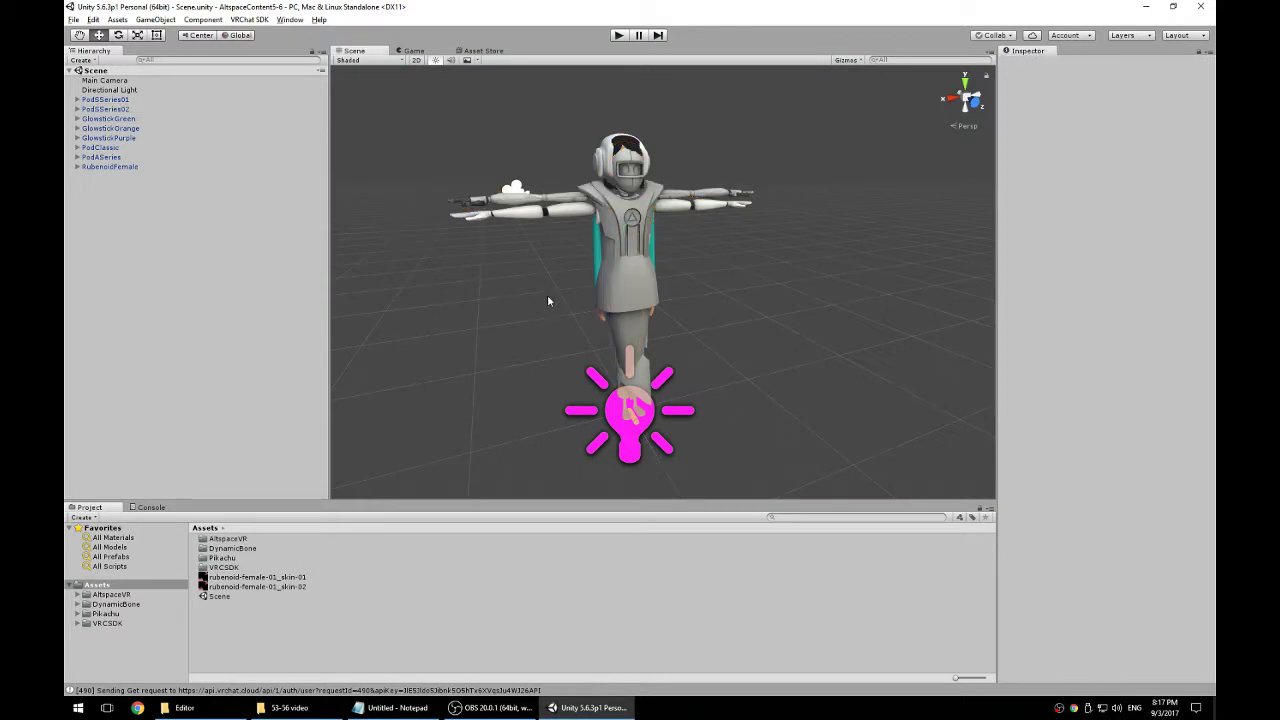
{"action": "left_click", "coordinate": [636, 307]}
{"action": "left_click_drag", "start_coordinate": [636, 307], "coordinate": [740, 286], "text": "alt"}
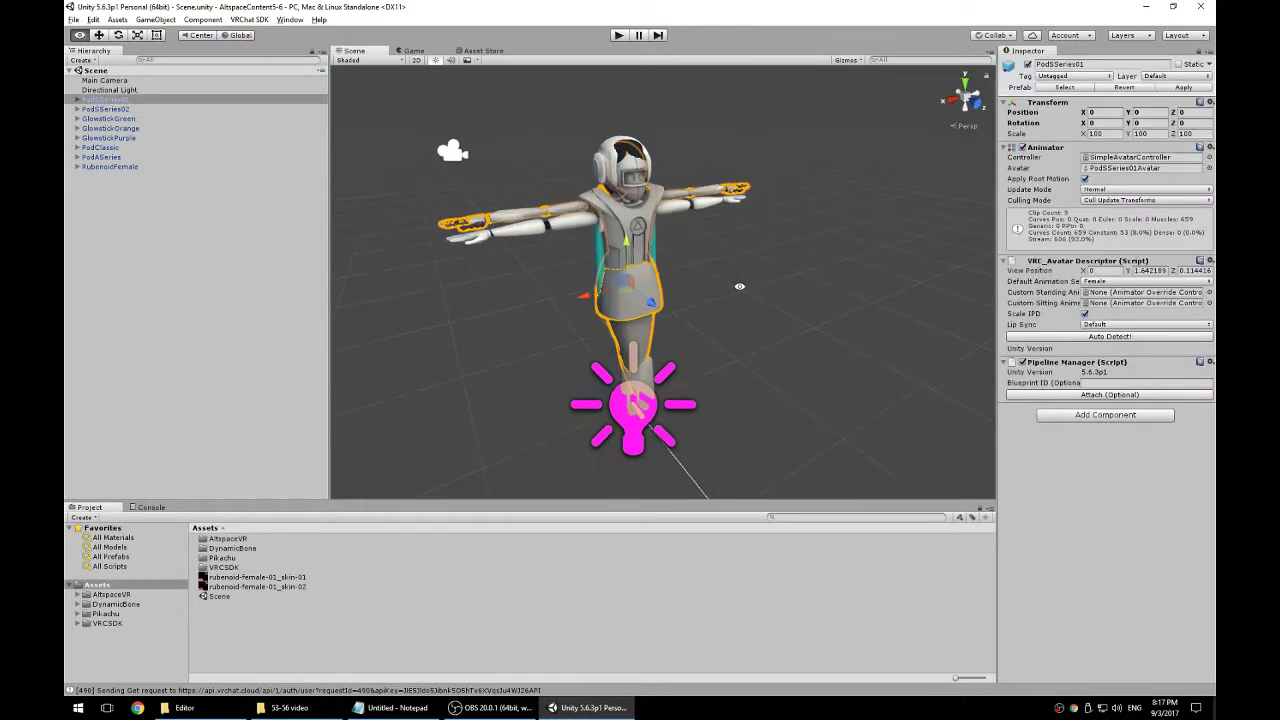
{"action": "left_click", "coordinate": [497, 145]}
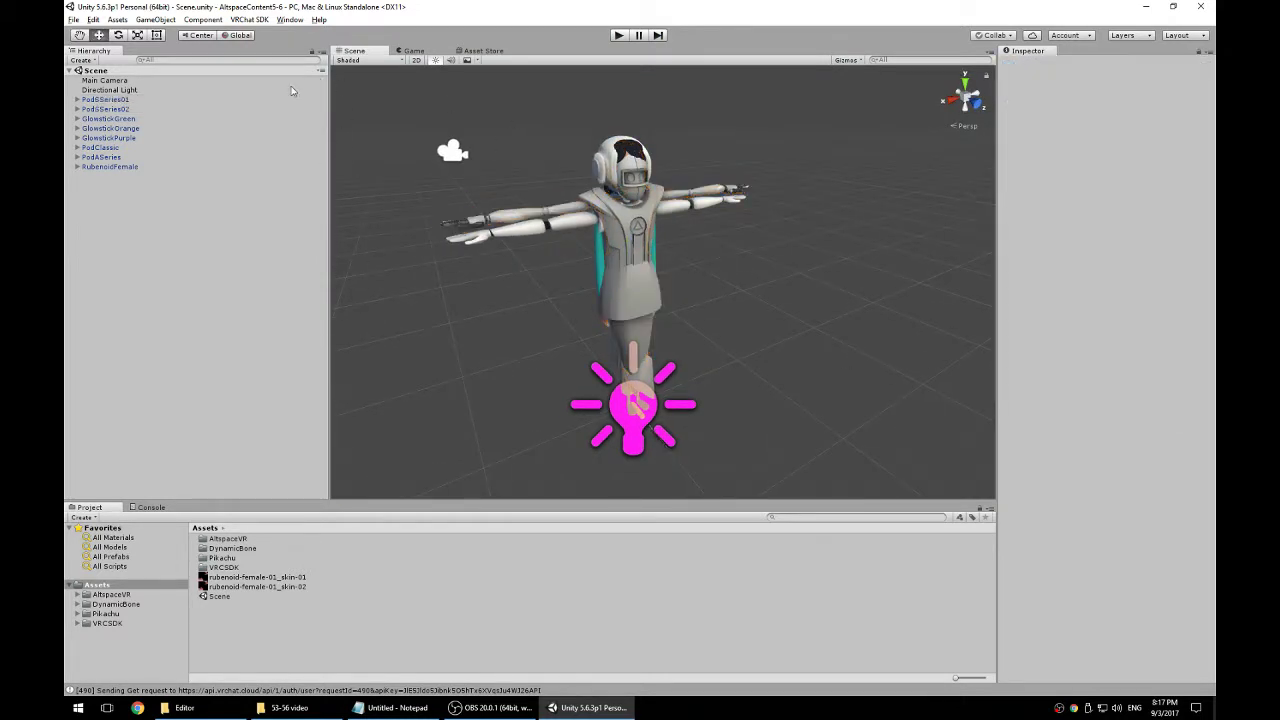
Step: Delete the PodClassic avatar from the scene
{"action": "left_click", "coordinate": [112, 149]}
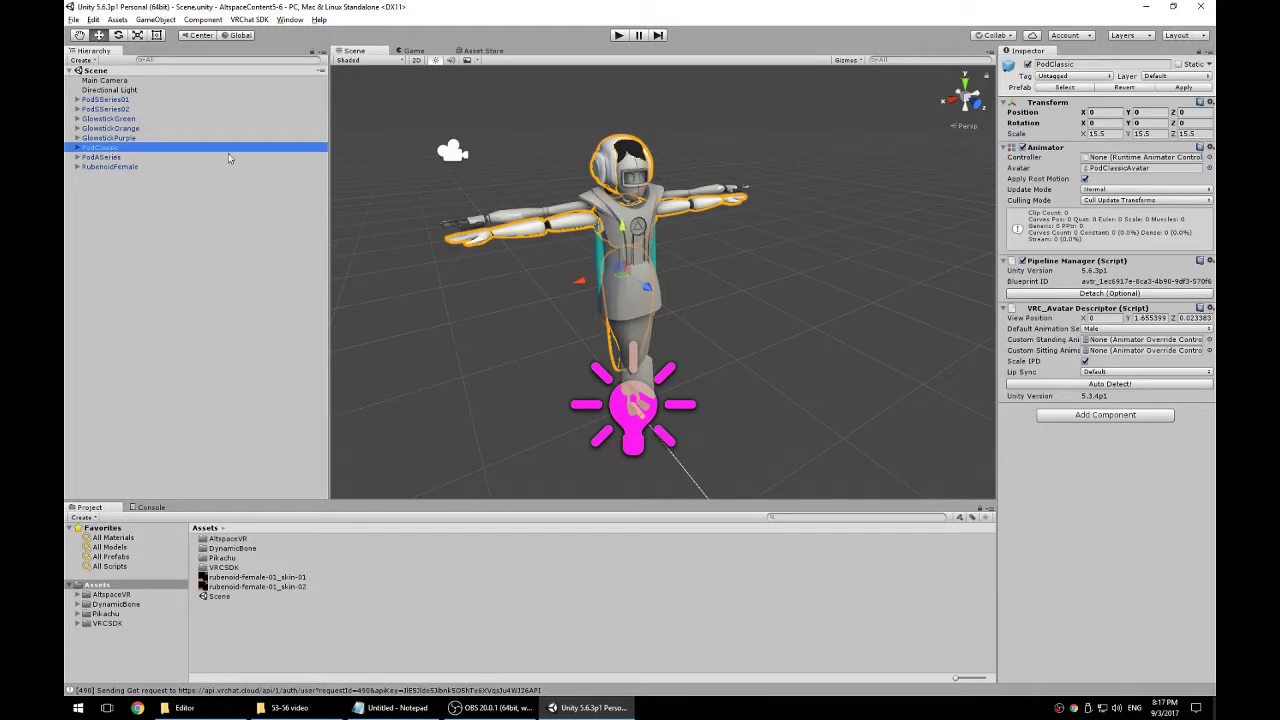
{"action": "key", "text": "Delete"}
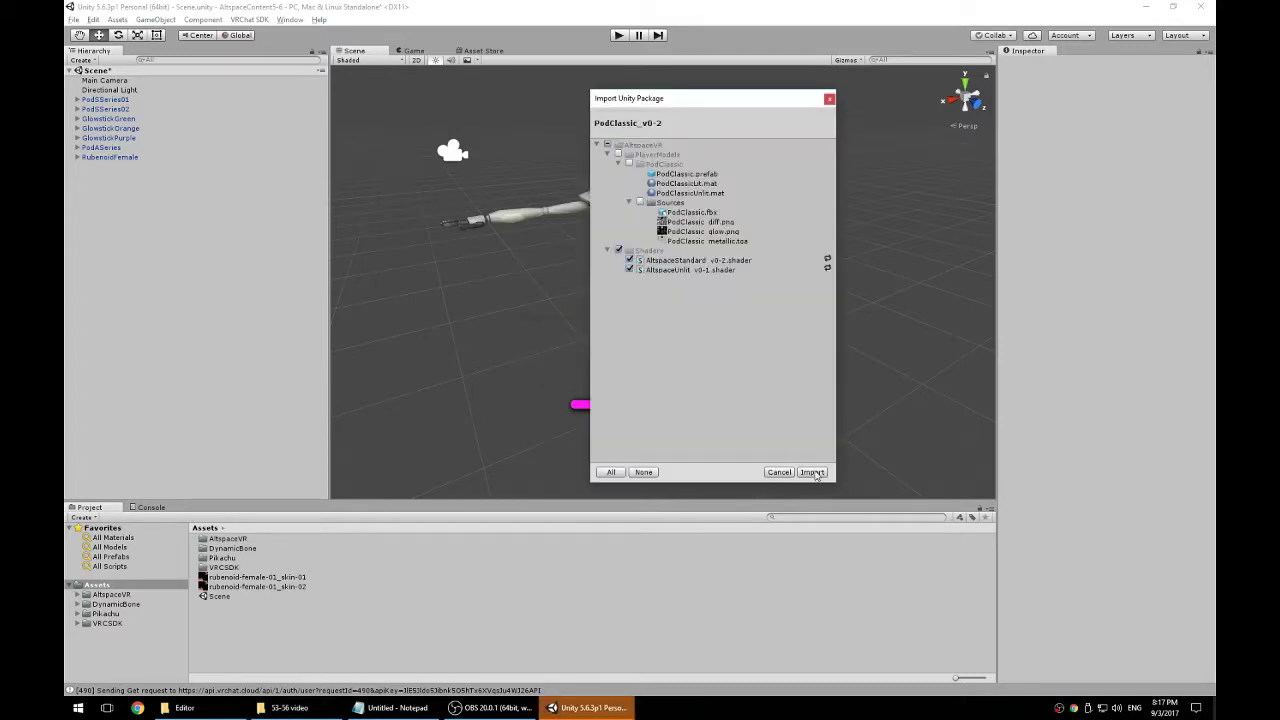
Step: Import the PodClassic_v0-2 package with its AltspaceStandard_v0-2 and AltspaceUnlit_v0-1 shaders selected
{"action": "left_click", "coordinate": [620, 156]}
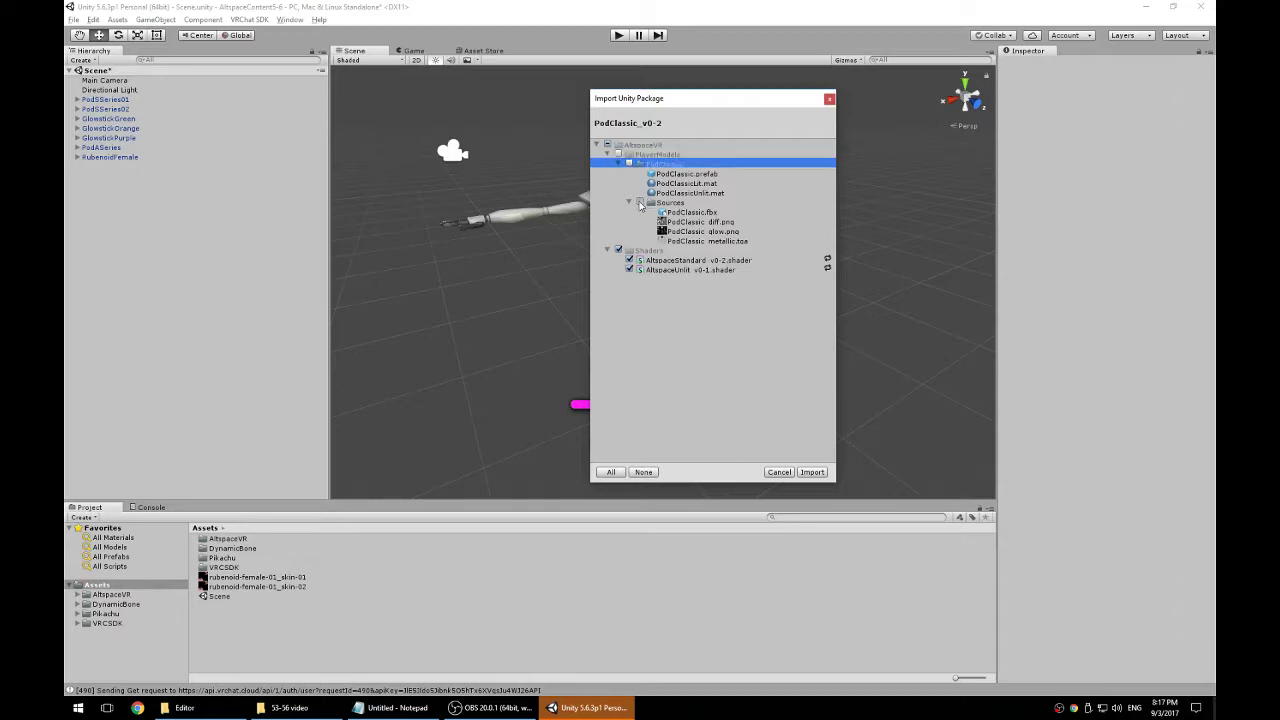
{"action": "left_click", "coordinate": [644, 203]}
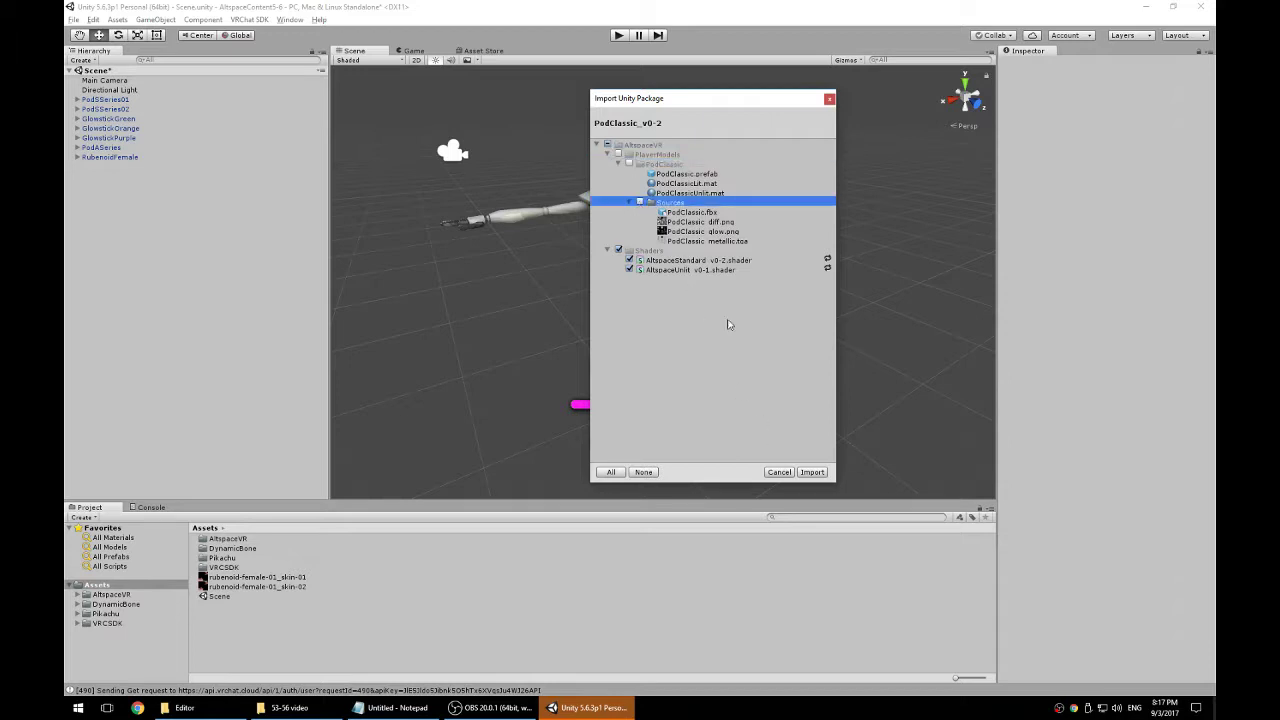
{"action": "left_click", "coordinate": [811, 473]}
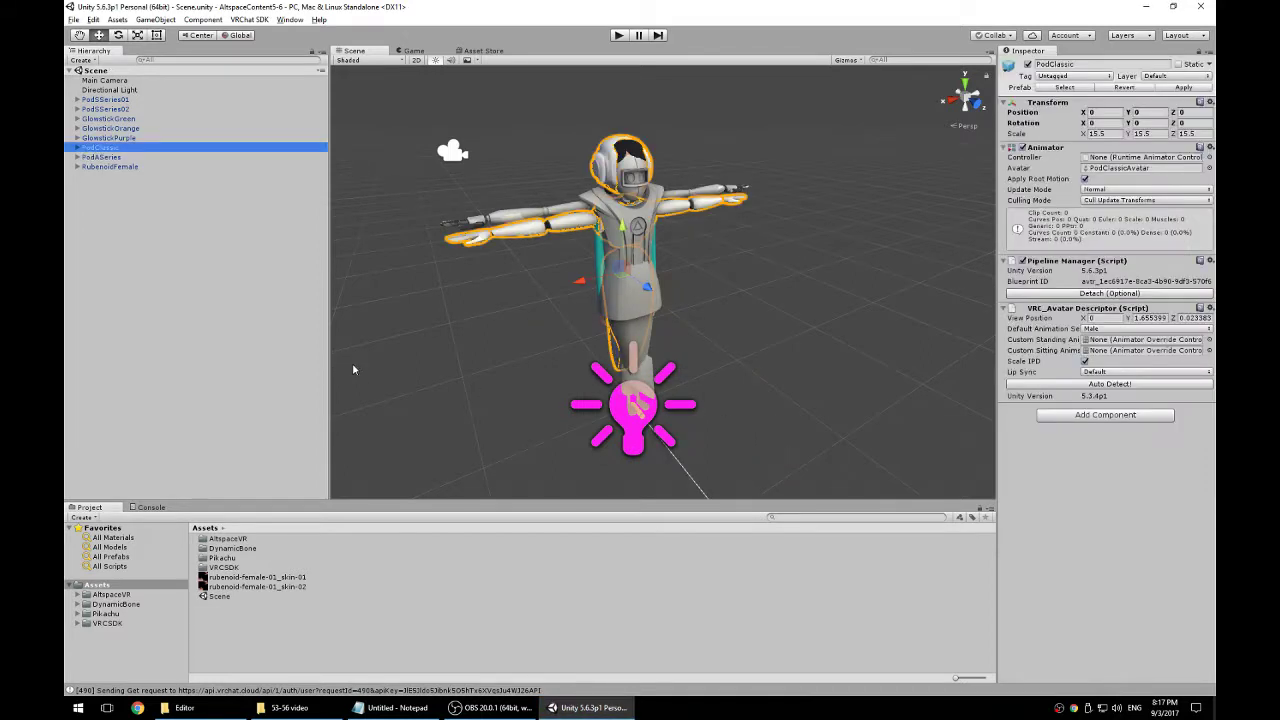
{"action": "left_click", "coordinate": [405, 358]}
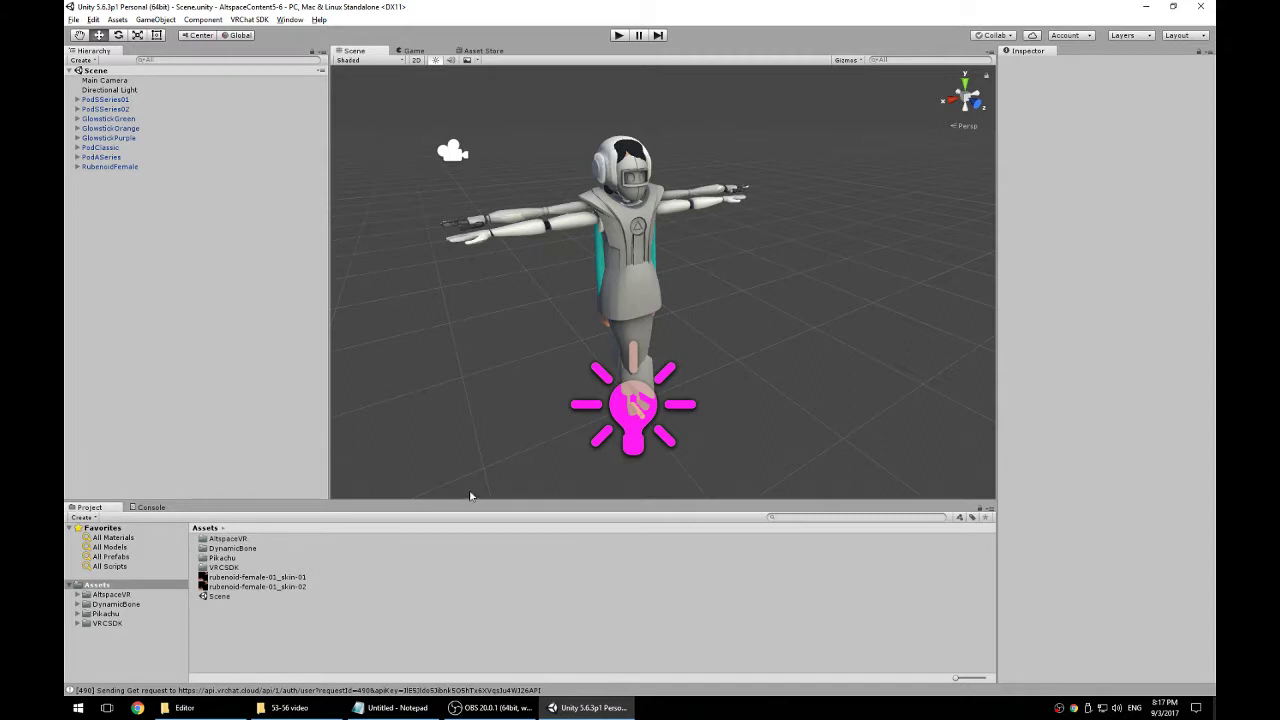
Step: Enlarge the asset browser area and view the import settings of PodClassic.fbx in AltspaceVR/PlayerModels/PodClassic/Sources
{"action": "left_click_drag", "start_coordinate": [469, 496], "coordinate": [469, 427]}
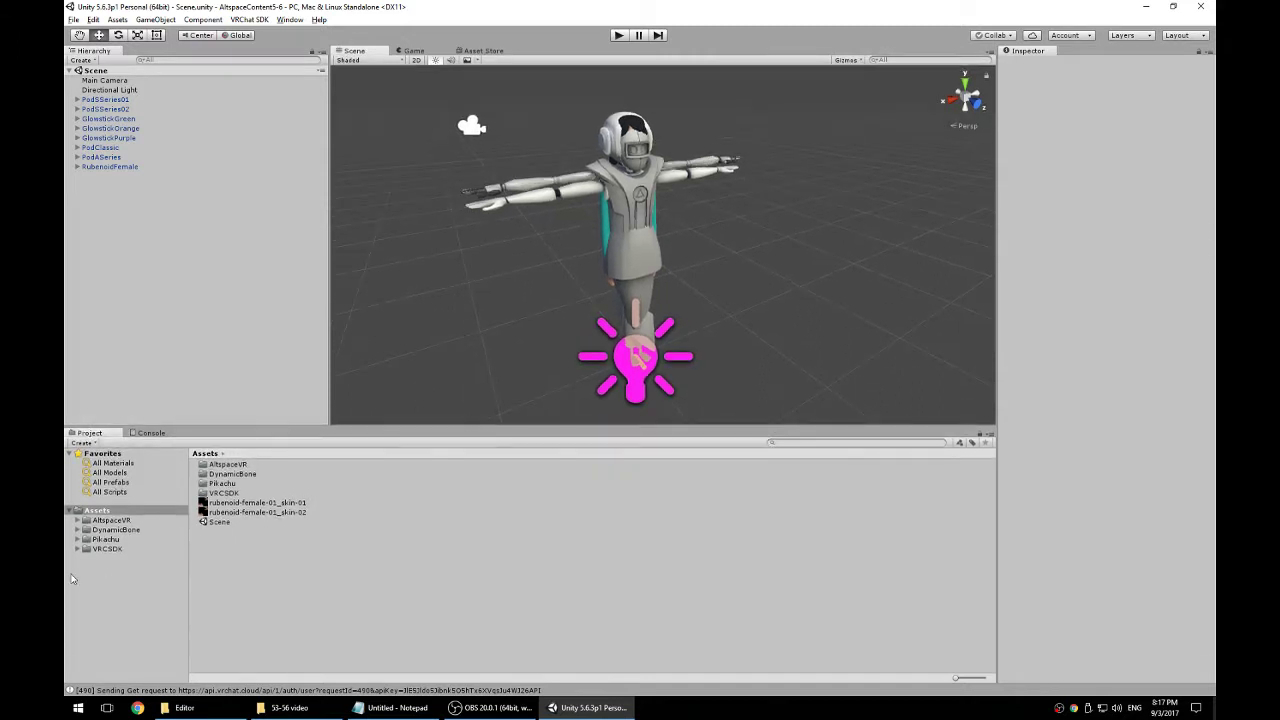
{"action": "left_click", "coordinate": [107, 521]}
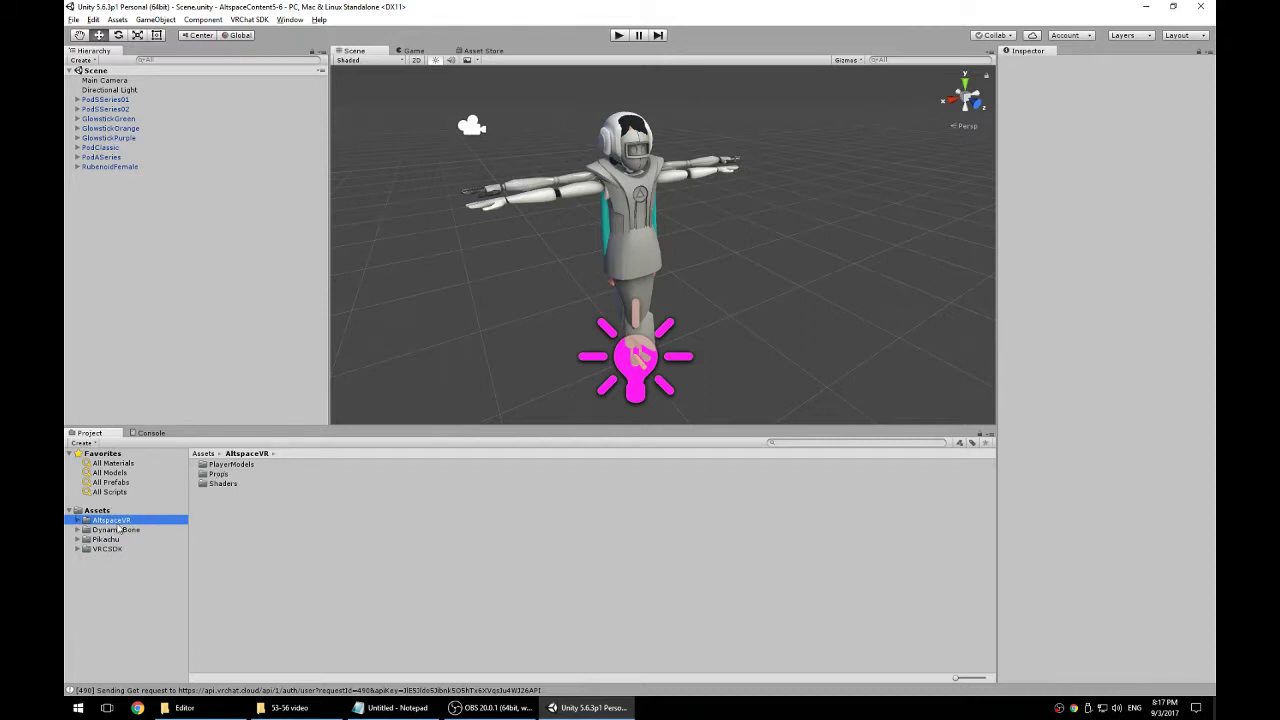
{"action": "double_click", "coordinate": [218, 466]}
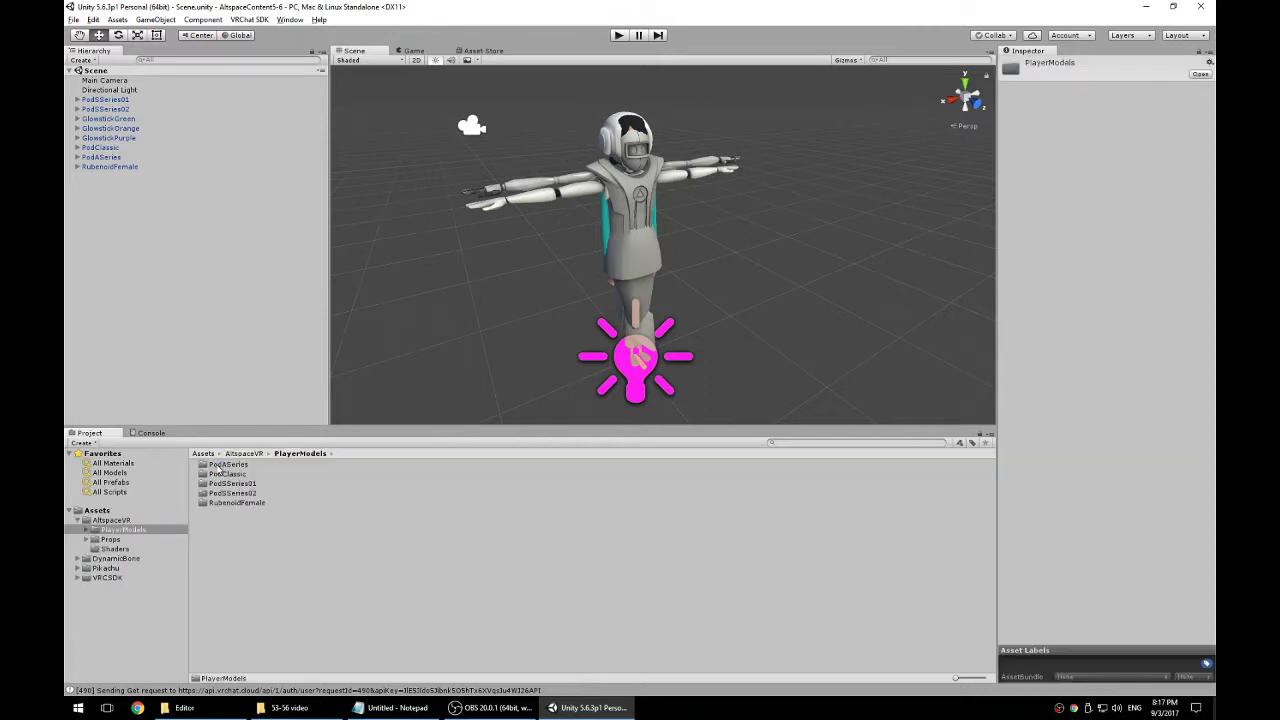
{"action": "double_click", "coordinate": [239, 475]}
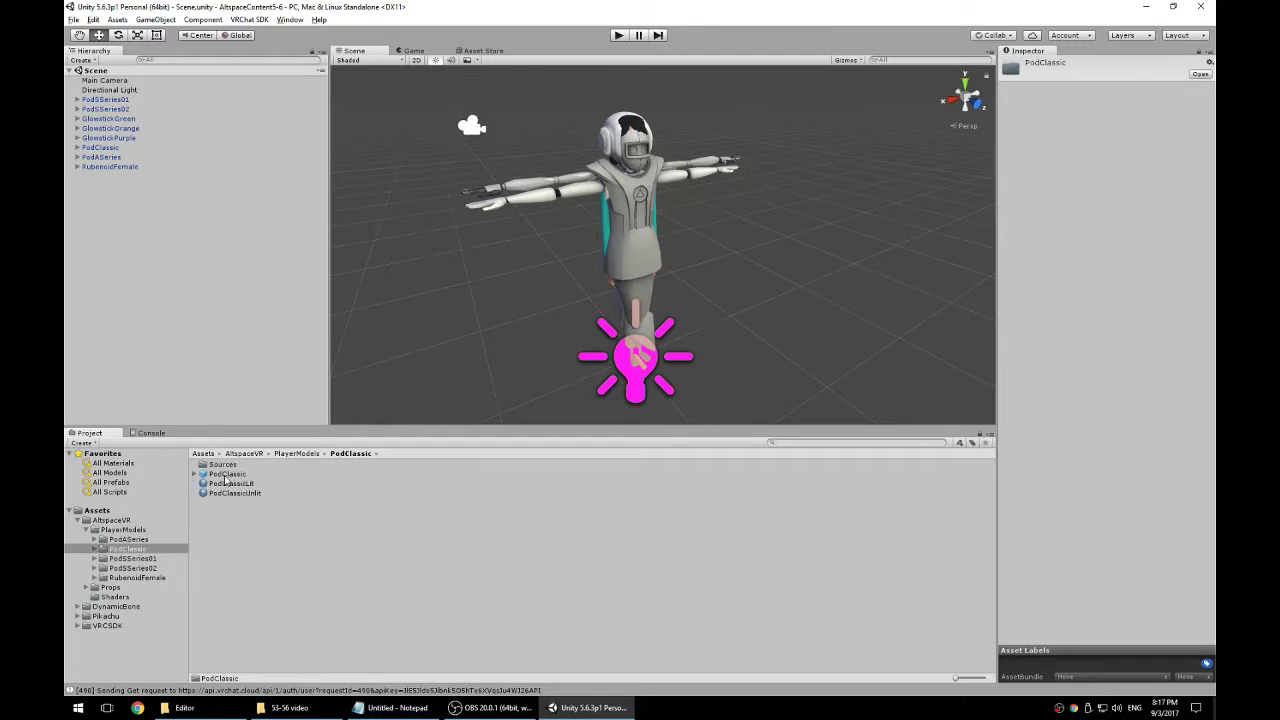
{"action": "double_click", "coordinate": [225, 467]}
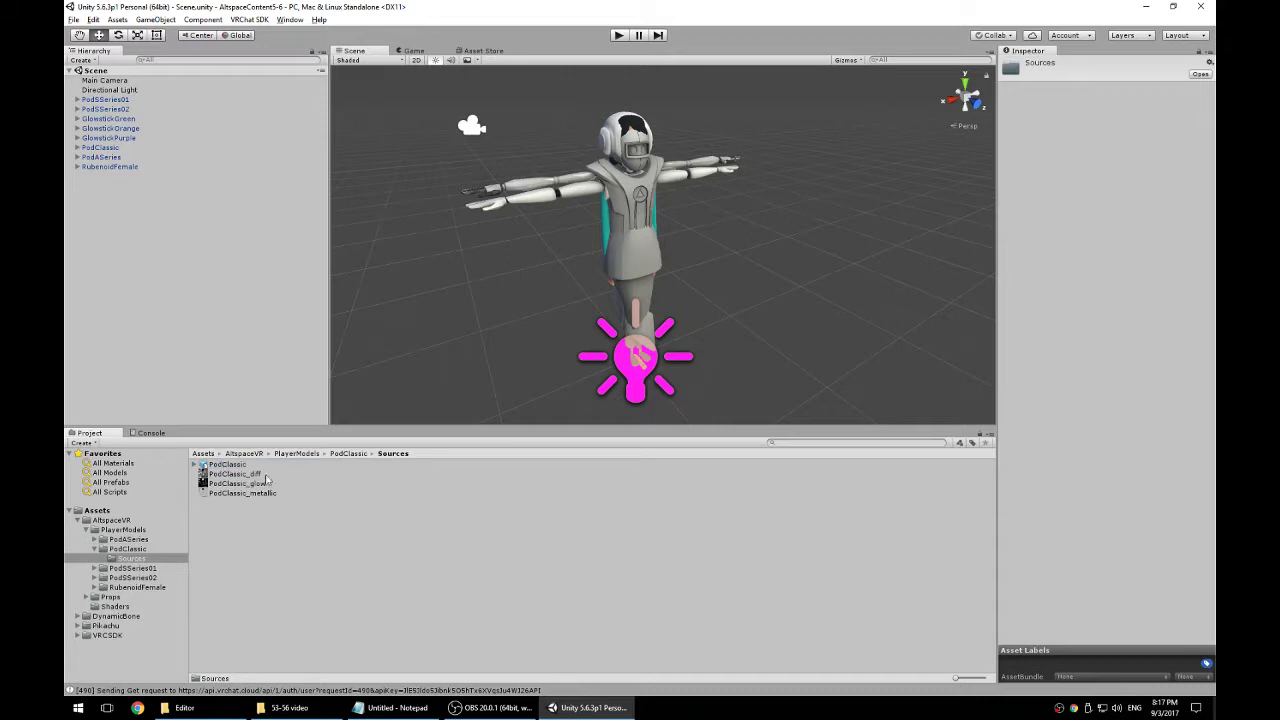
{"action": "left_click", "coordinate": [224, 466]}
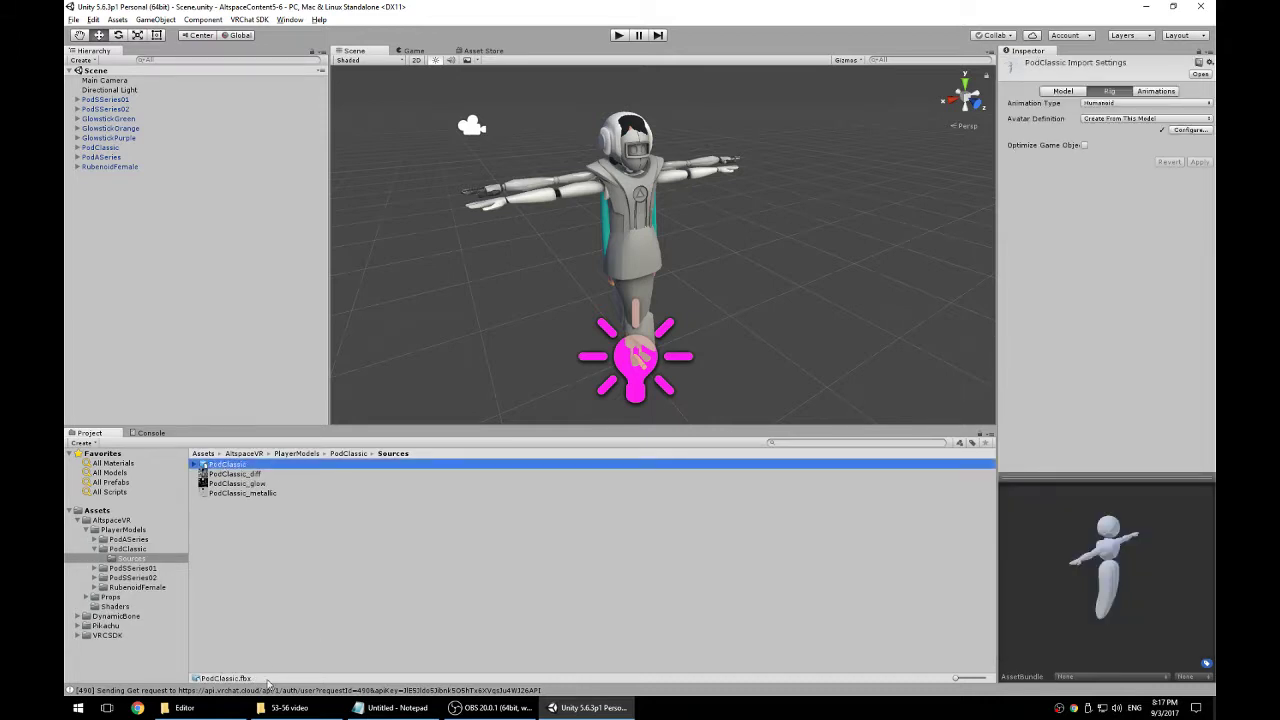
Step: Compare the PodClassic prefab's components with the PodClassic.fbx source model's import settings
{"action": "left_click", "coordinate": [351, 455]}
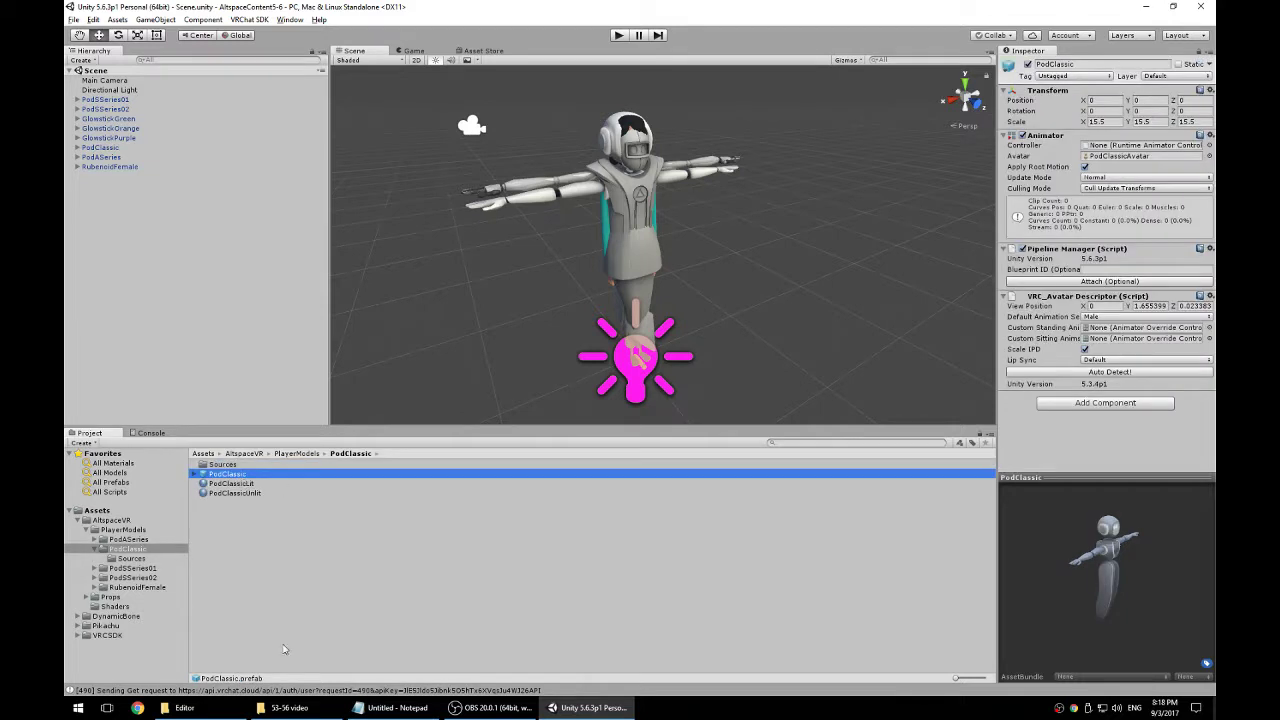
{"action": "double_click", "coordinate": [220, 464]}
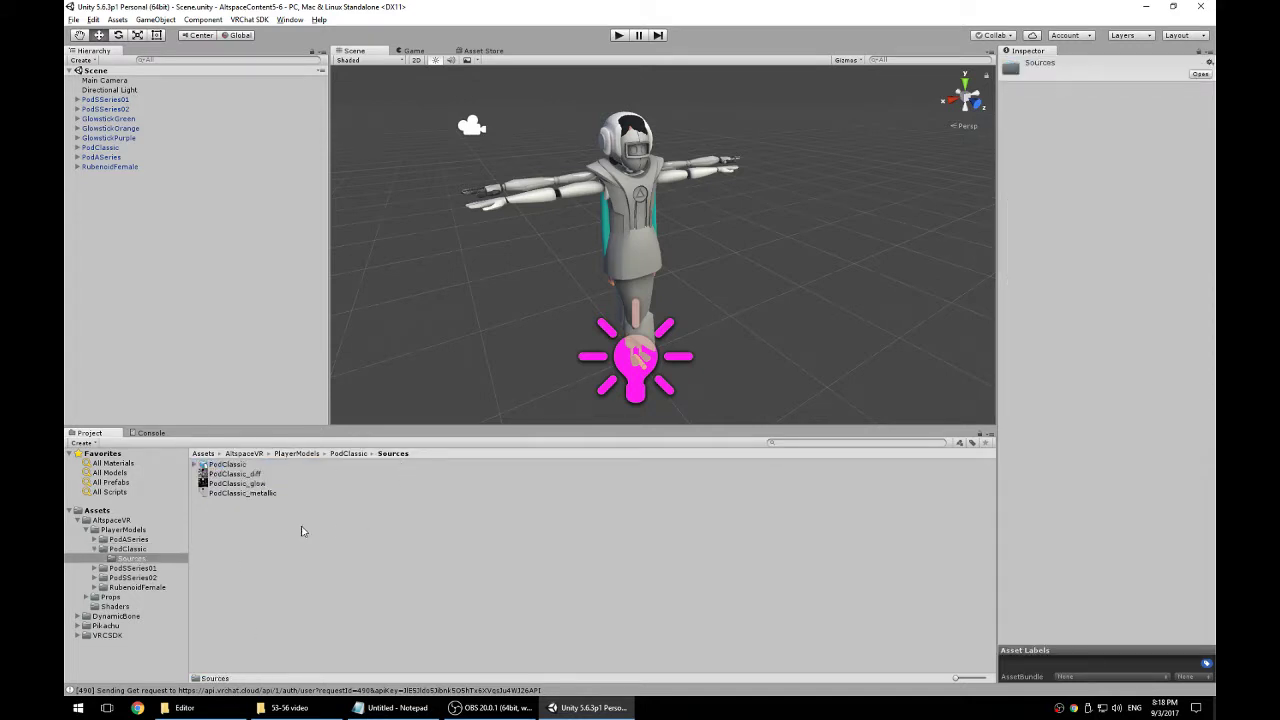
{"action": "left_click", "coordinate": [228, 464]}
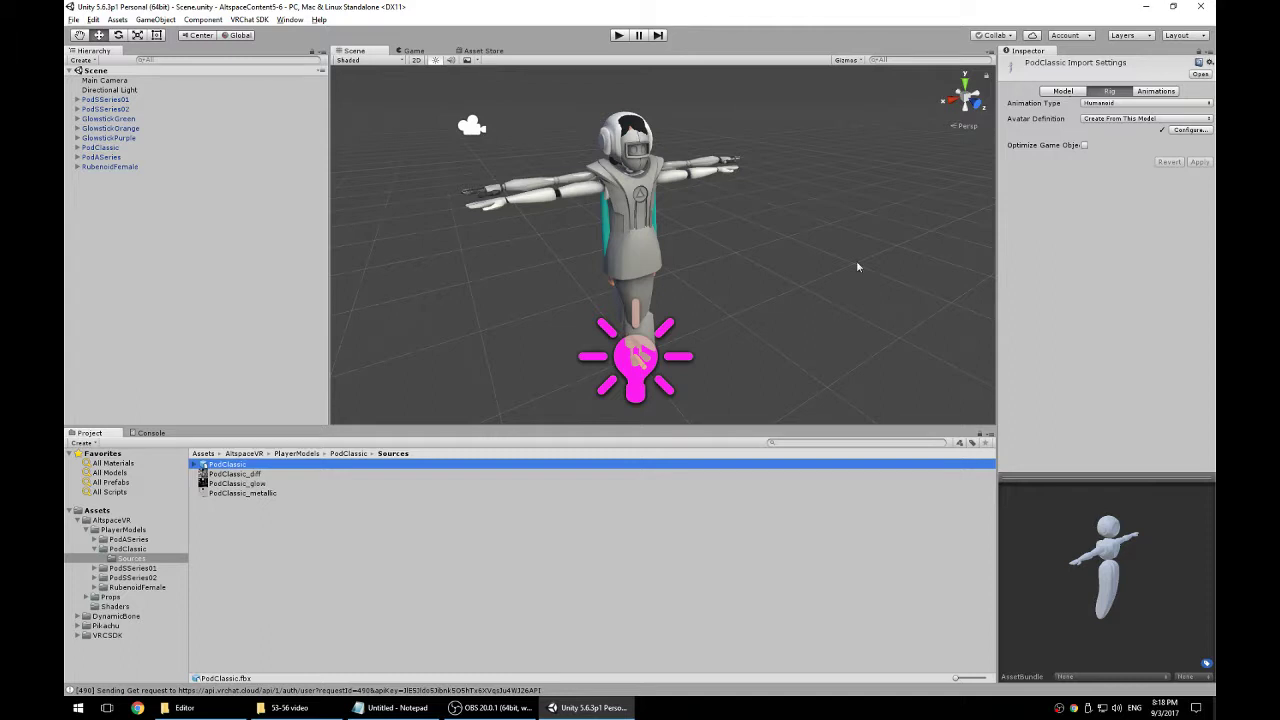
Step: Check the animation and rig import settings of PodClassic.fbx and open its humanoid avatar configuration to examine the bone mapping
{"action": "left_click", "coordinate": [1156, 91]}
{"action": "left_click", "coordinate": [1108, 92]}
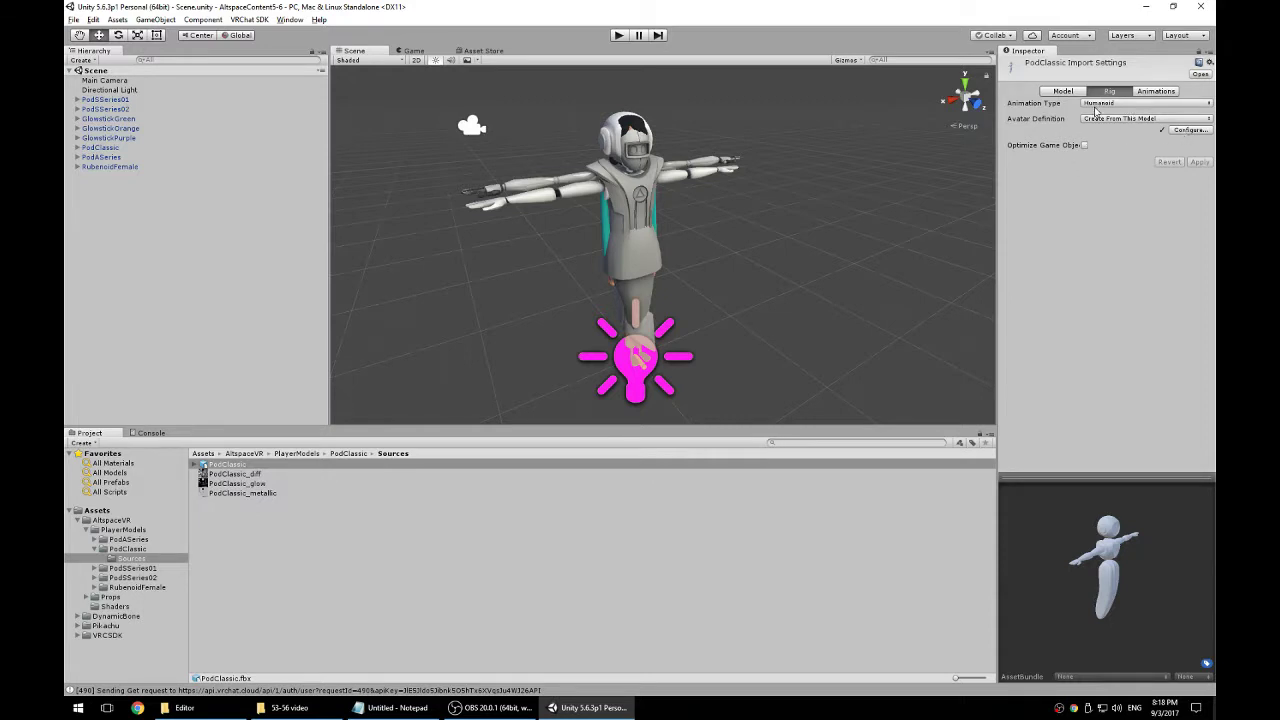
{"action": "left_click", "coordinate": [1189, 131]}
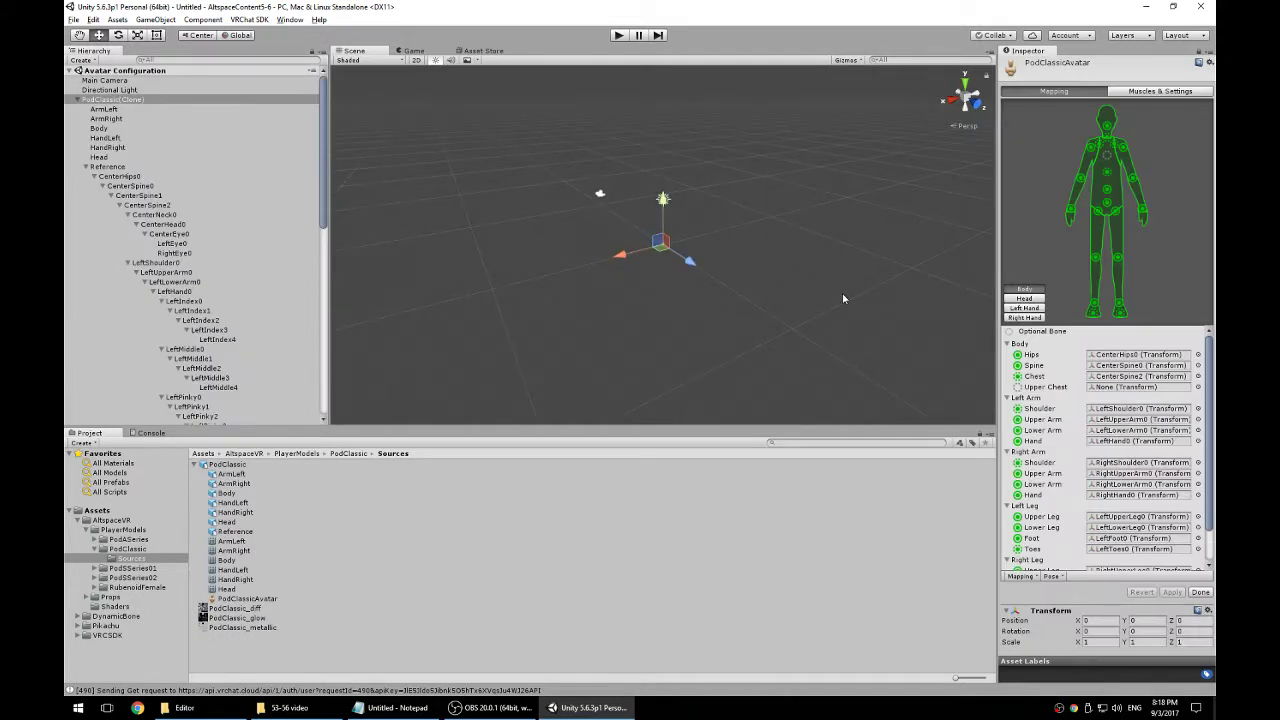
{"action": "scroll", "coordinate": [664, 253], "scroll_direction": "up", "scroll_amount": 2}
{"action": "scroll", "coordinate": [664, 253], "scroll_direction": "up", "scroll_amount": 4}
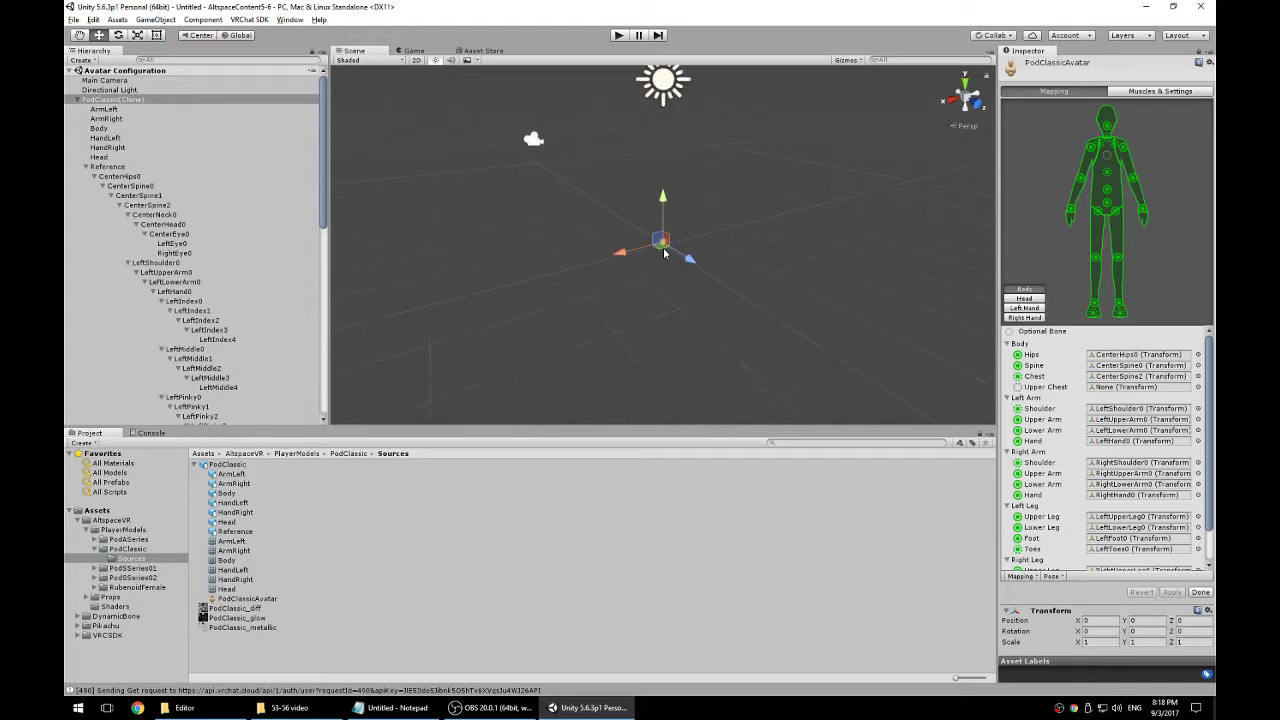
Step: Assign CenterSpine1 as the Chest bone in PodClassic's humanoid avatar mapping
{"action": "scroll", "coordinate": [664, 253], "scroll_direction": "up", "scroll_amount": 8}
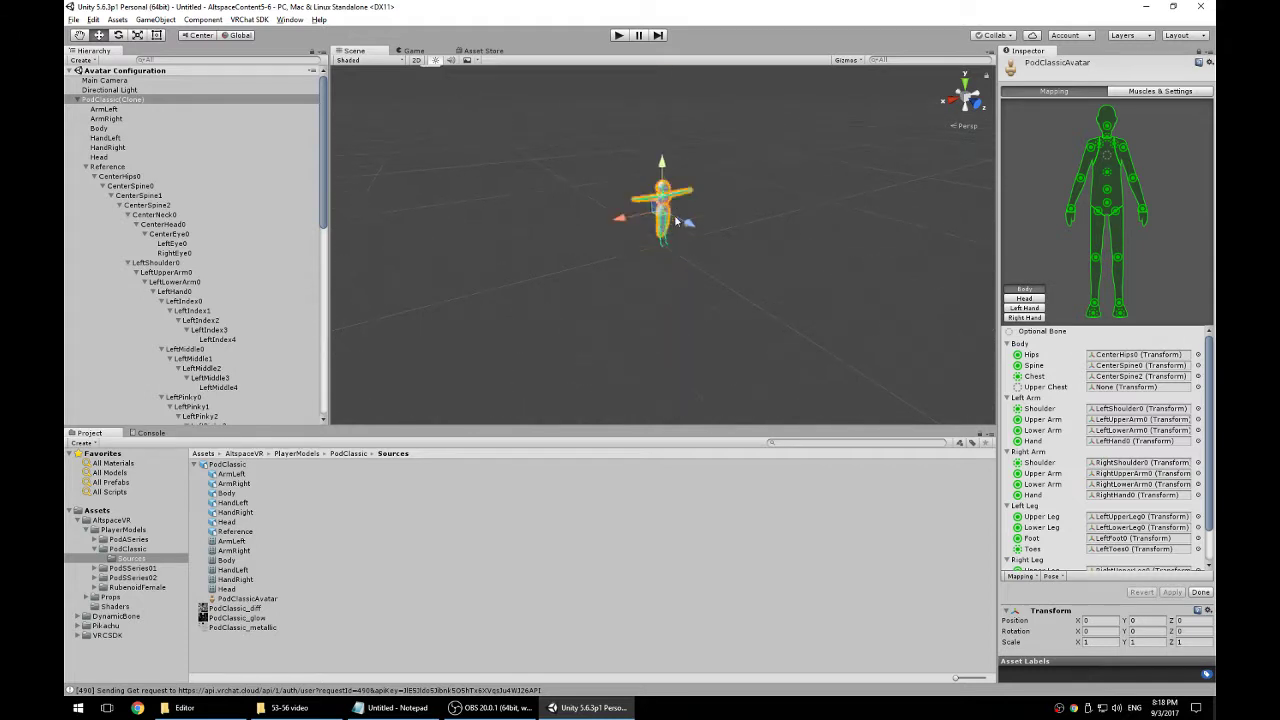
{"action": "scroll", "coordinate": [676, 221], "scroll_direction": "down", "scroll_amount": 8}
{"action": "left_click_drag", "start_coordinate": [677, 215], "coordinate": [773, 153], "text": "alt"}
{"action": "right_click_drag", "start_coordinate": [773, 153], "coordinate": [1180, 200], "text": "alt"}
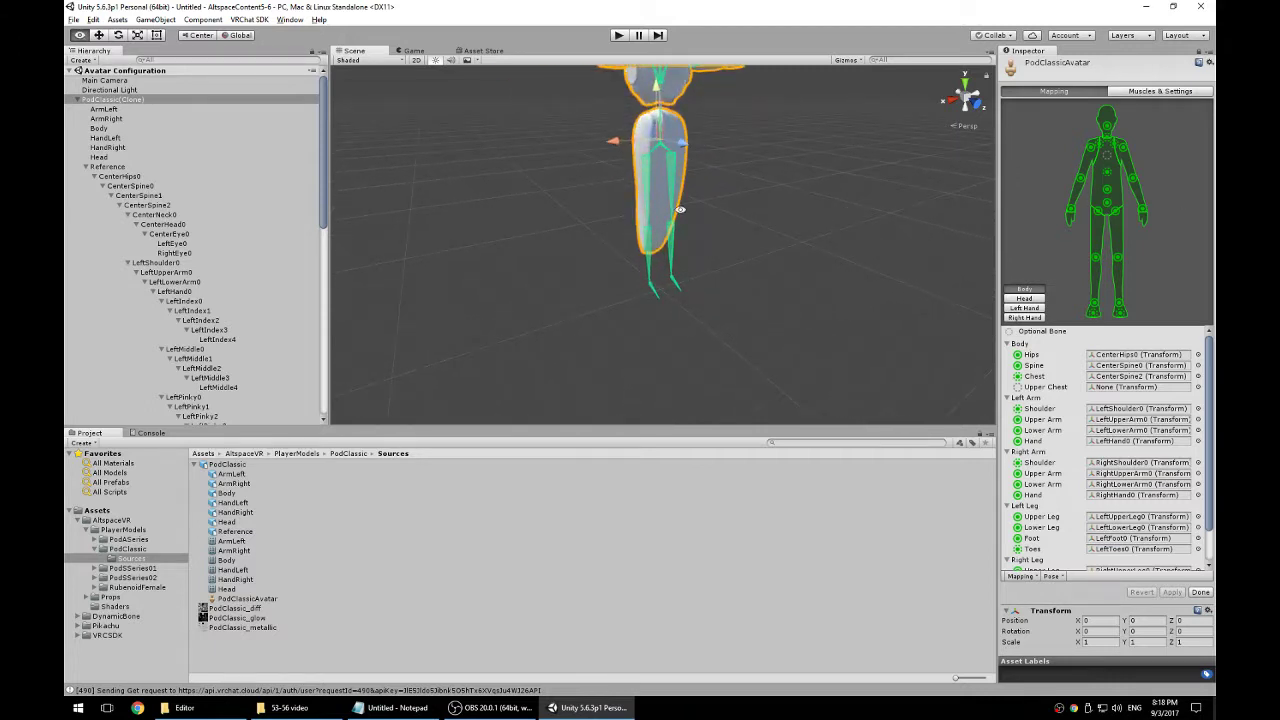
{"action": "middle_click_drag", "start_coordinate": [681, 205], "coordinate": [673, 280]}
{"action": "left_click_drag", "start_coordinate": [673, 280], "coordinate": [740, 257], "text": "alt"}
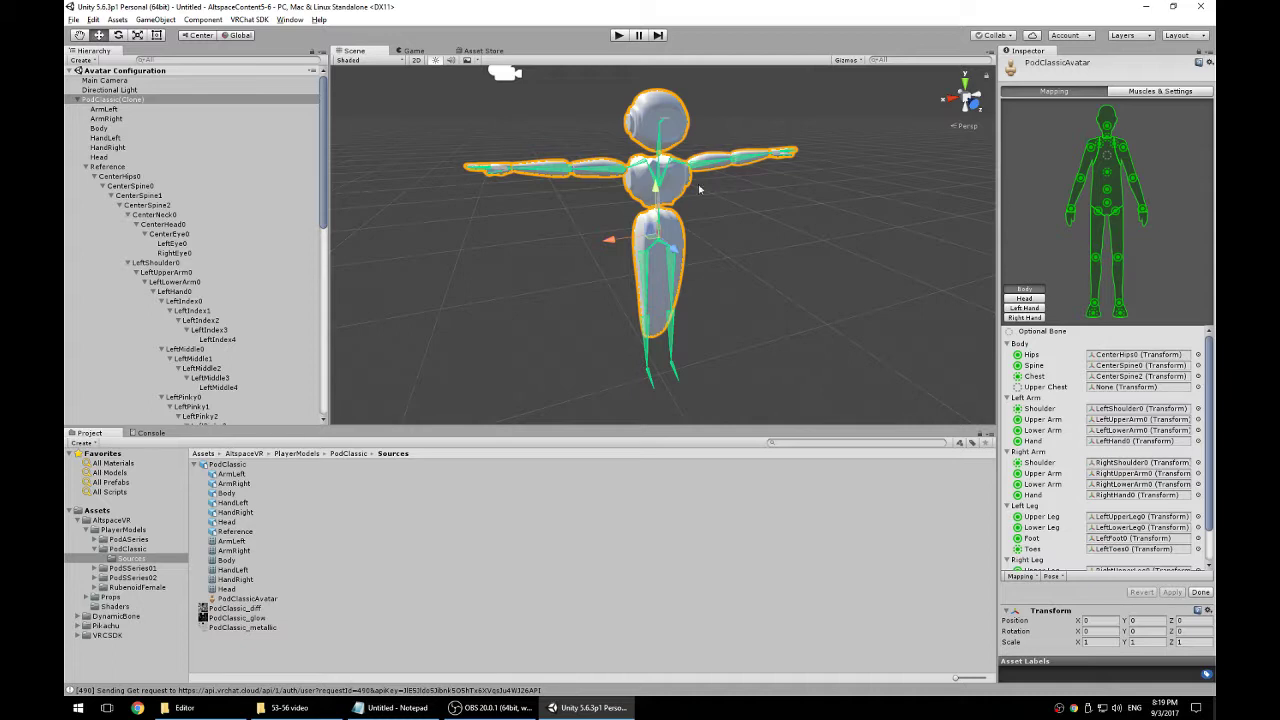
{"action": "left_click", "coordinate": [1199, 376]}
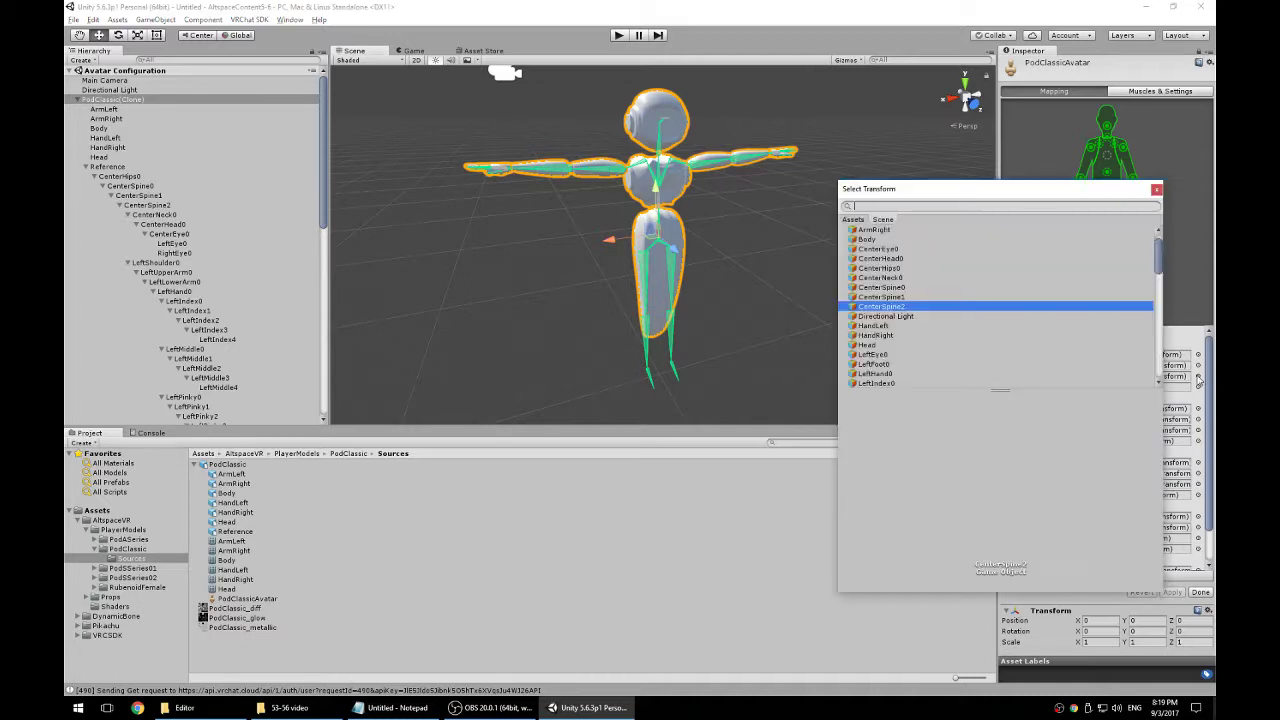
{"action": "left_click", "coordinate": [928, 297]}
{"action": "left_click", "coordinate": [1156, 190]}
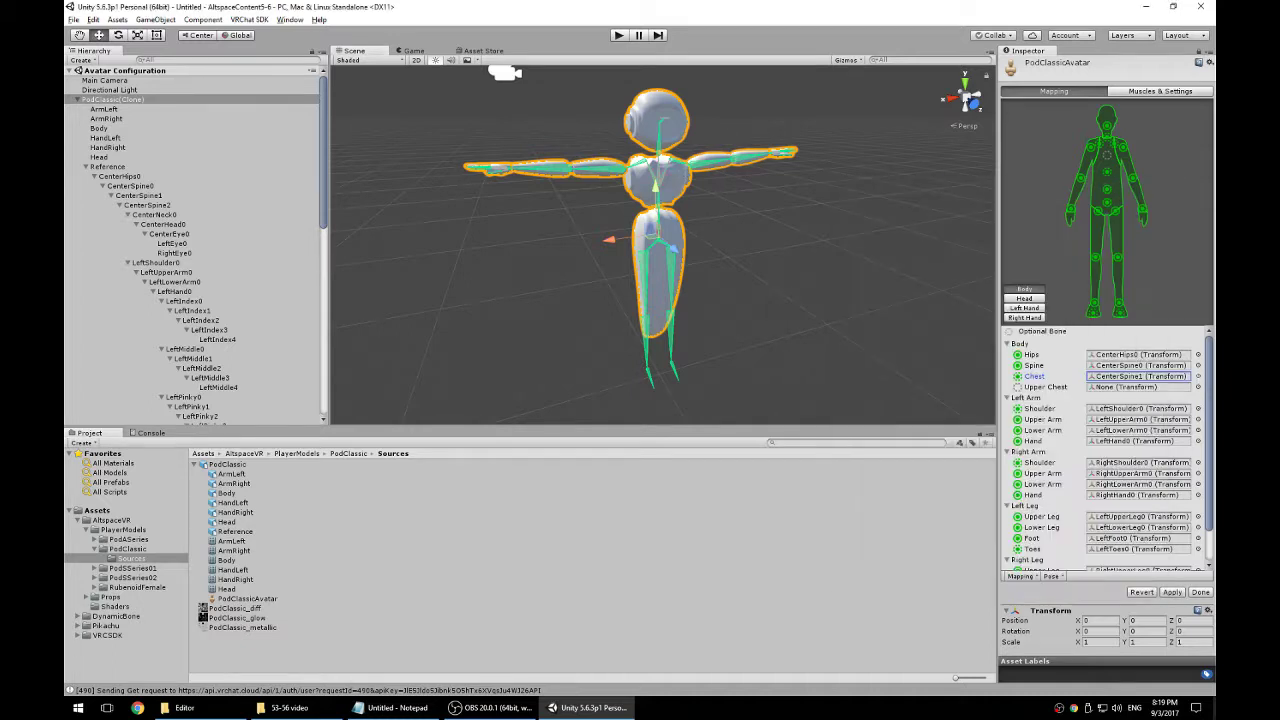
Step: Assign CenterSpine2 as the Upper Chest bone in the body mapping
{"action": "left_click", "coordinate": [1199, 388]}
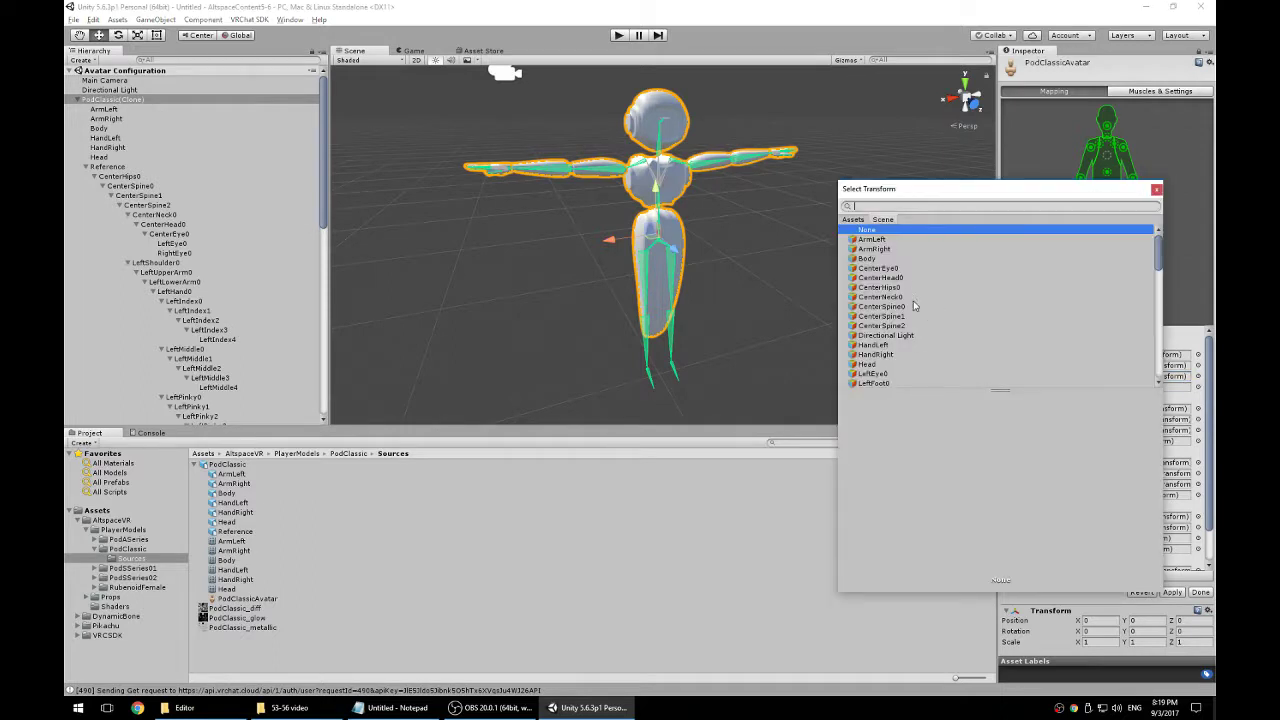
{"action": "type", "text": "upper"}
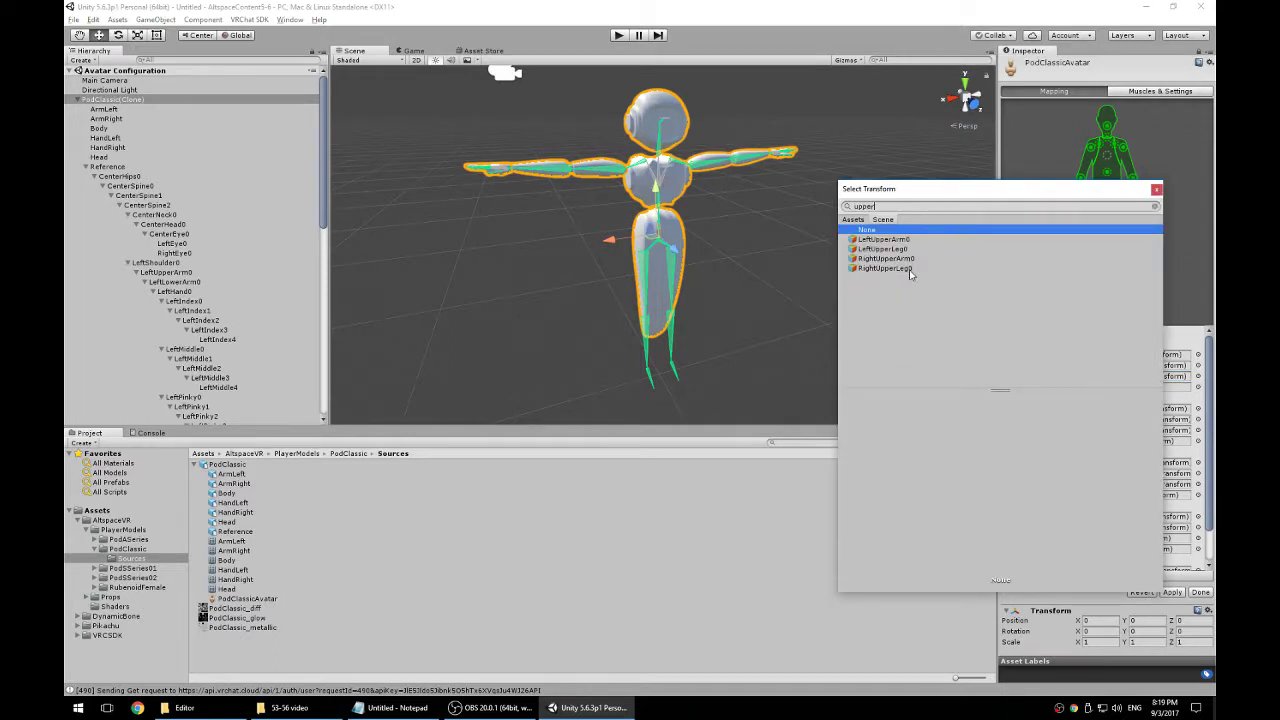
{"action": "key", "text": "BackSpace"}
{"action": "key", "text": "BackSpace"}
{"action": "key", "text": "BackSpace"}
{"action": "key", "text": "BackSpace"}
{"action": "key", "text": "BackSpace"}
{"action": "type", "text": "ches"}
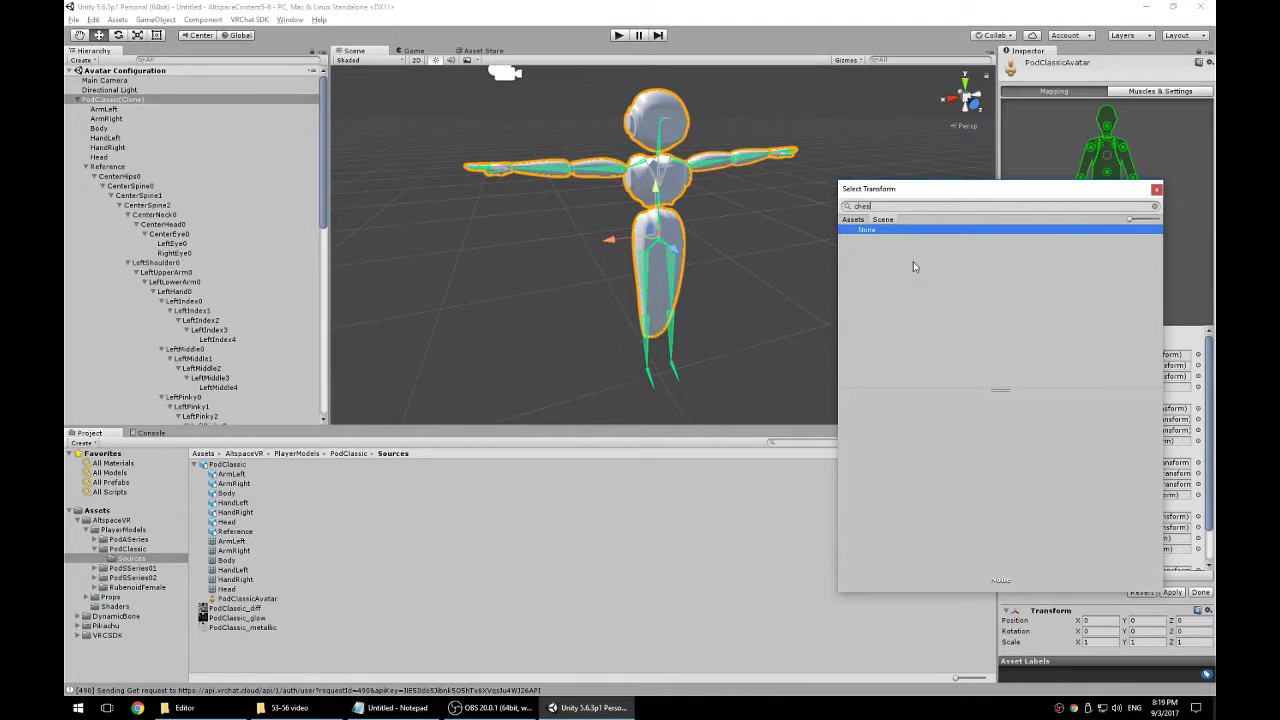
{"action": "left_click_drag", "start_coordinate": [952, 193], "coordinate": [668, 204]}
{"action": "key", "text": "BackSpace"}
{"action": "key", "text": "BackSpace"}
{"action": "key", "text": "BackSpace"}
{"action": "key", "text": "BackSpace"}
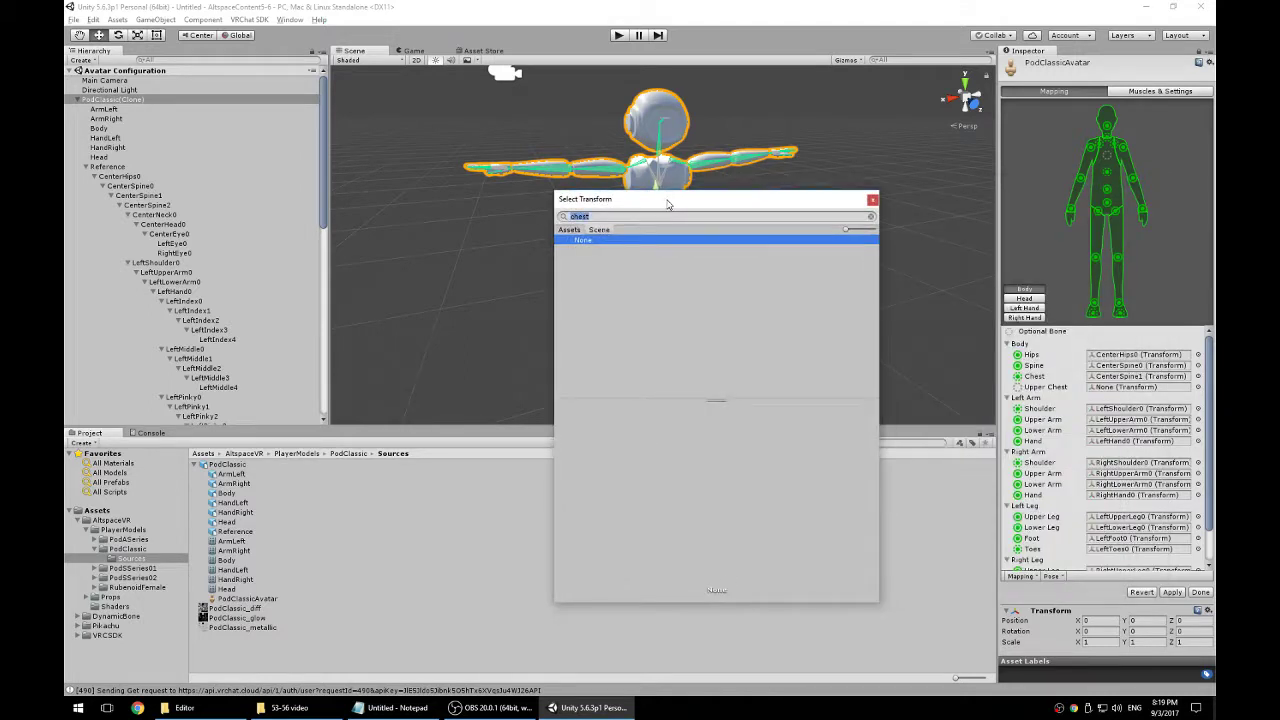
{"action": "type", "text": "enter"}
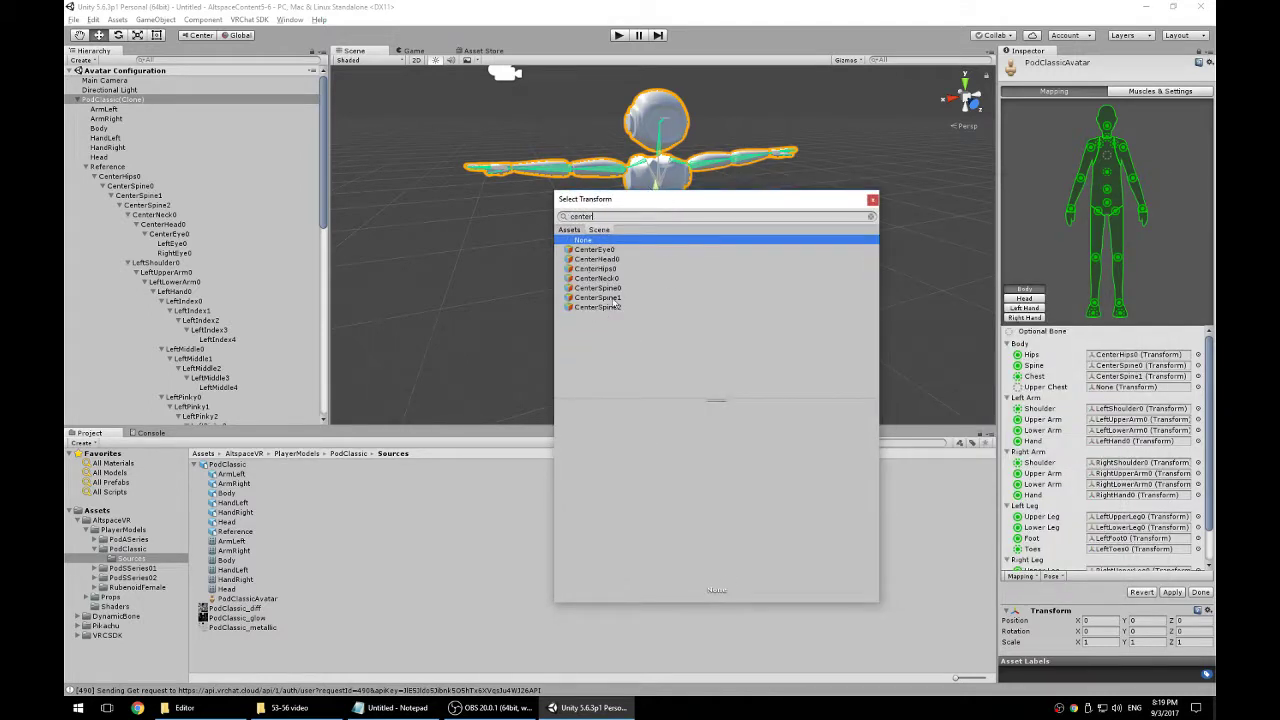
{"action": "left_click", "coordinate": [607, 306]}
{"action": "left_click", "coordinate": [872, 200]}
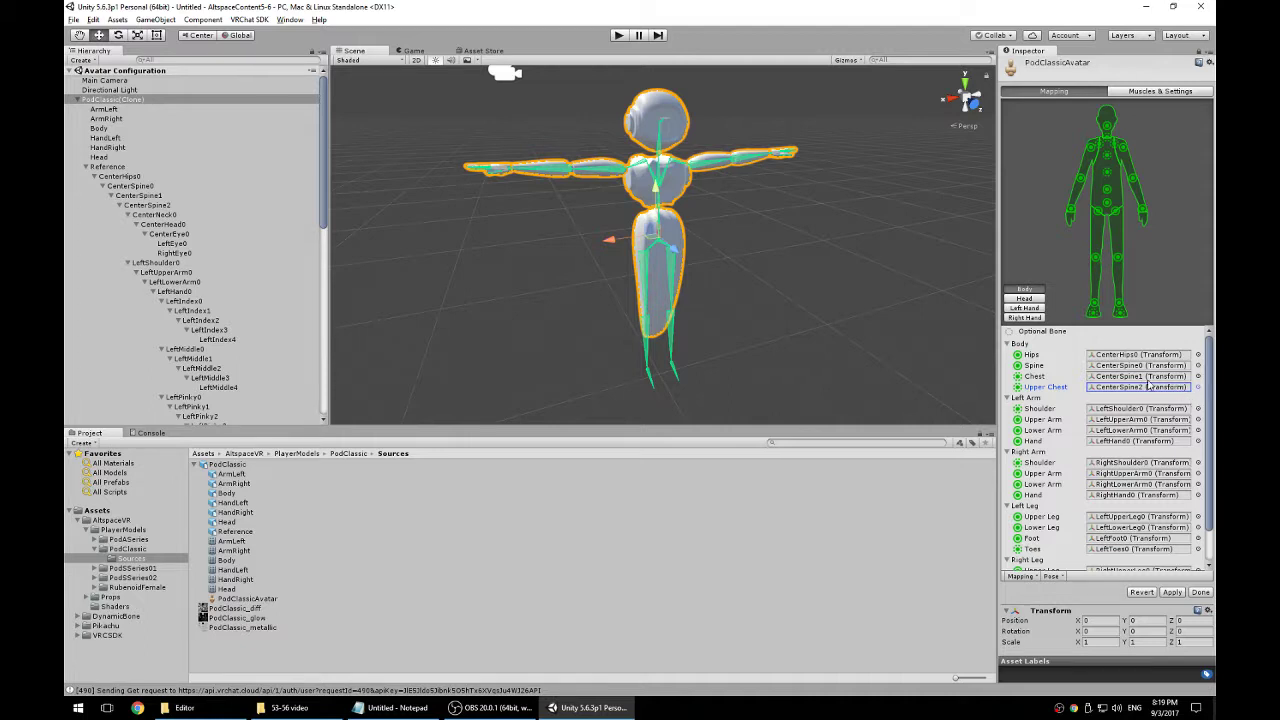
Step: Set Upper Chest to None and Chest to CenterSpine2, and apply the mapping to finish the avatar configuration
{"action": "left_click", "coordinate": [1198, 388]}
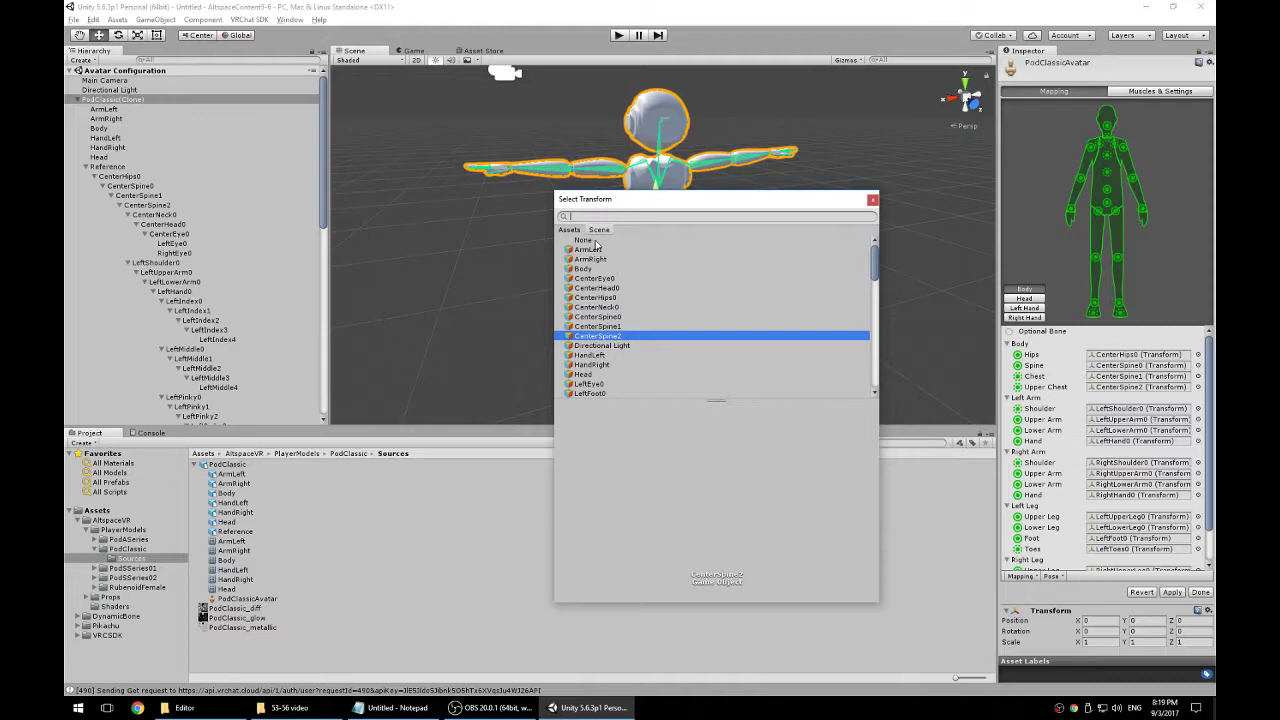
{"action": "left_click", "coordinate": [596, 243]}
{"action": "left_click", "coordinate": [872, 200]}
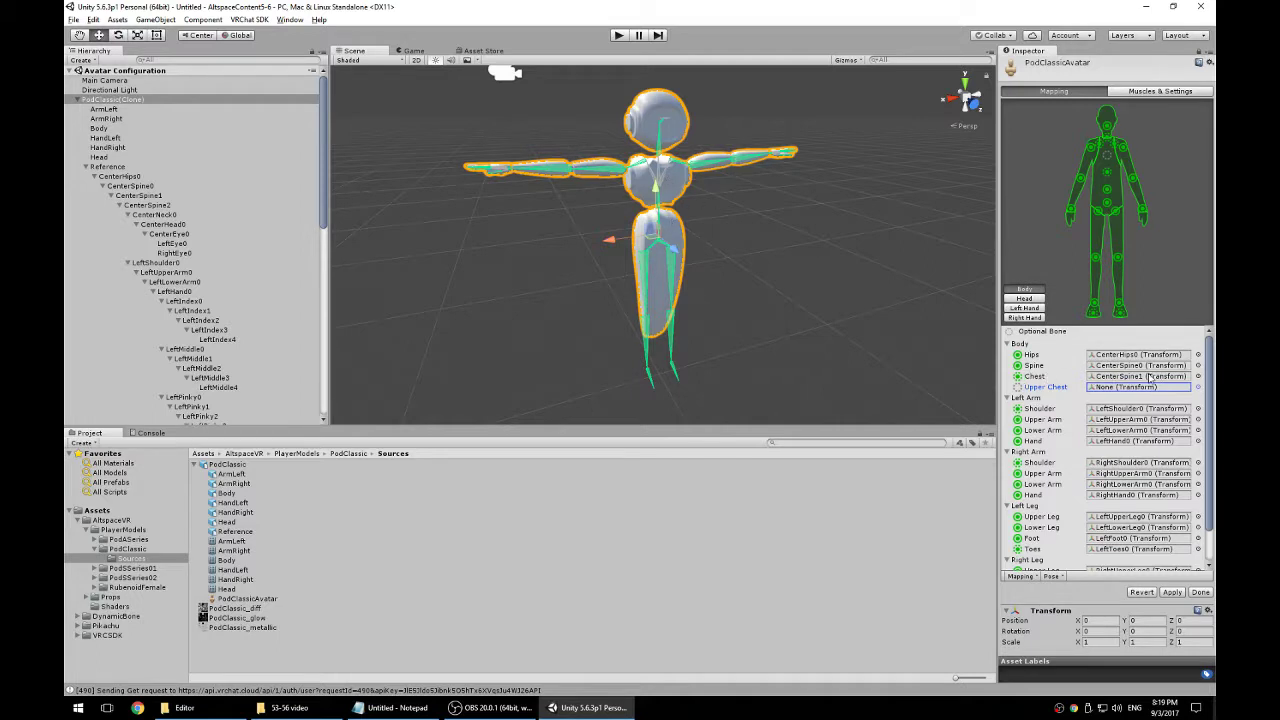
{"action": "left_click", "coordinate": [1198, 376]}
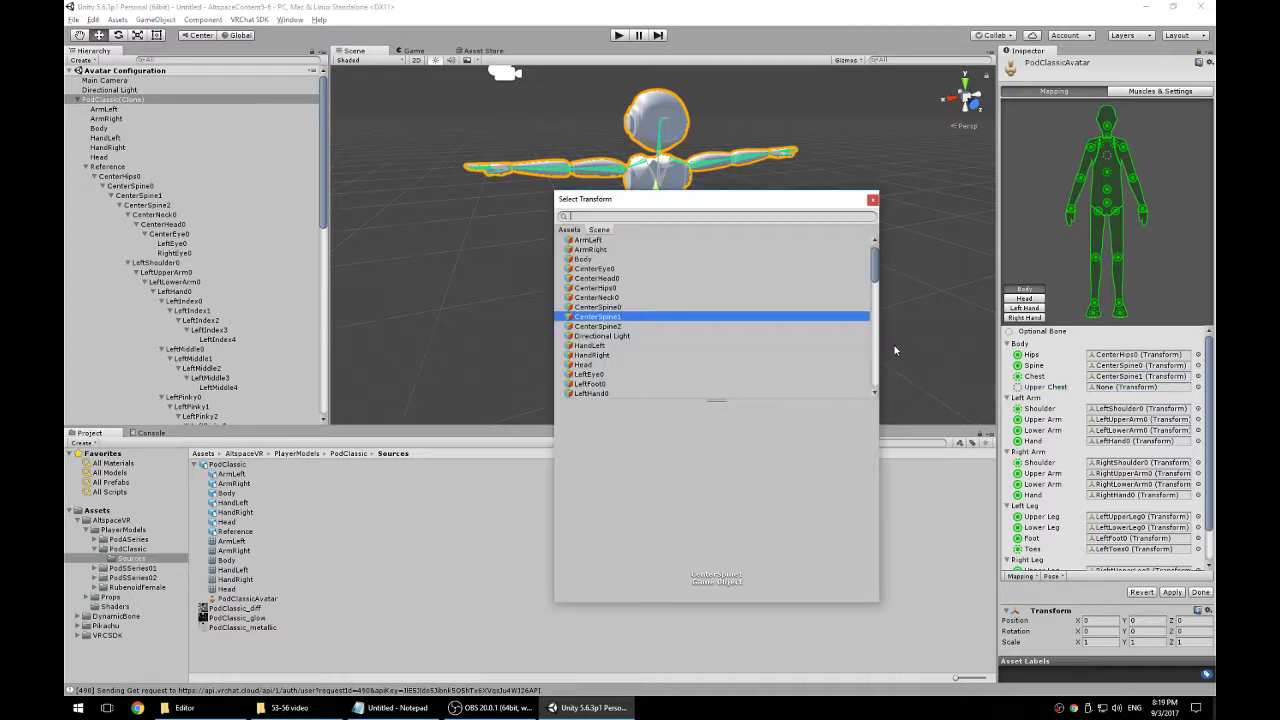
{"action": "left_click", "coordinate": [612, 327]}
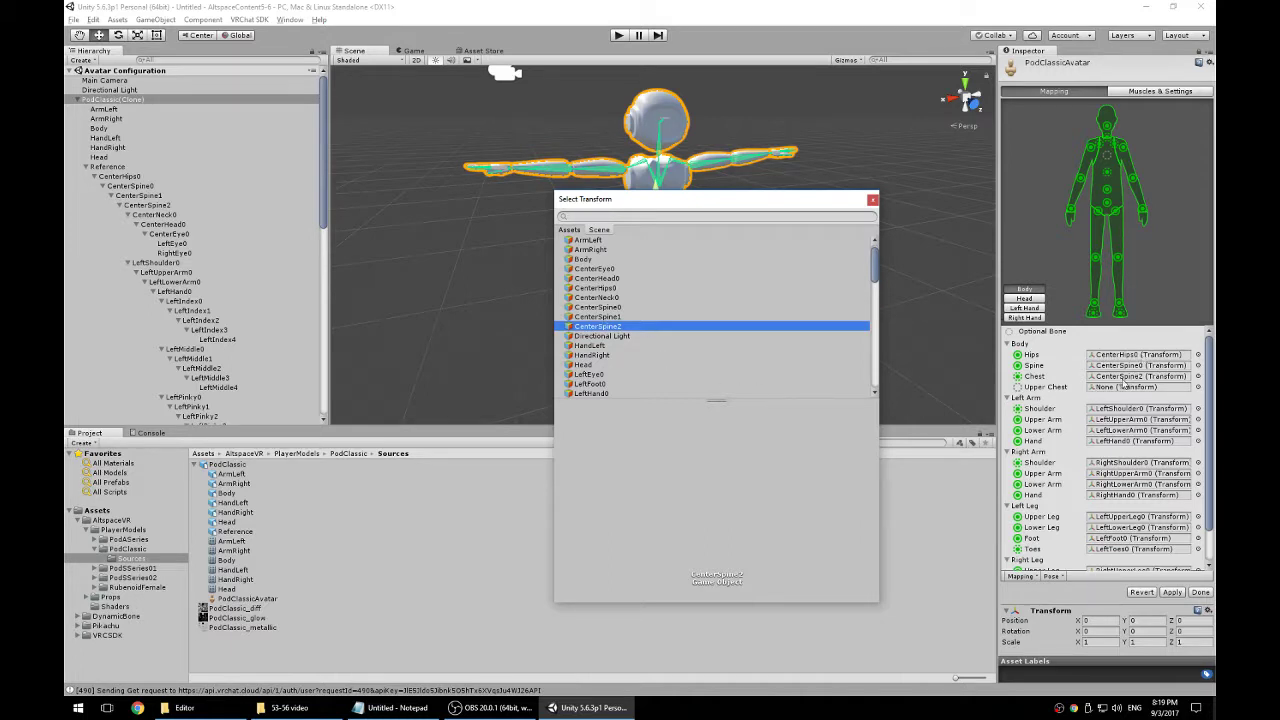
{"action": "left_click", "coordinate": [872, 200]}
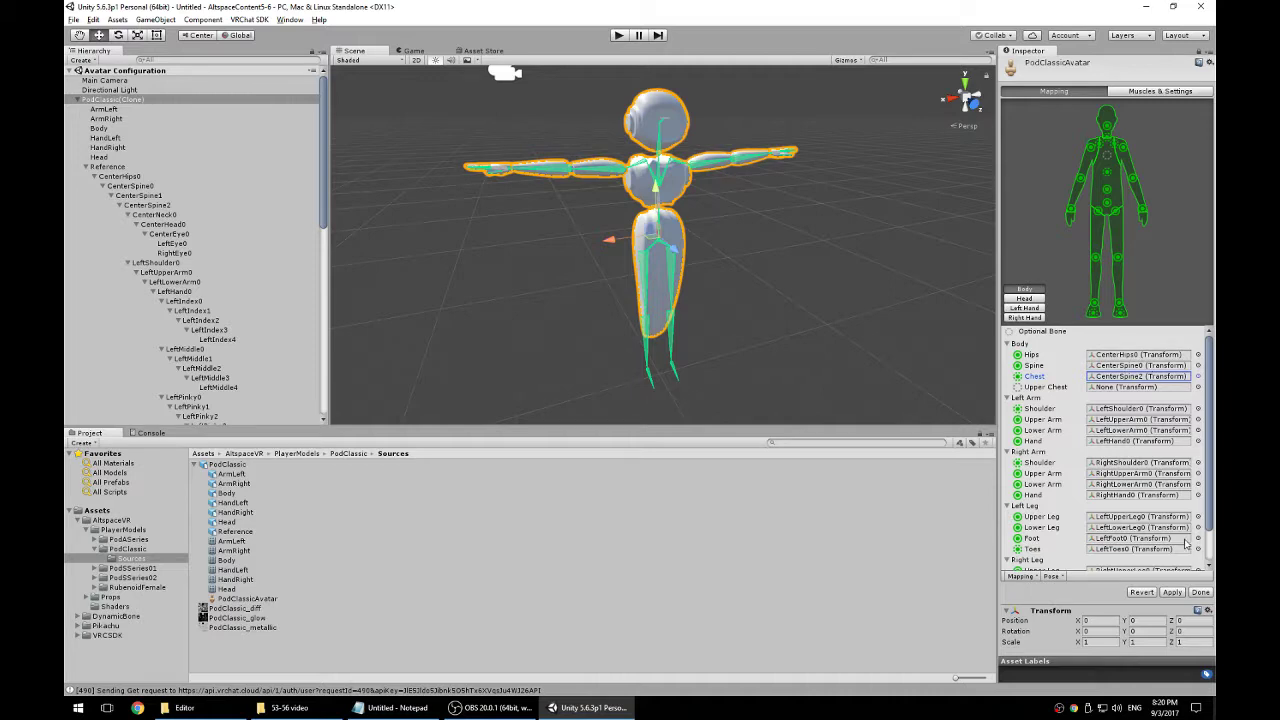
{"action": "left_click", "coordinate": [1170, 594]}
{"action": "left_click", "coordinate": [1200, 593]}
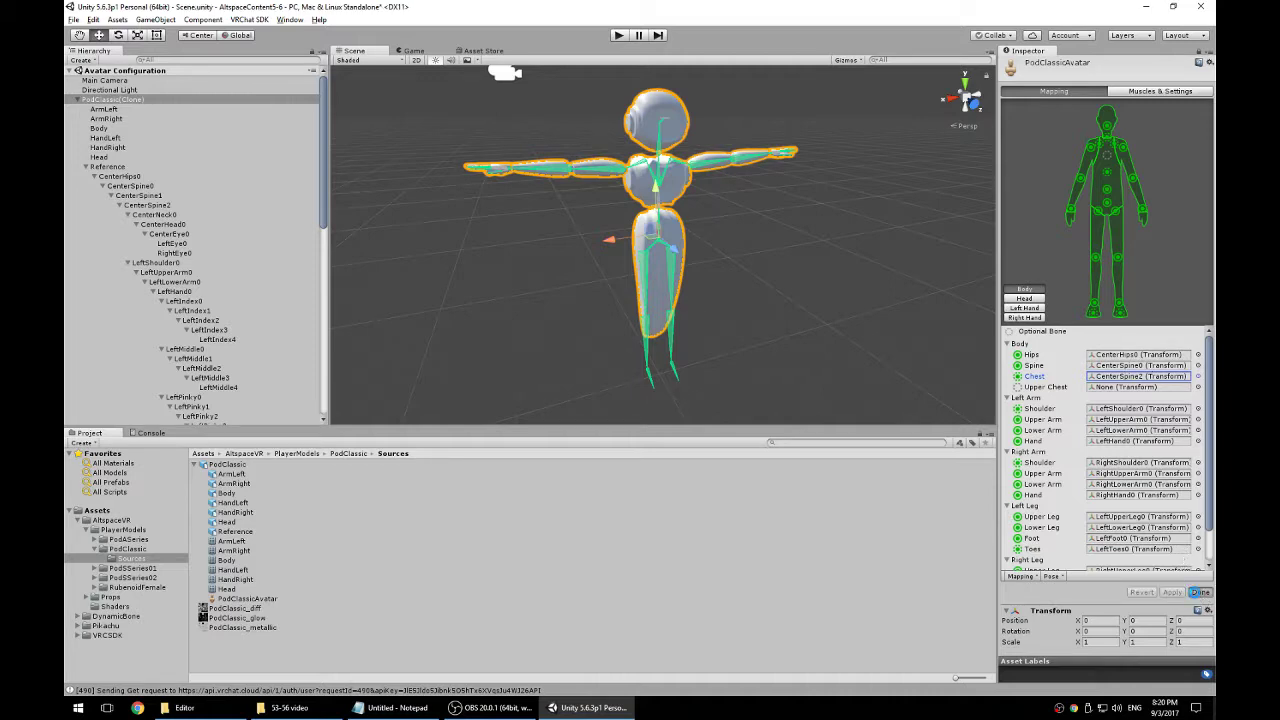
Step: Delete the PodClassic folder from AltspaceVR/PlayerModels and the PodClassic object from the scene
{"action": "scroll", "coordinate": [723, 287], "scroll_direction": "down", "scroll_amount": 10}
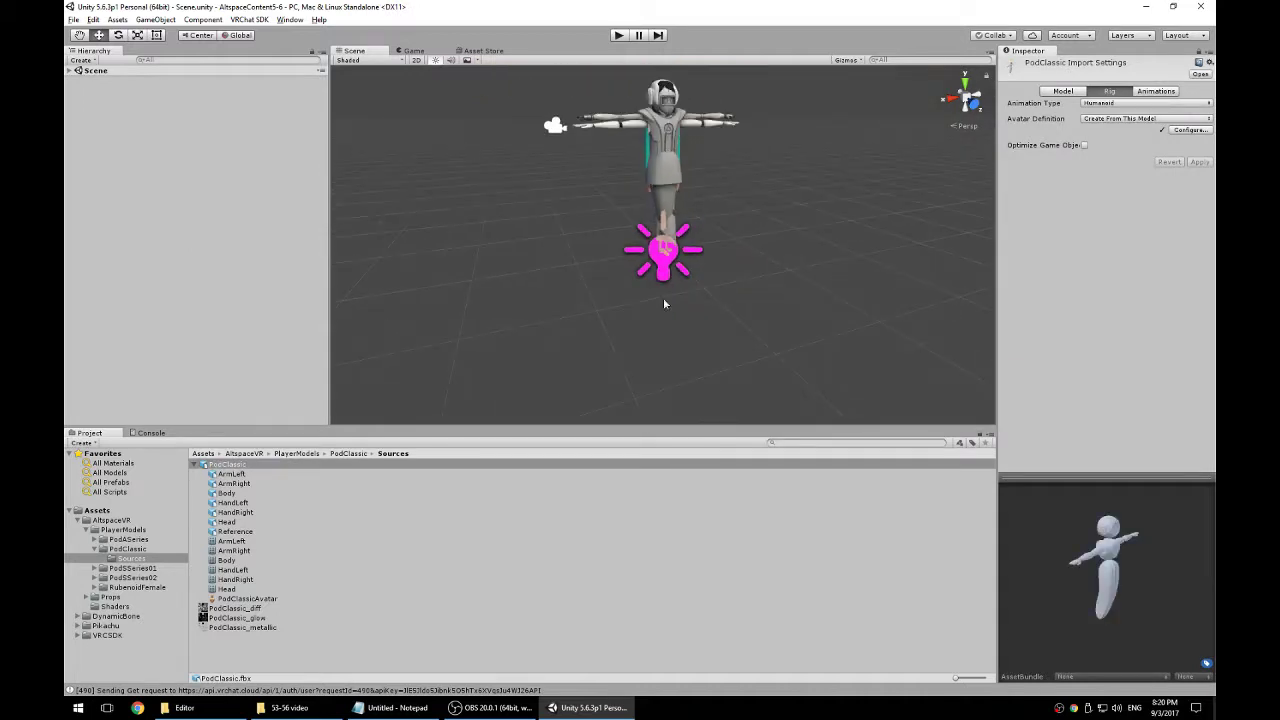
{"action": "left_click_drag", "start_coordinate": [429, 271], "coordinate": [738, 235], "text": "alt"}
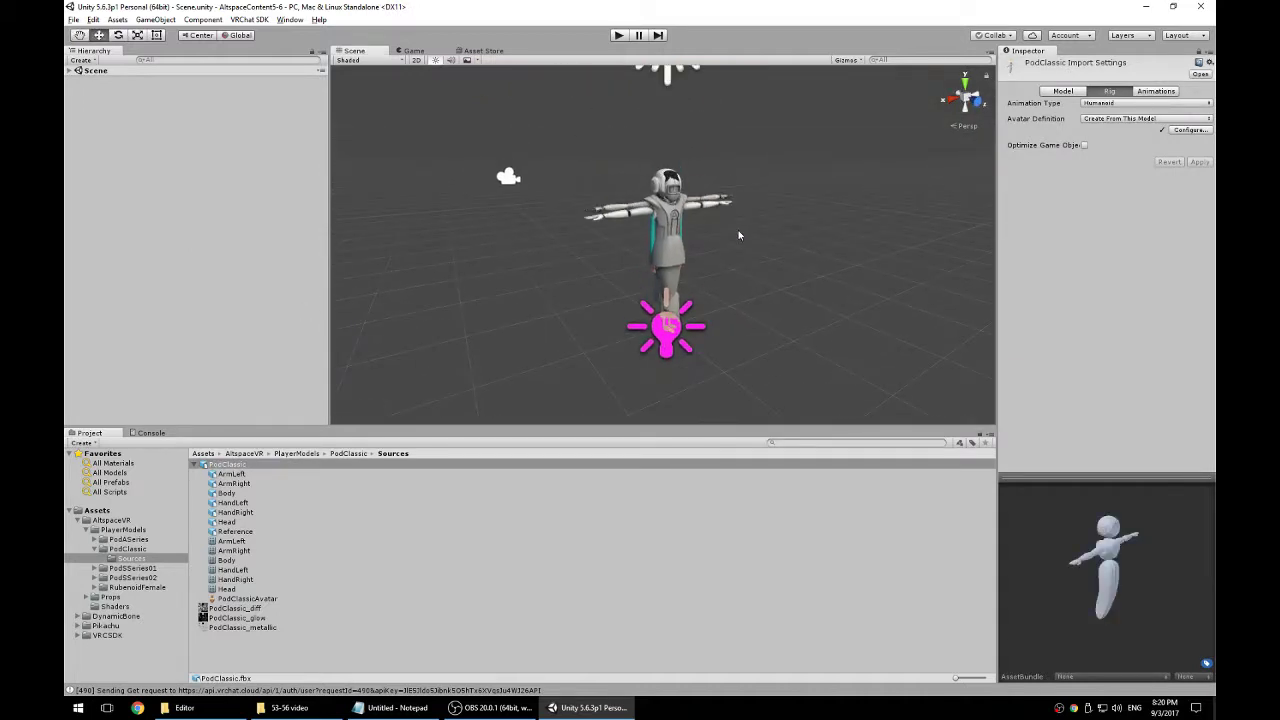
{"action": "scroll", "coordinate": [708, 189], "scroll_direction": "up", "scroll_amount": 3}
{"action": "left_click_drag", "start_coordinate": [705, 188], "coordinate": [715, 220], "text": "alt"}
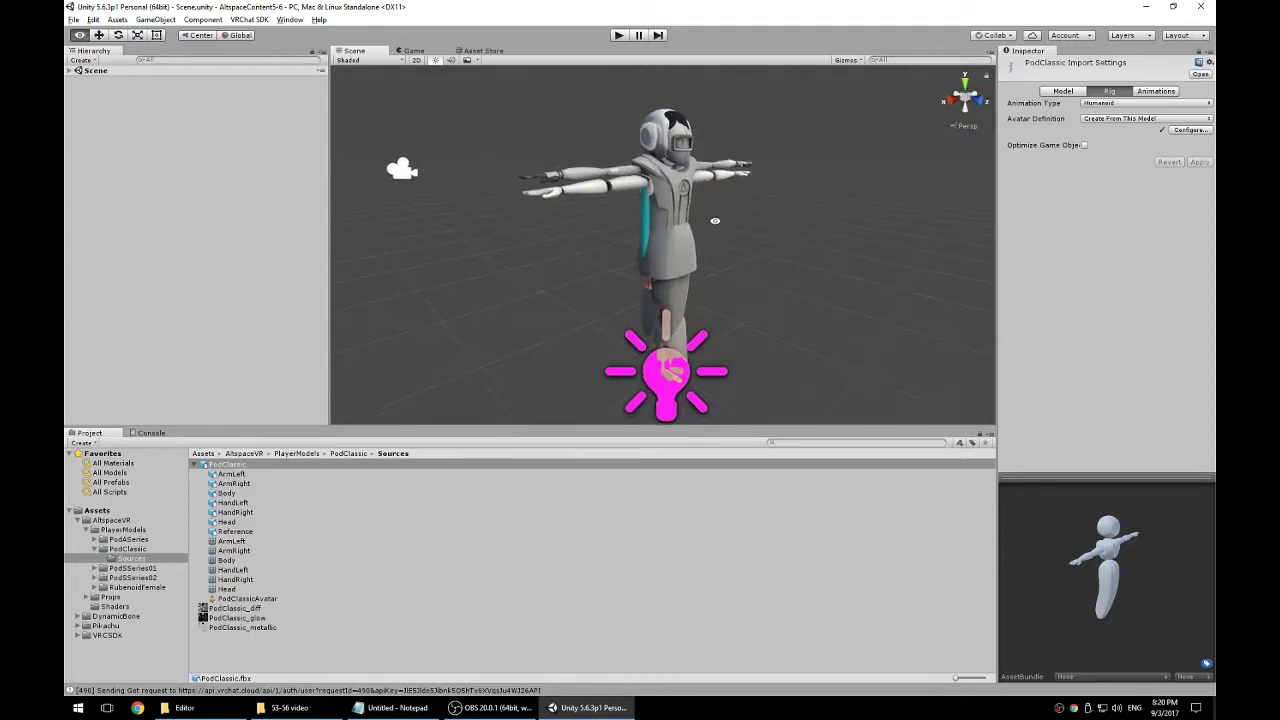
{"action": "left_click", "coordinate": [72, 70]}
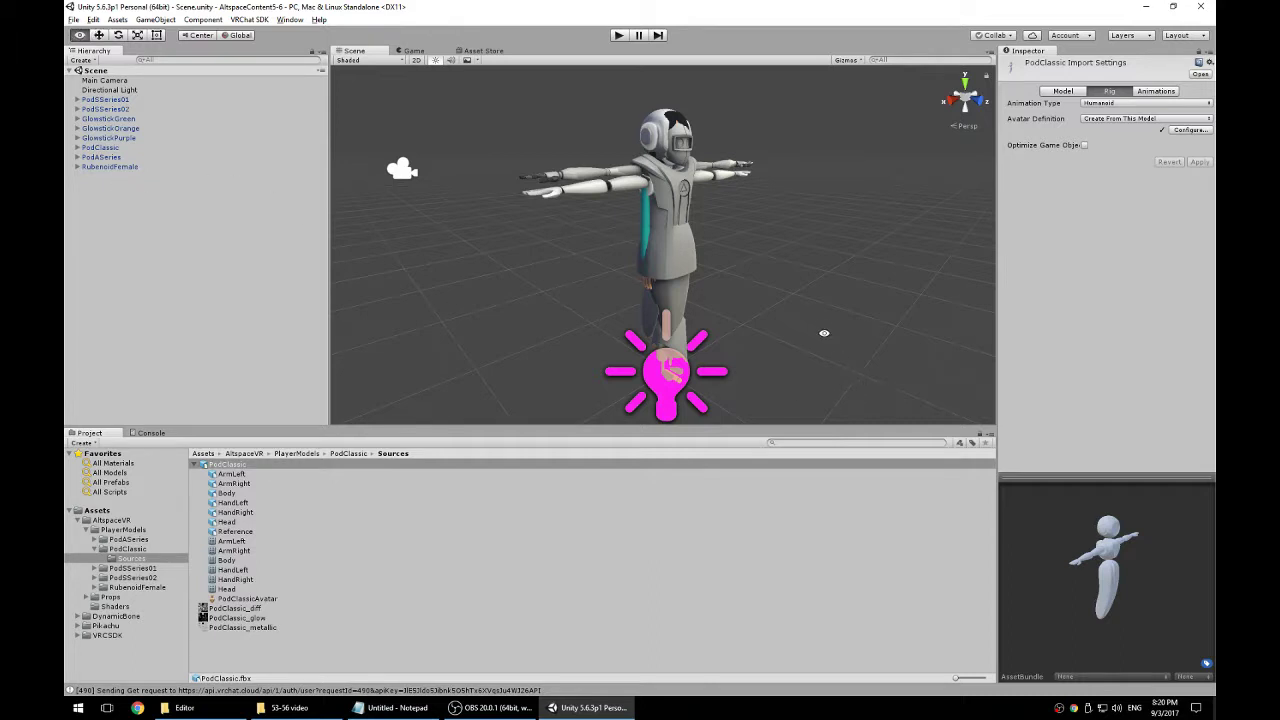
{"action": "left_click_drag", "start_coordinate": [824, 333], "coordinate": [743, 309], "text": "alt"}
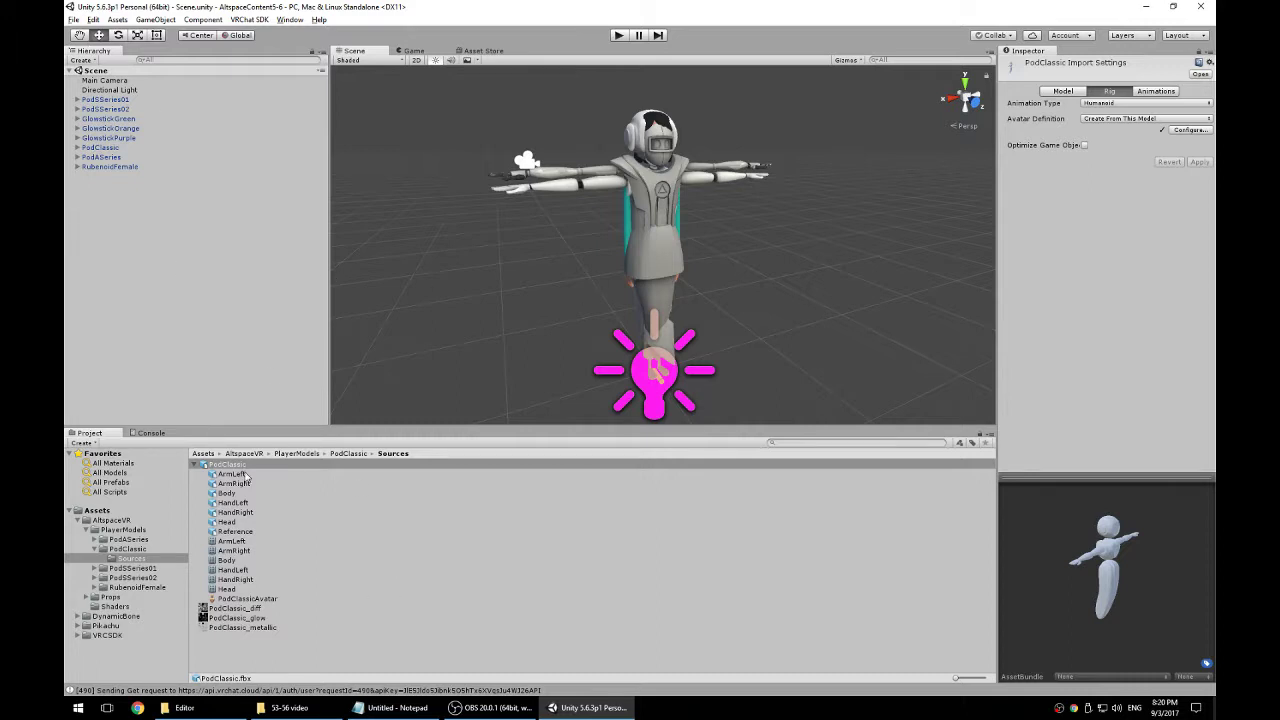
{"action": "left_click", "coordinate": [314, 457]}
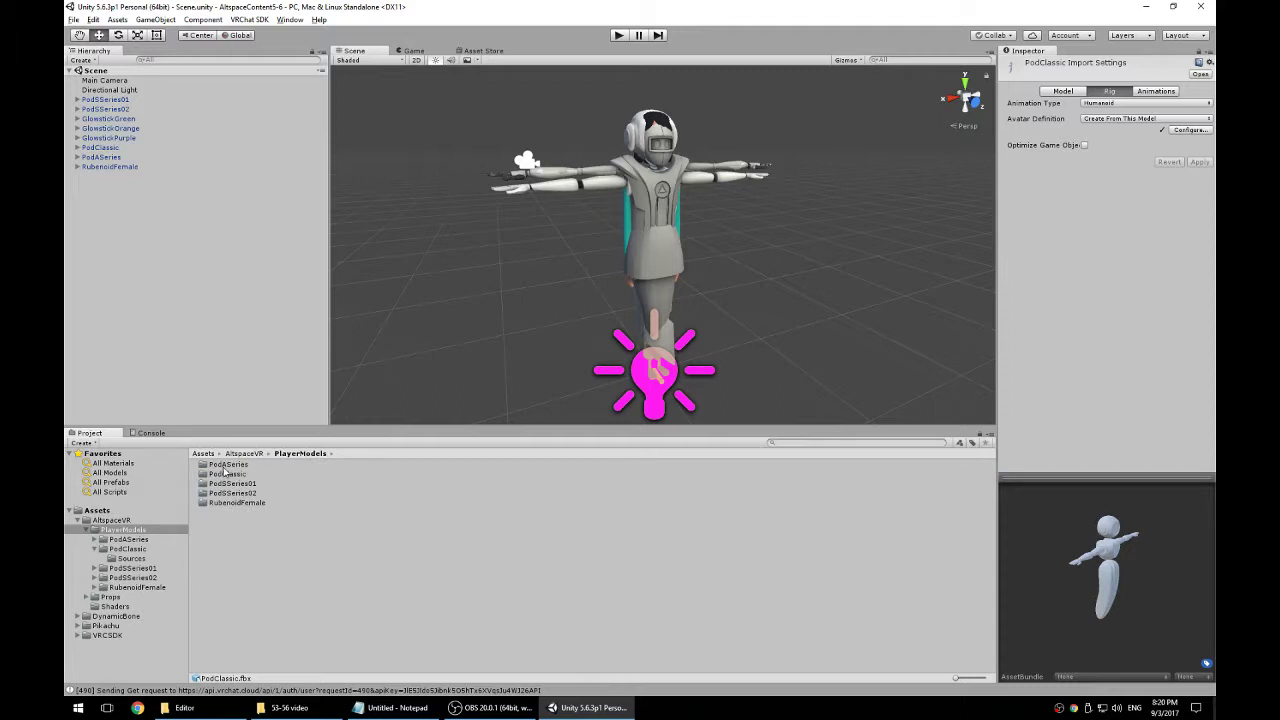
{"action": "left_click", "coordinate": [232, 475]}
{"action": "key", "text": "Delete"}
{"action": "left_click", "coordinate": [670, 380]}
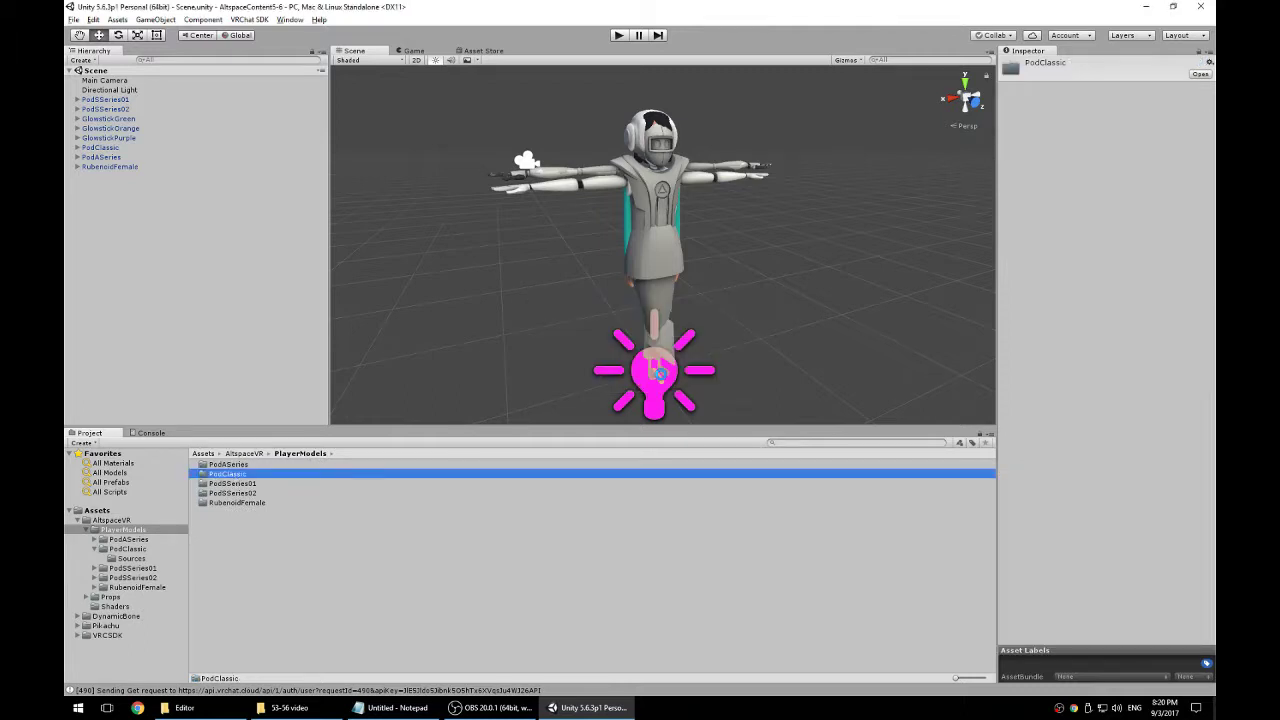
{"action": "left_click", "coordinate": [114, 147]}
{"action": "key", "text": "Delete"}
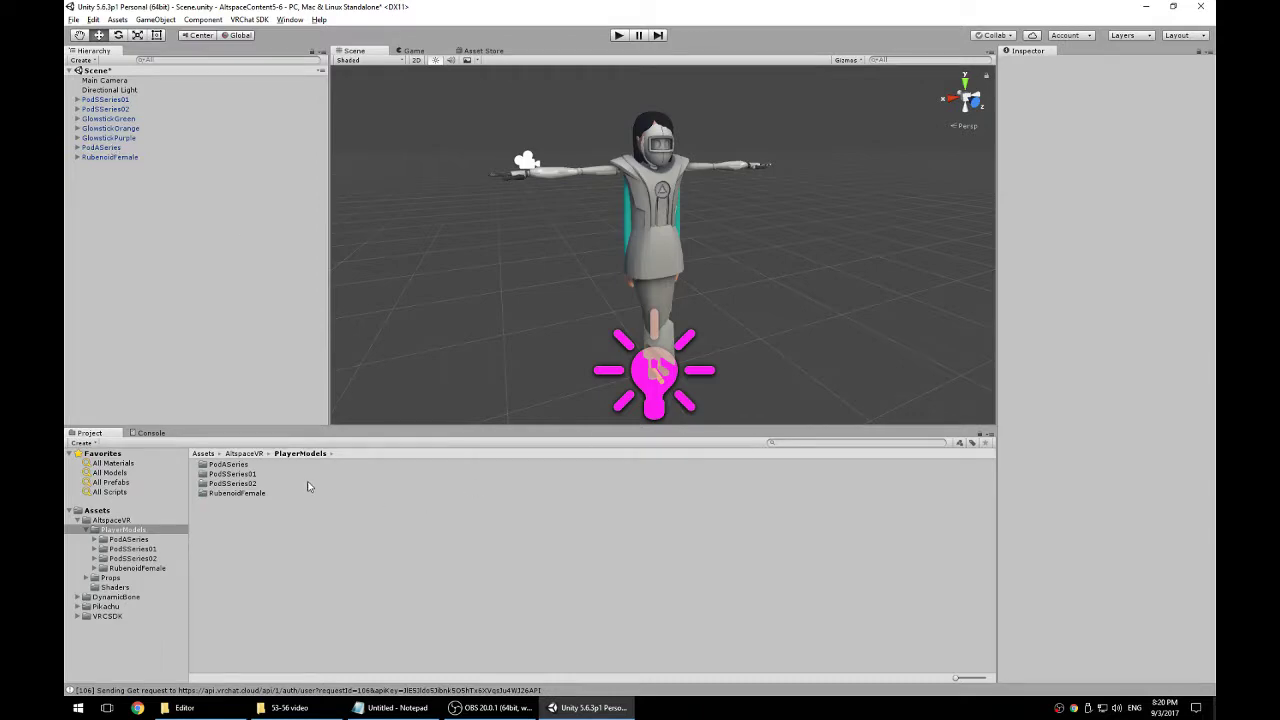
Step: Delete all remaining player models and glowsticks from the scene, from PodSSeries01 through RubenoidFemale
{"action": "key", "text": "alt+Tab"}
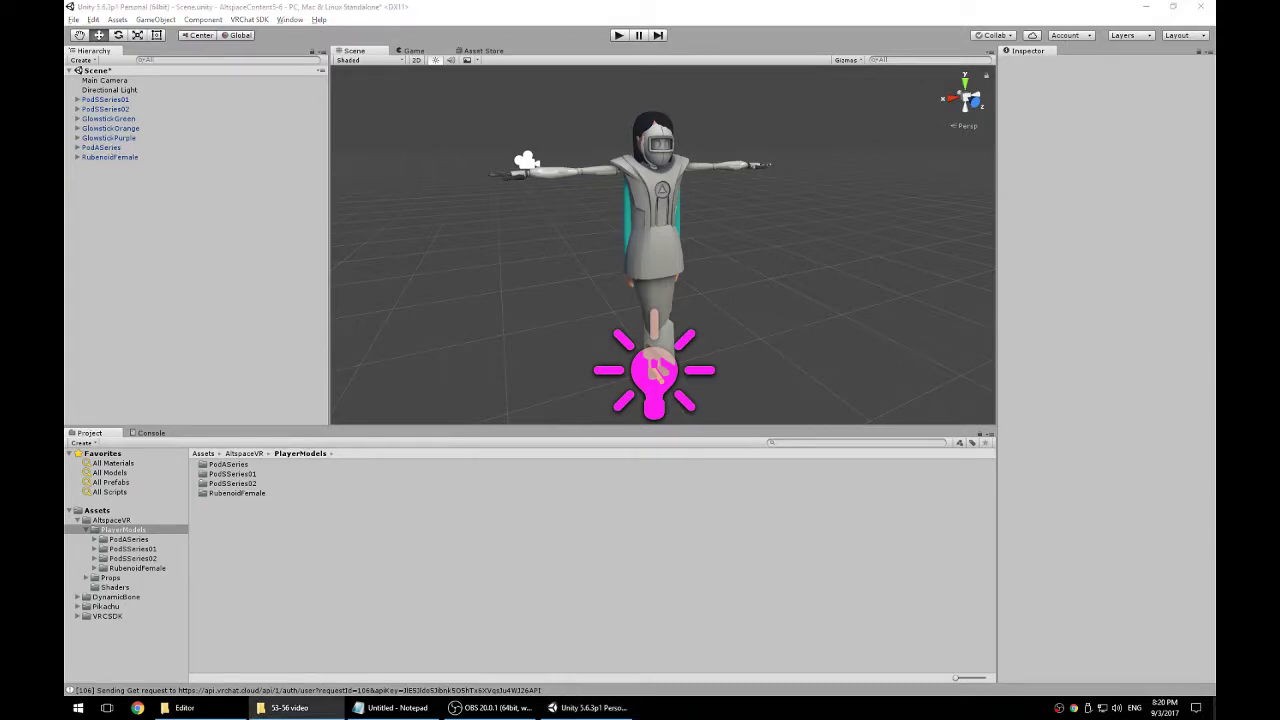
{"action": "key", "text": "Return"}
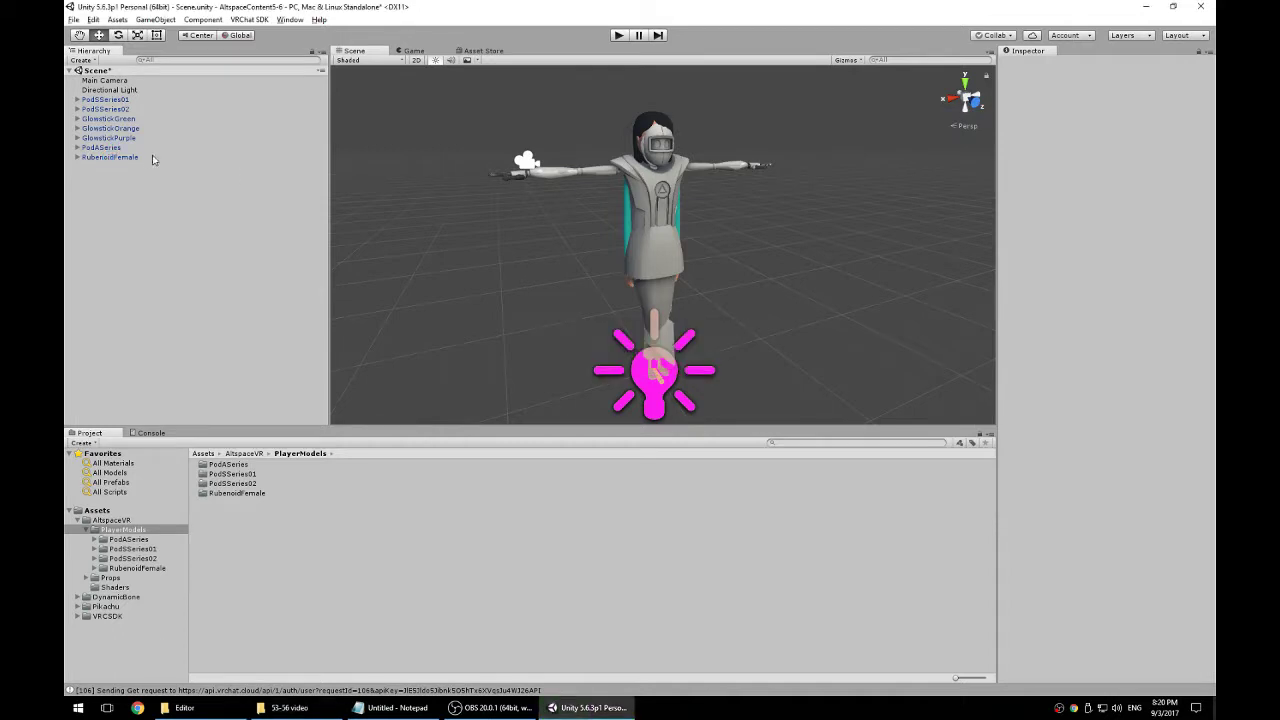
{"action": "left_click", "coordinate": [110, 157]}
{"action": "left_click", "coordinate": [104, 99], "text": "shift"}
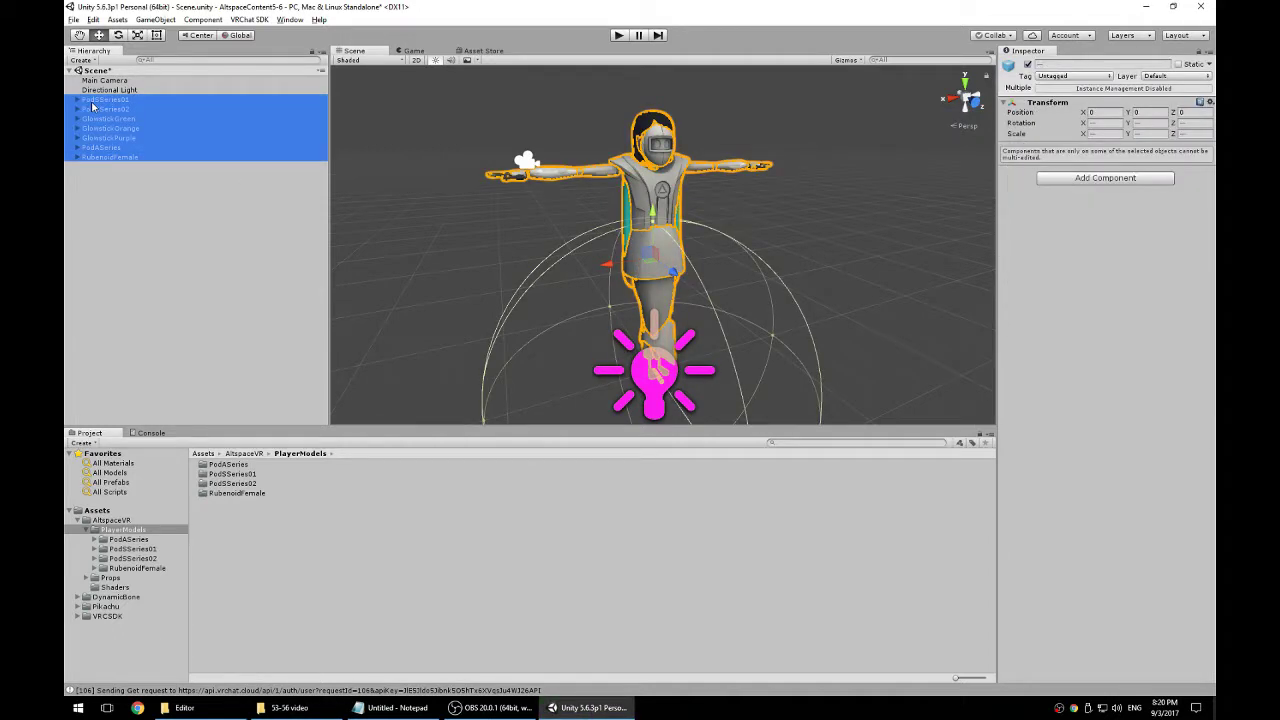
{"action": "key", "text": "Delete"}
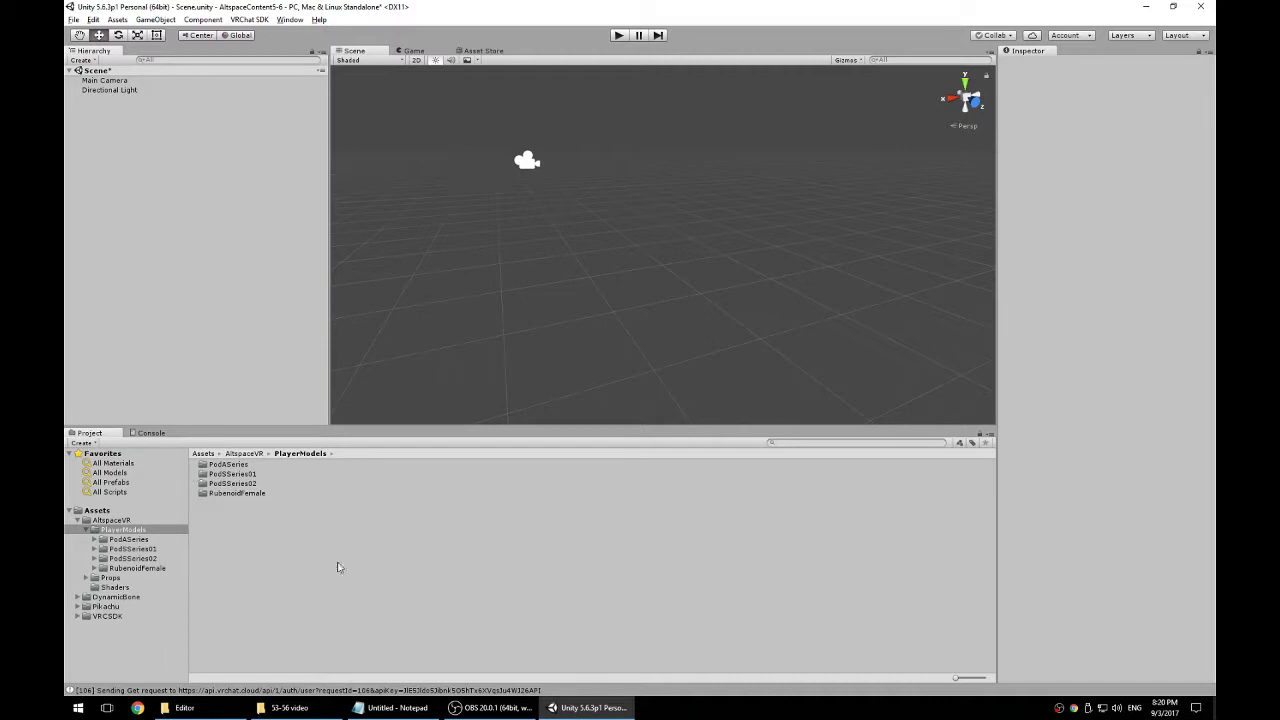
Step: Import PodClassic_v0-2.unitypackage from the 53-56 video folder into the project
{"action": "left_click", "coordinate": [283, 708]}
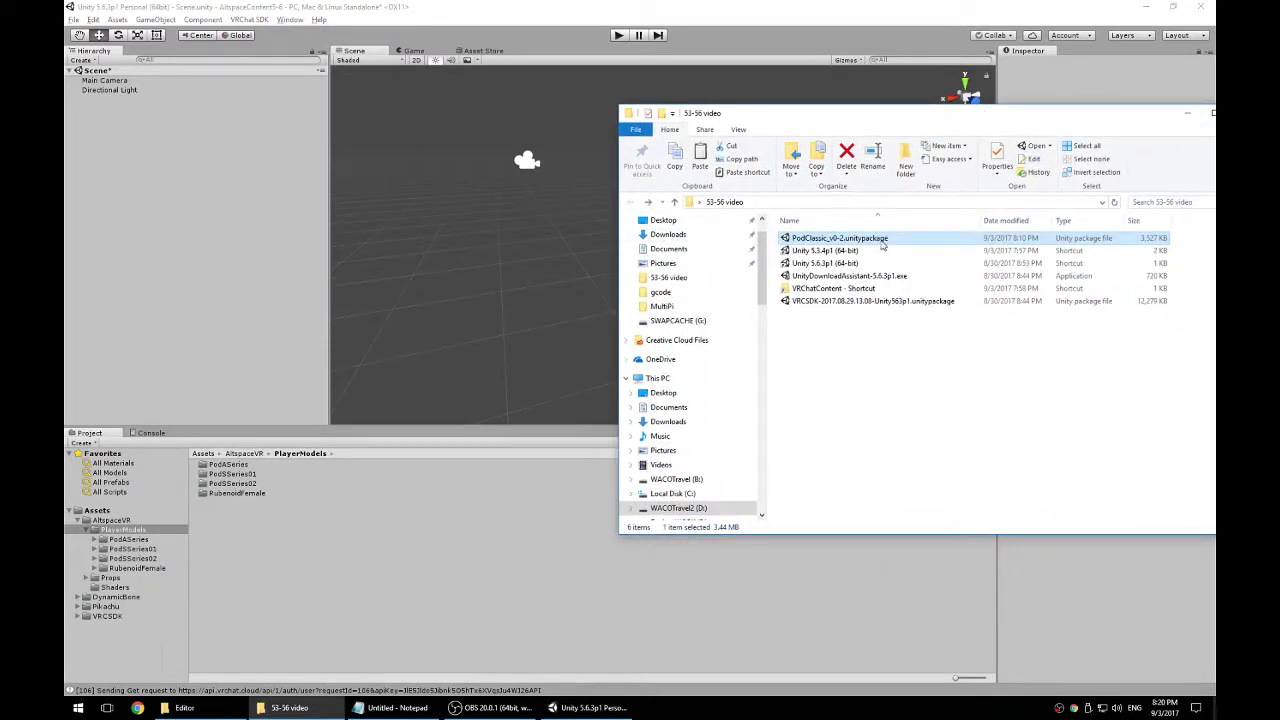
{"action": "double_click", "coordinate": [851, 240]}
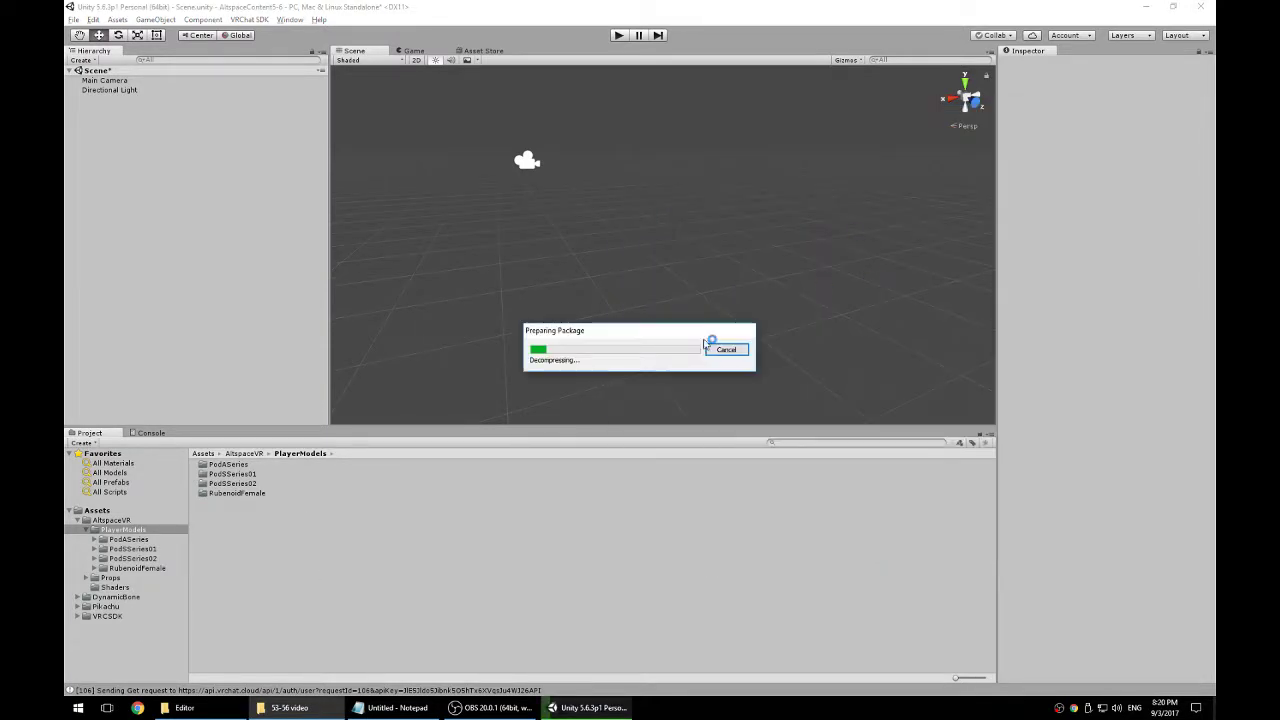
{"action": "left_click", "coordinate": [811, 472]}
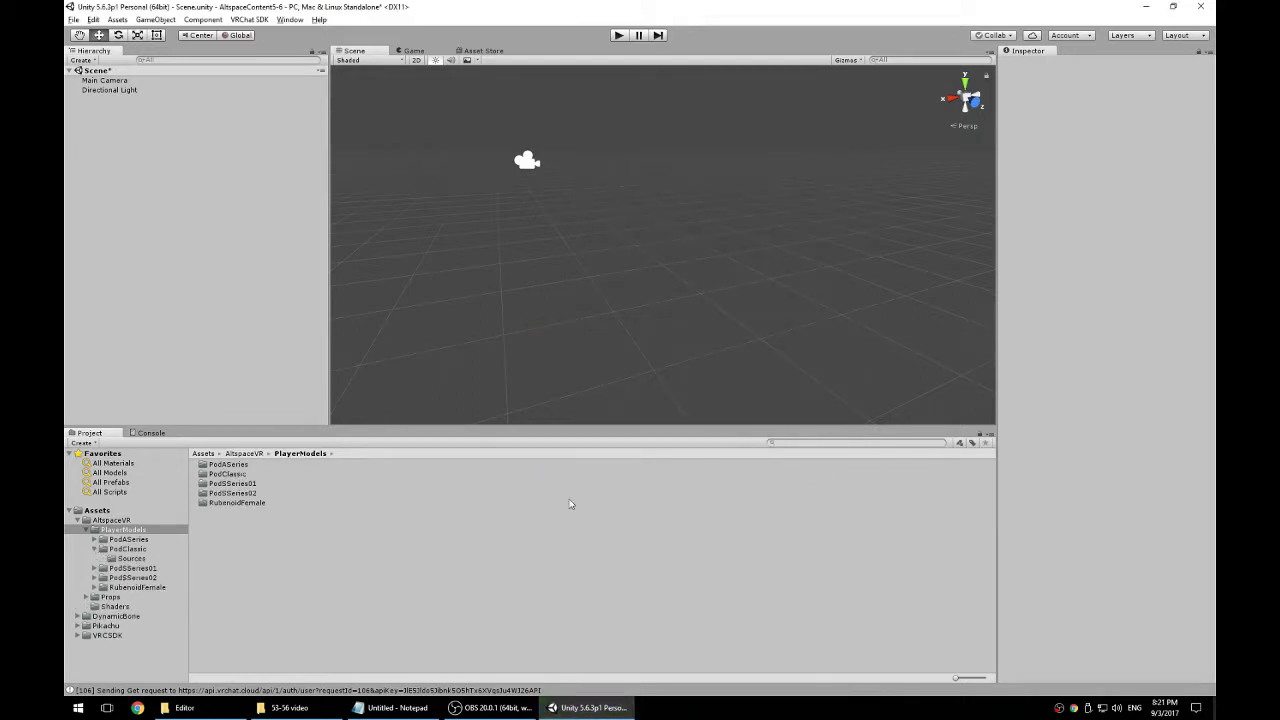
Step: Place the PodClassic prefab from AltspaceVR/PlayerModels/PodClassic in the scene and inspect its avatar components
{"action": "double_click", "coordinate": [205, 474]}
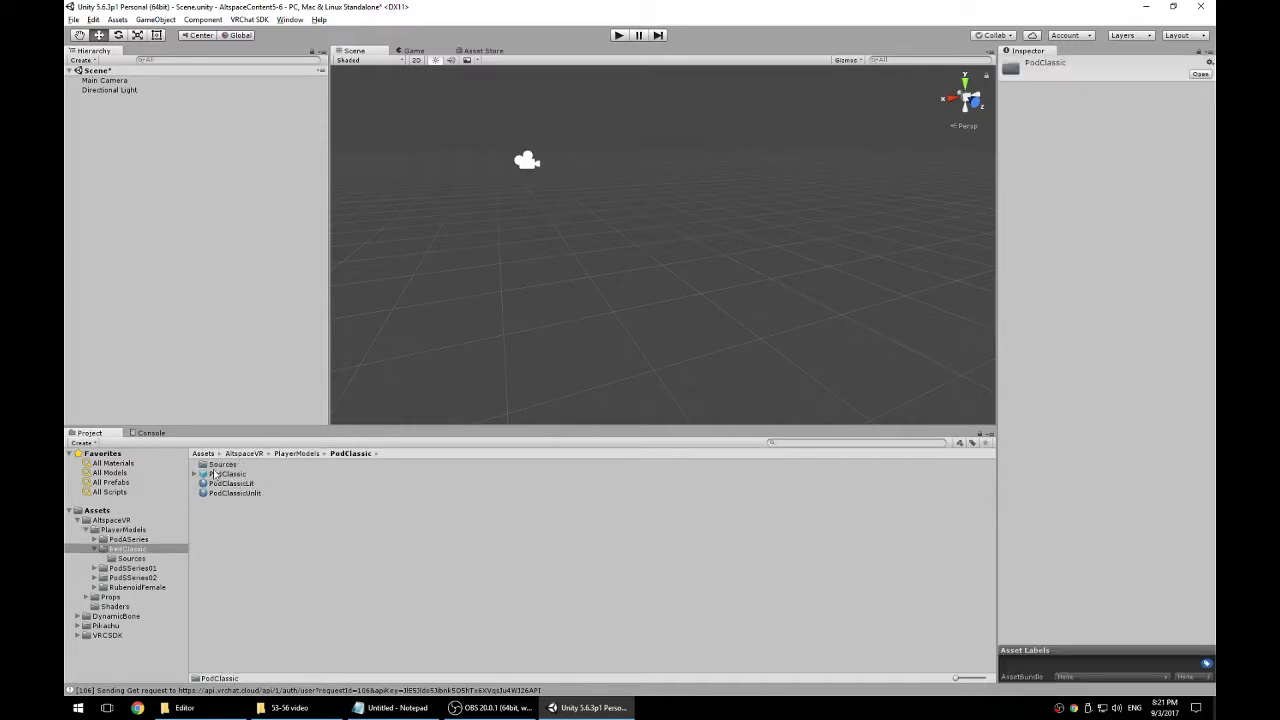
{"action": "left_click_drag", "start_coordinate": [253, 390], "coordinate": [209, 263]}
{"action": "left_click", "coordinate": [228, 473]}
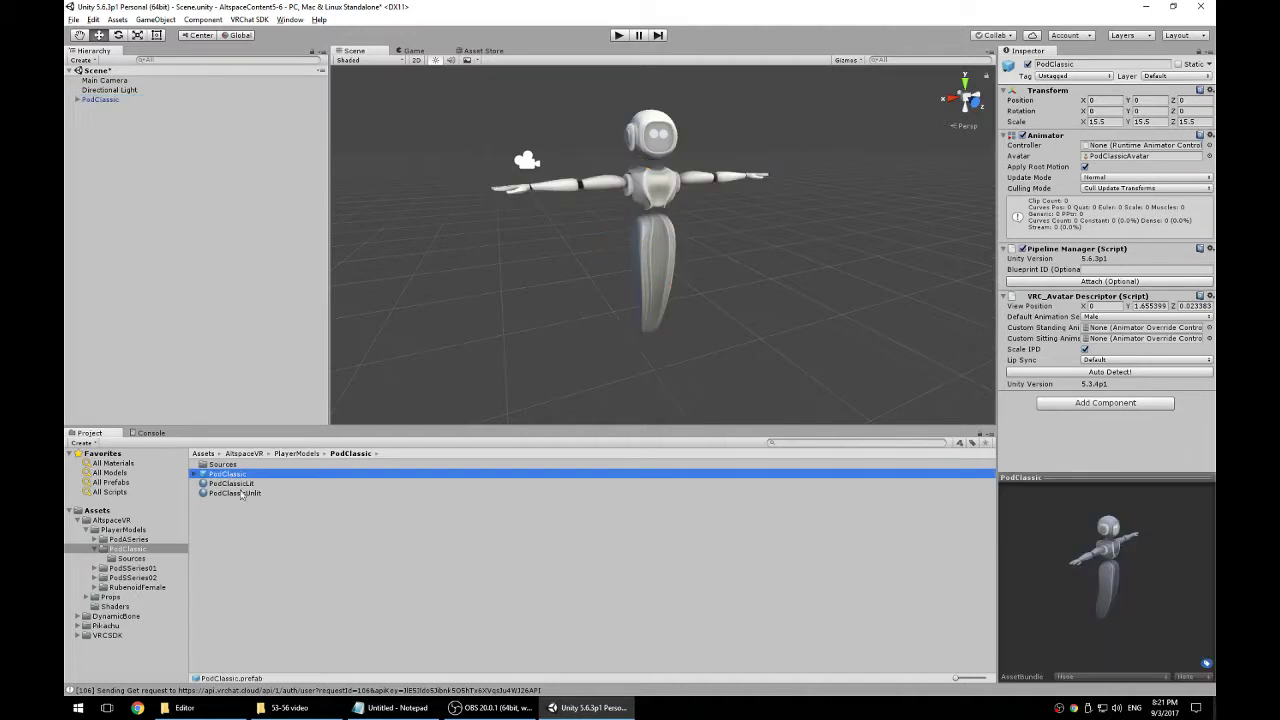
{"action": "left_click", "coordinate": [118, 104]}
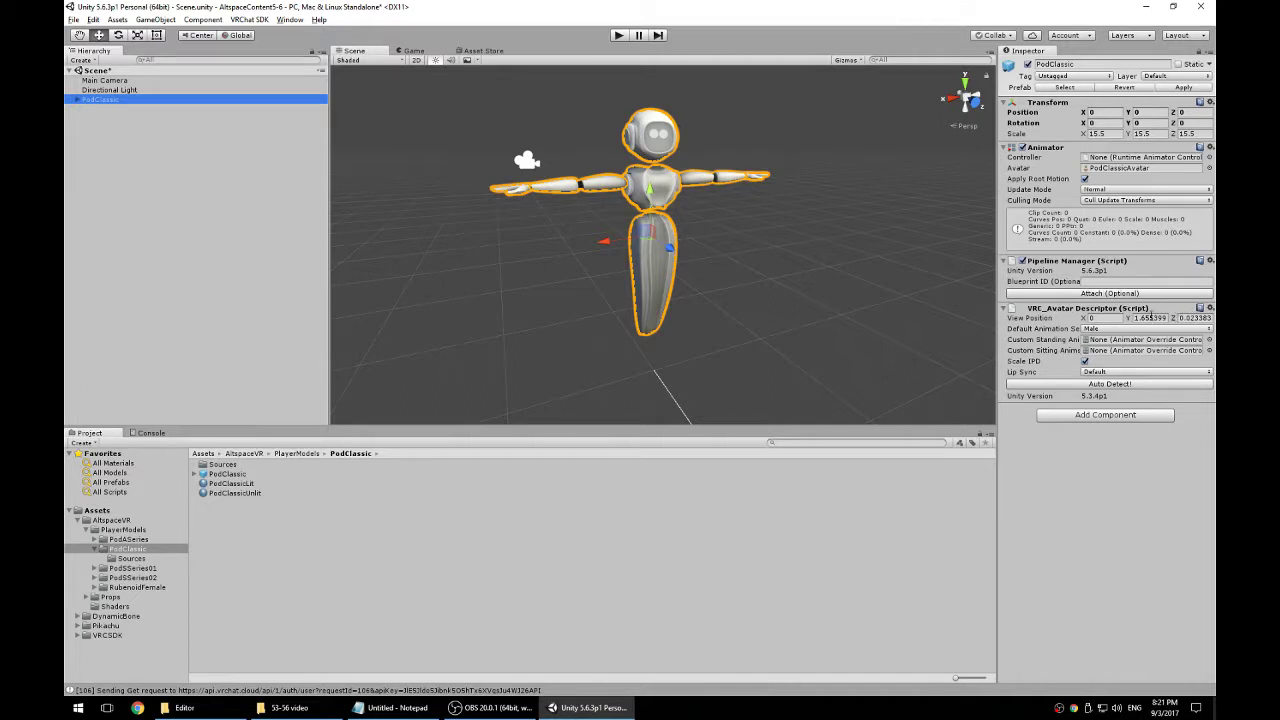
Step: Check PodClassic's avatar options in the VRChat SDK build control panel and close it
{"action": "left_click", "coordinate": [483, 269]}
{"action": "left_click", "coordinate": [240, 19]}
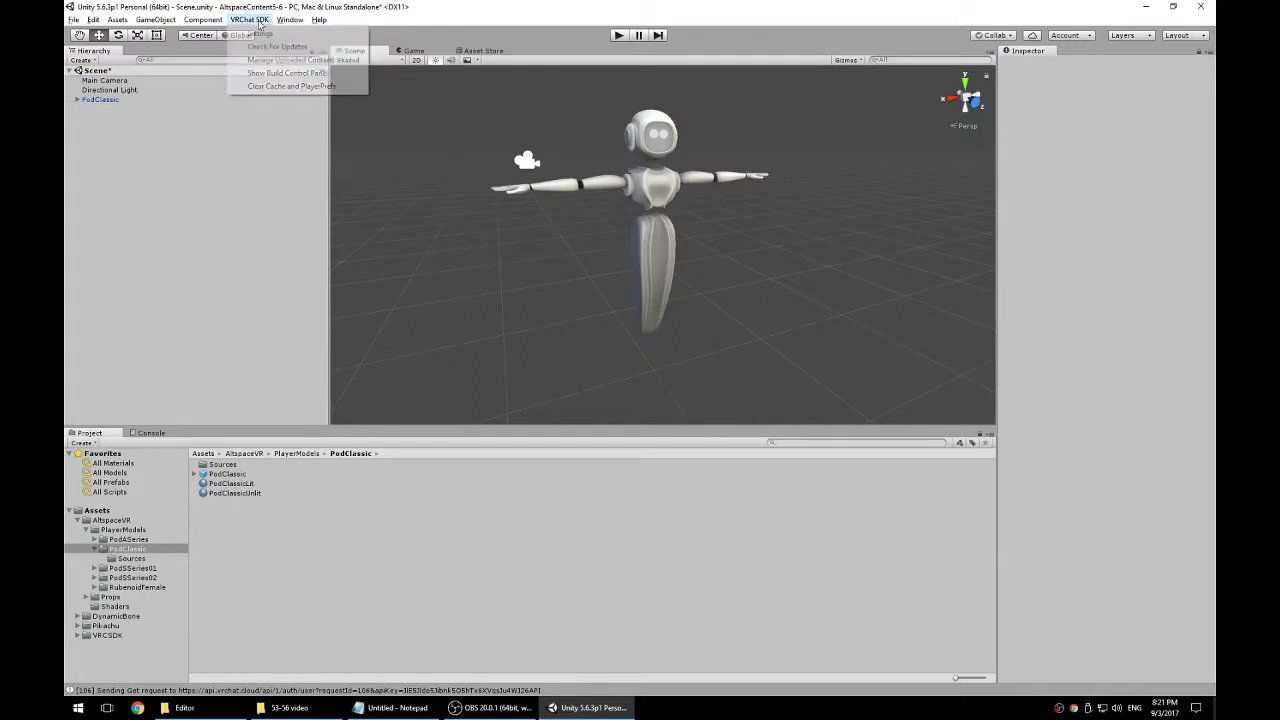
{"action": "left_click", "coordinate": [280, 73]}
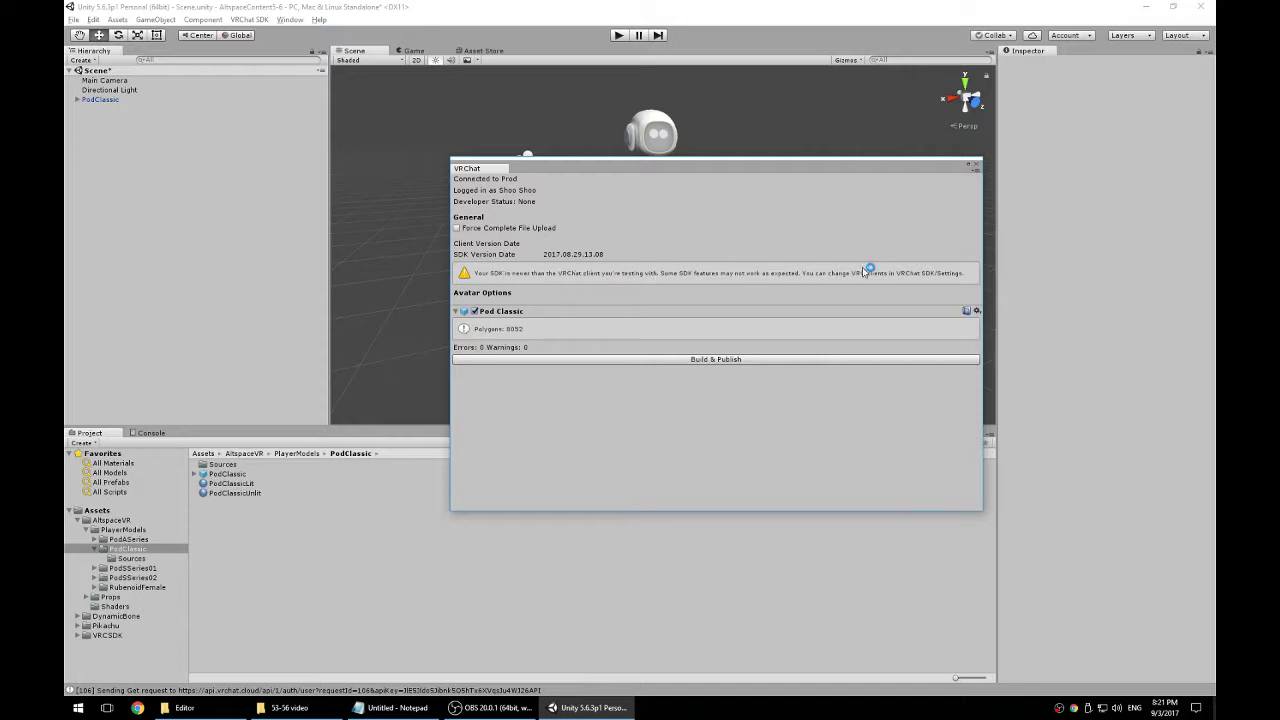
{"action": "left_click", "coordinate": [977, 164]}
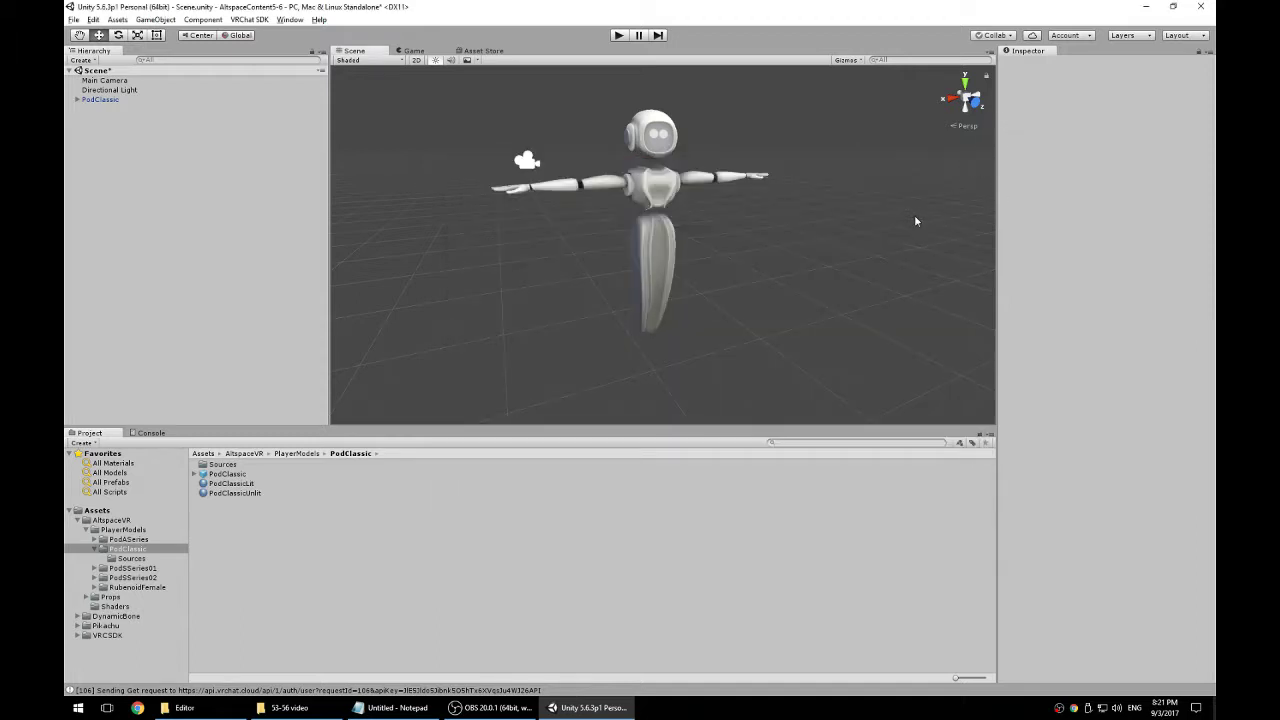
{"action": "left_click", "coordinate": [826, 277]}
{"action": "left_click", "coordinate": [490, 707]}
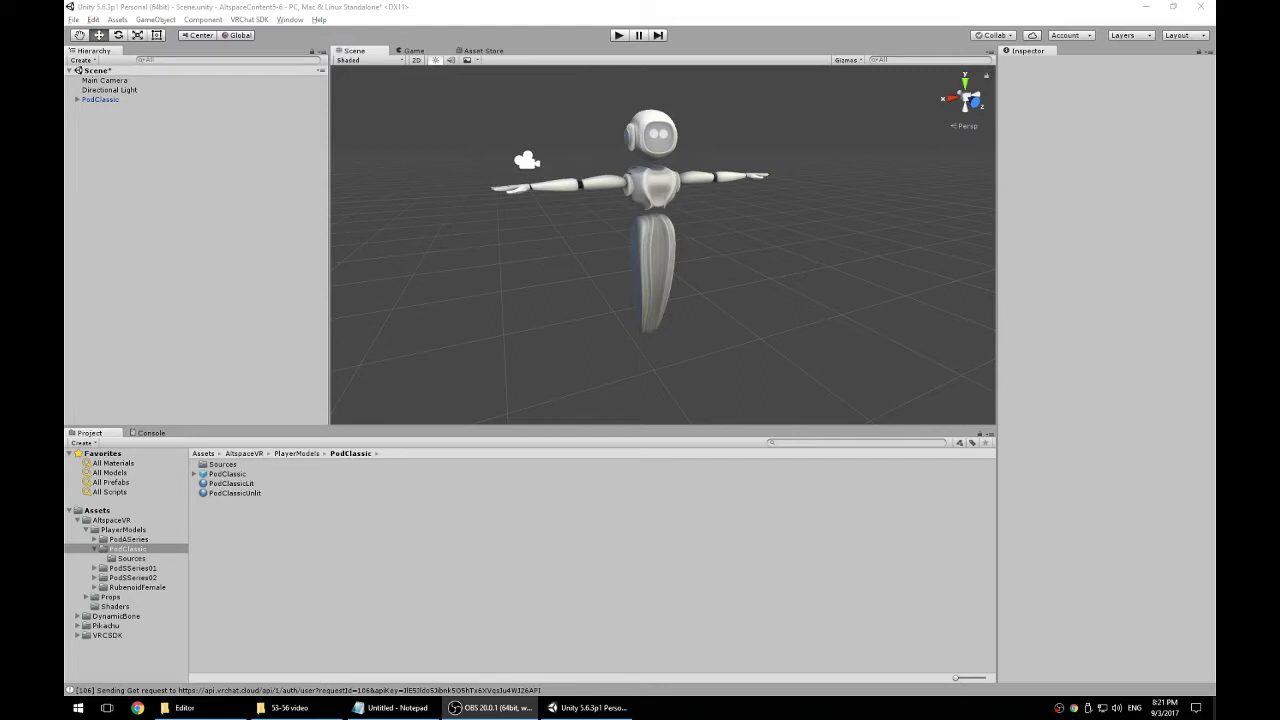